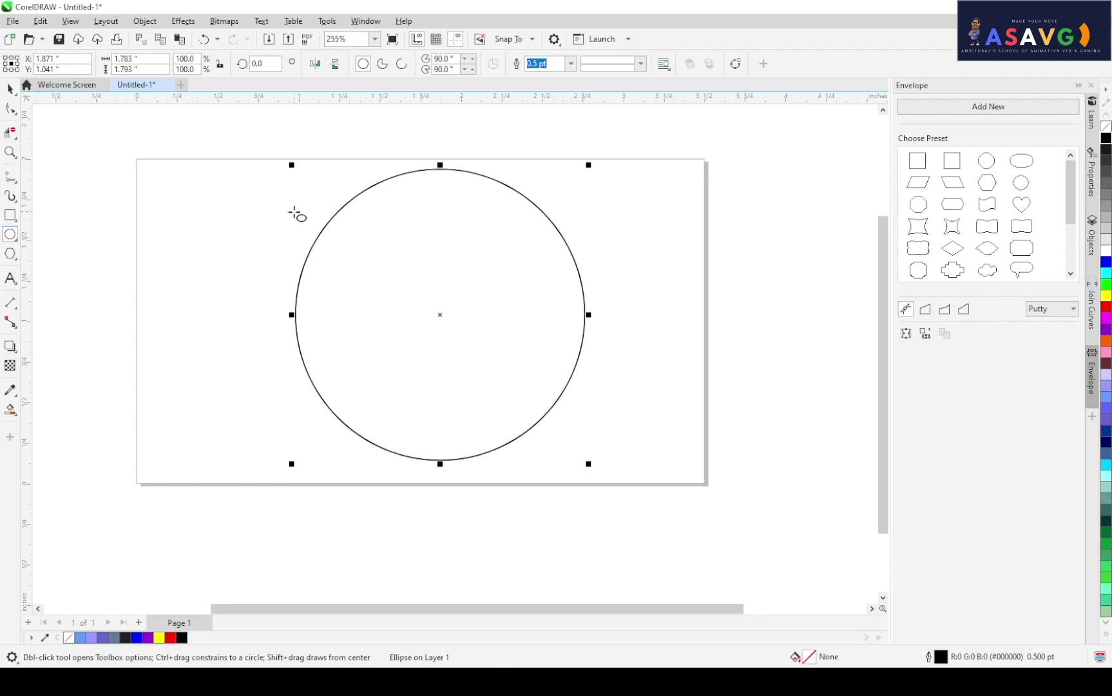
# Draw a horizontal ellipse about 1.6 by 0.54 inches across the upper part of the circle
pyautogui.moveTo(325, 227); pyautogui.dragTo(584, 315)
pyautogui.scroll(1, 367, 311)
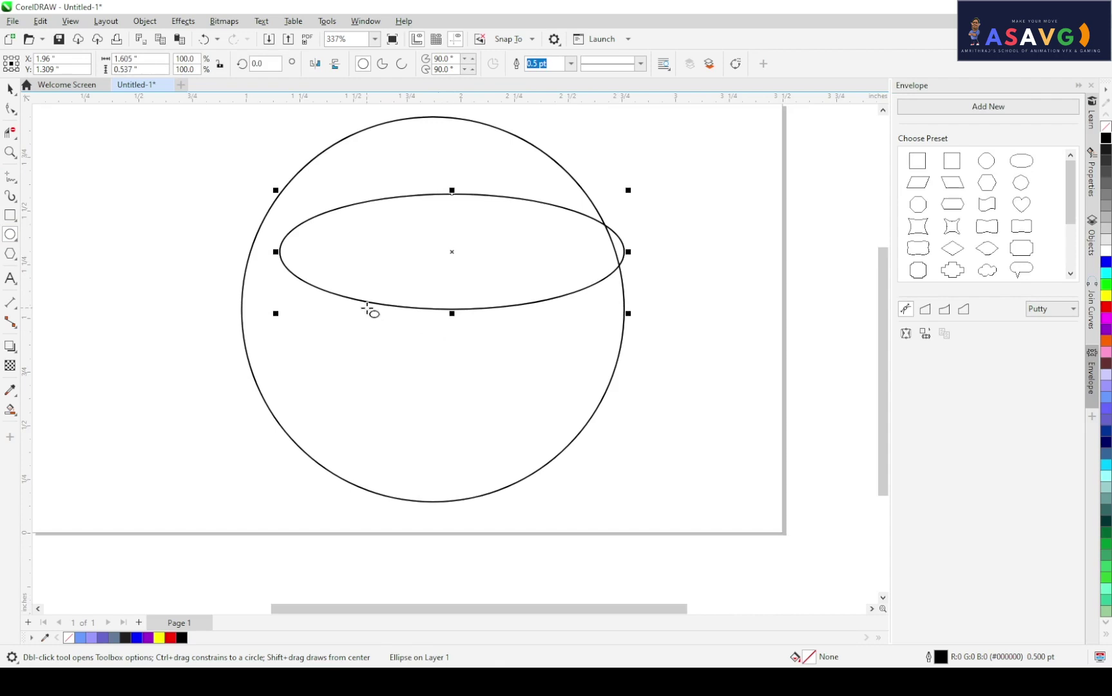
pyautogui.click(10, 89)
pyautogui.moveTo(346, 309); pyautogui.dragTo(457, 349)
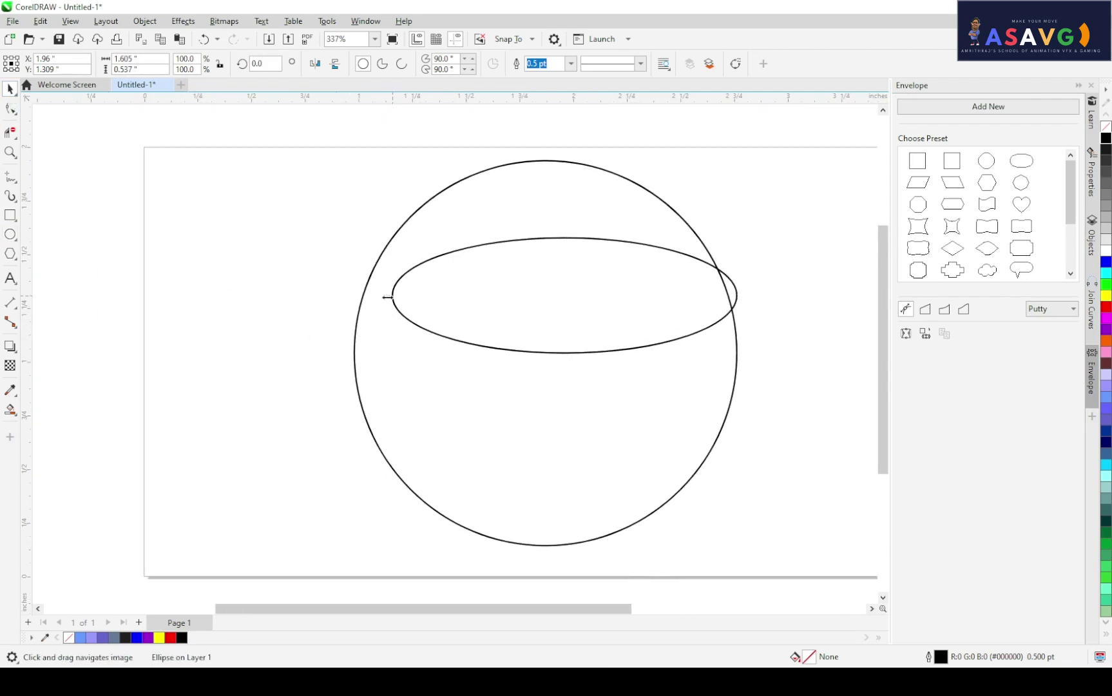
# Stretch the ellipse's left end out to the circle's outline, making it about 1.74 inches wide
pyautogui.moveTo(387, 295); pyautogui.dragTo(362, 294)
pyautogui.scroll(3, 340, 343)
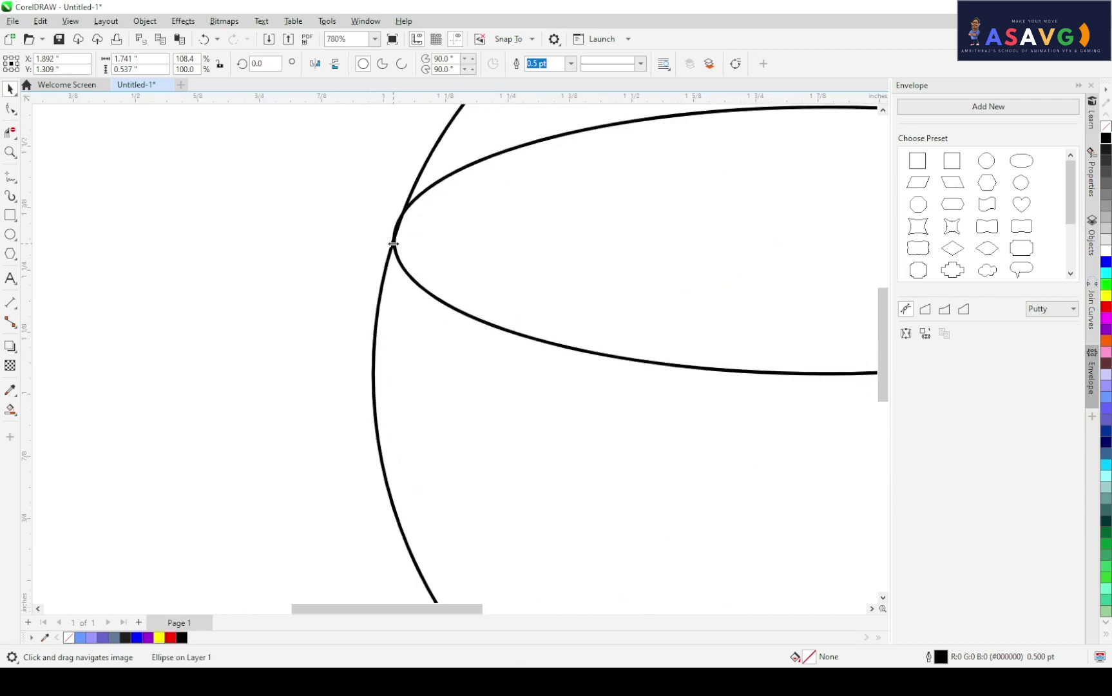
pyautogui.moveTo(393, 244); pyautogui.dragTo(378, 218)
pyautogui.scroll(3, 403, 259)
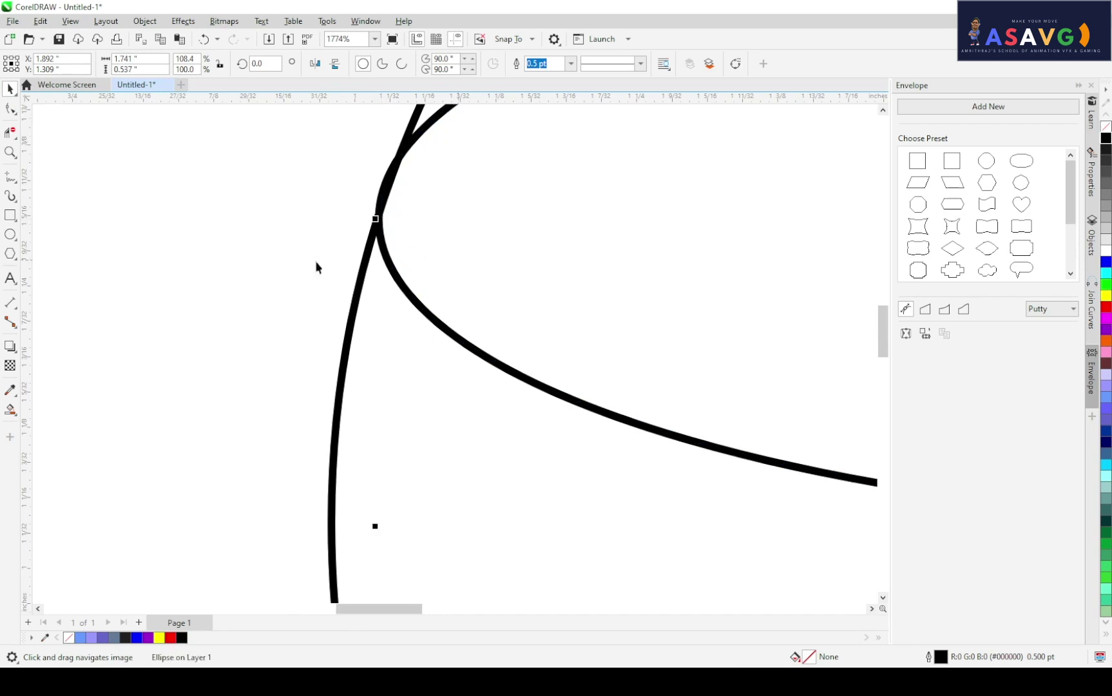
# Pull the ellipse's right end in to the circle's outline, making it about 1.7 inches wide
pyautogui.click(501, 261)
pyautogui.scroll(-1, 501, 261)
pyautogui.scroll(-4, 501, 259)
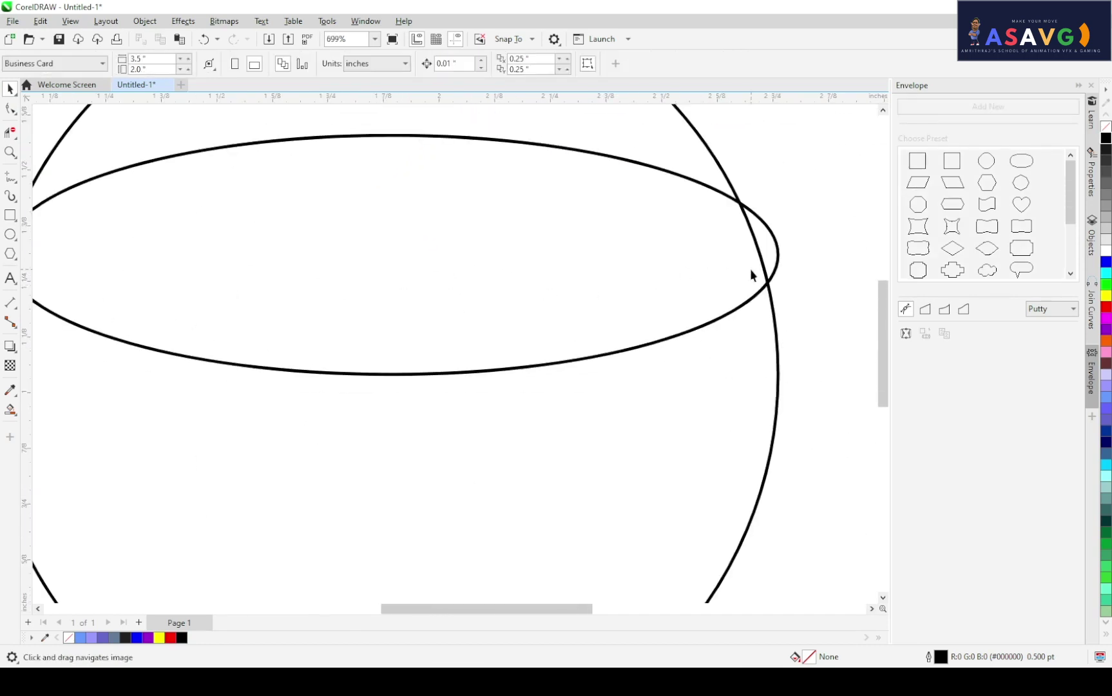
pyautogui.click(779, 261)
pyautogui.click(775, 234)
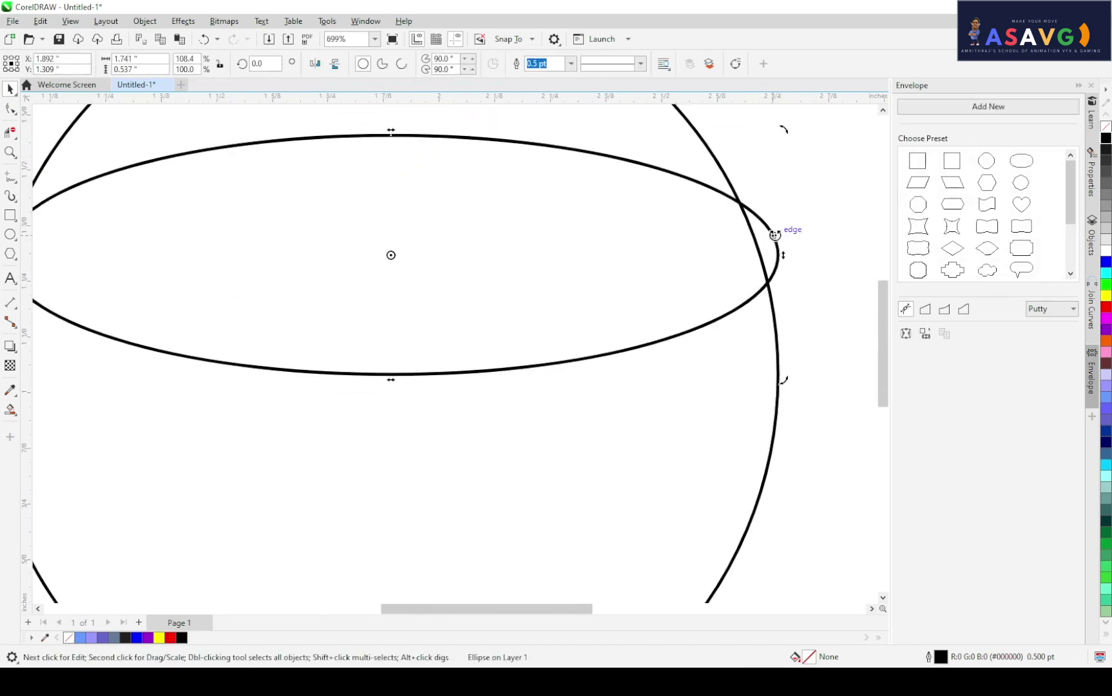
pyautogui.click(775, 244)
pyautogui.moveTo(778, 255); pyautogui.dragTo(762, 257)
pyautogui.scroll(-3, 797, 257)
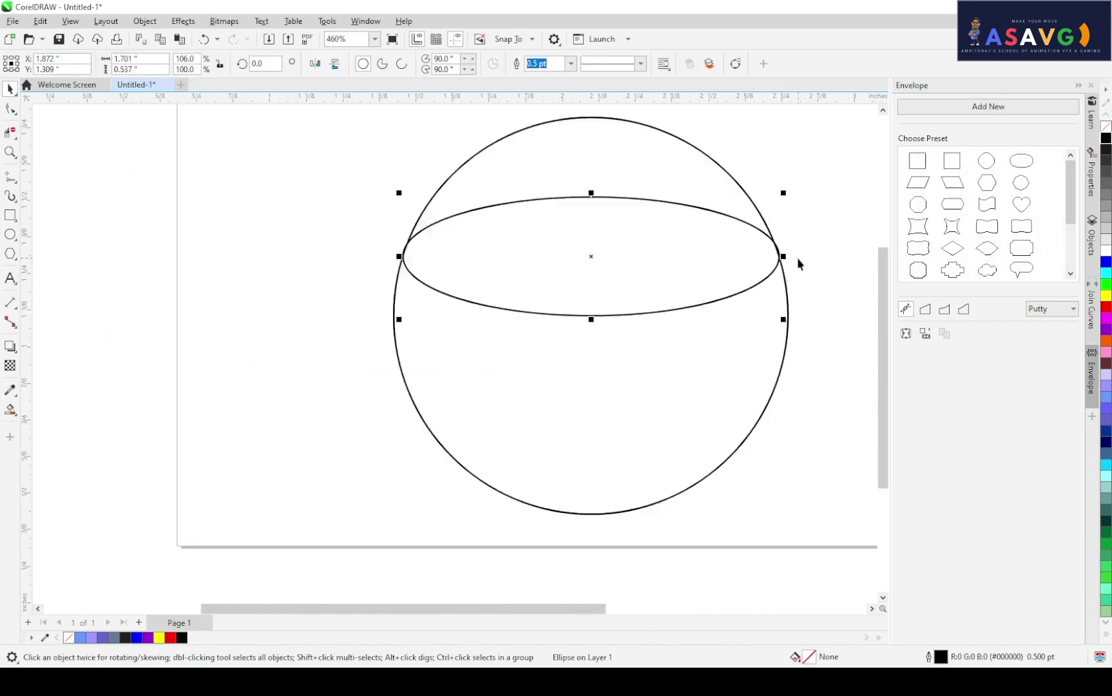
# Flatten the ellipse from its lower edge to a height of about 0.29 inches
pyautogui.moveTo(618, 312); pyautogui.dragTo(626, 278)
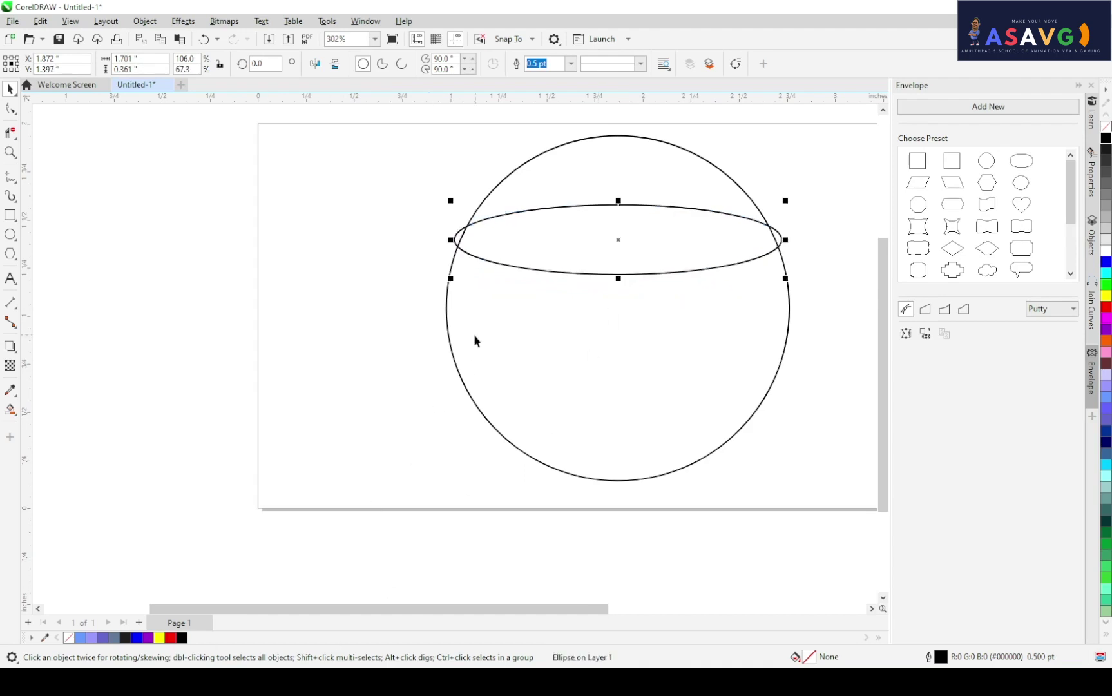
pyautogui.moveTo(555, 302); pyautogui.dragTo(513, 334)
pyautogui.moveTo(577, 312); pyautogui.dragTo(577, 298)
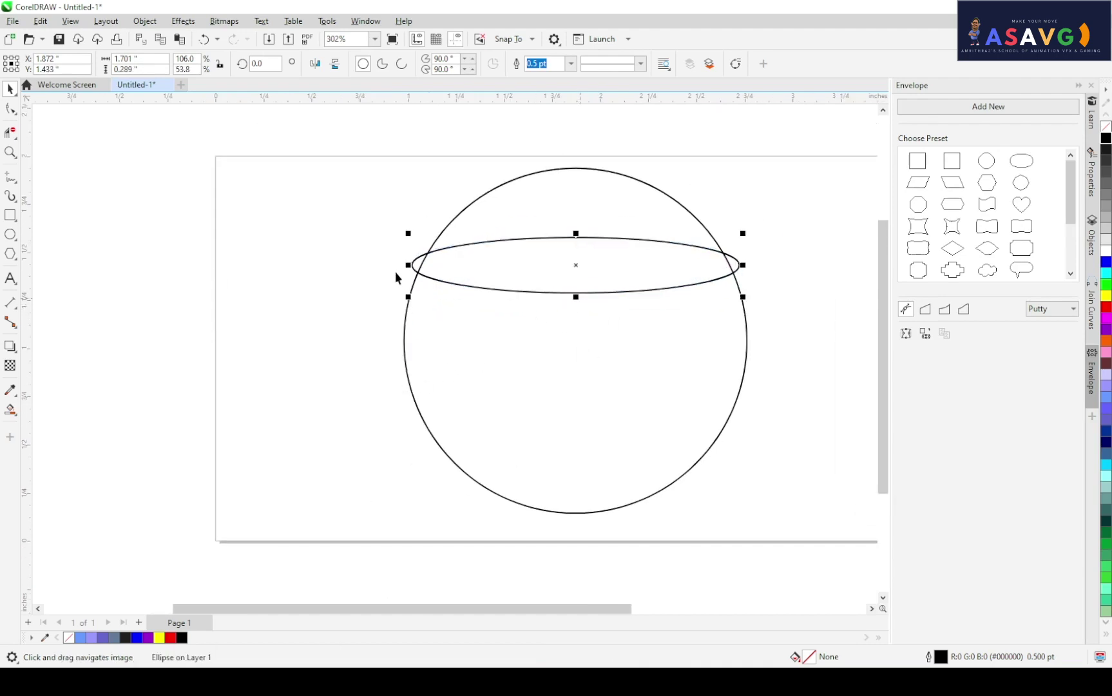
# Narrow the ellipse from its left end to about 1.65 inches and shift it left until its right end meets the circle
pyautogui.moveTo(404, 265); pyautogui.dragTo(420, 265)
pyautogui.scroll(2, 440, 267)
pyautogui.moveTo(803, 268); pyautogui.dragTo(293, 268)
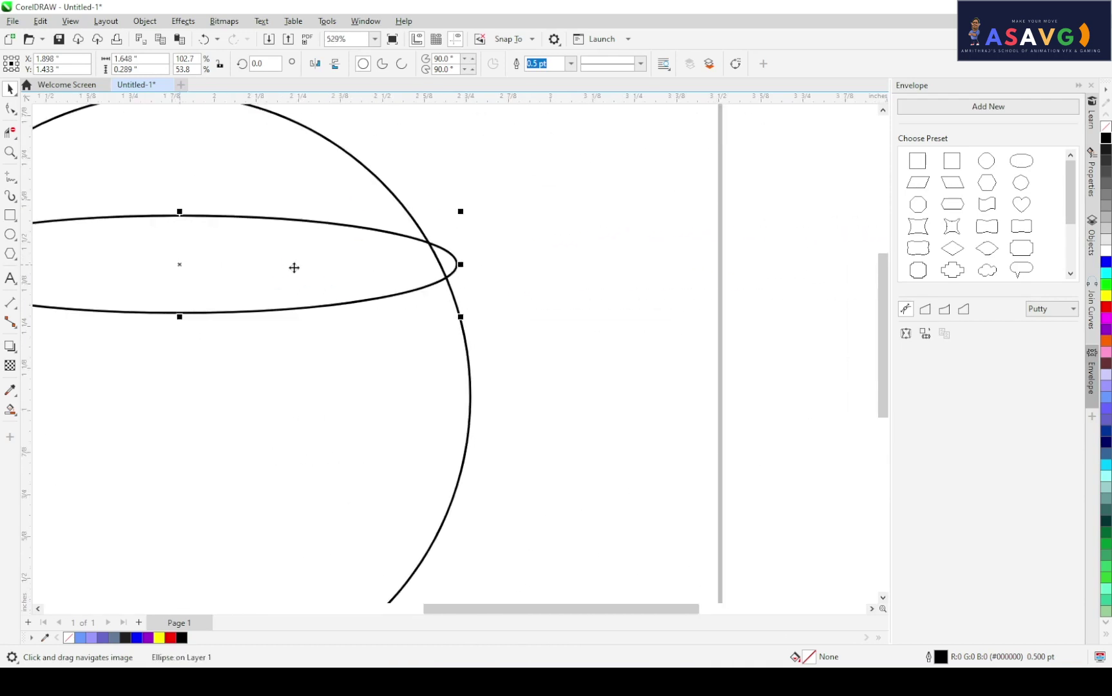
pyautogui.moveTo(456, 264); pyautogui.dragTo(442, 265)
pyautogui.click(519, 274)
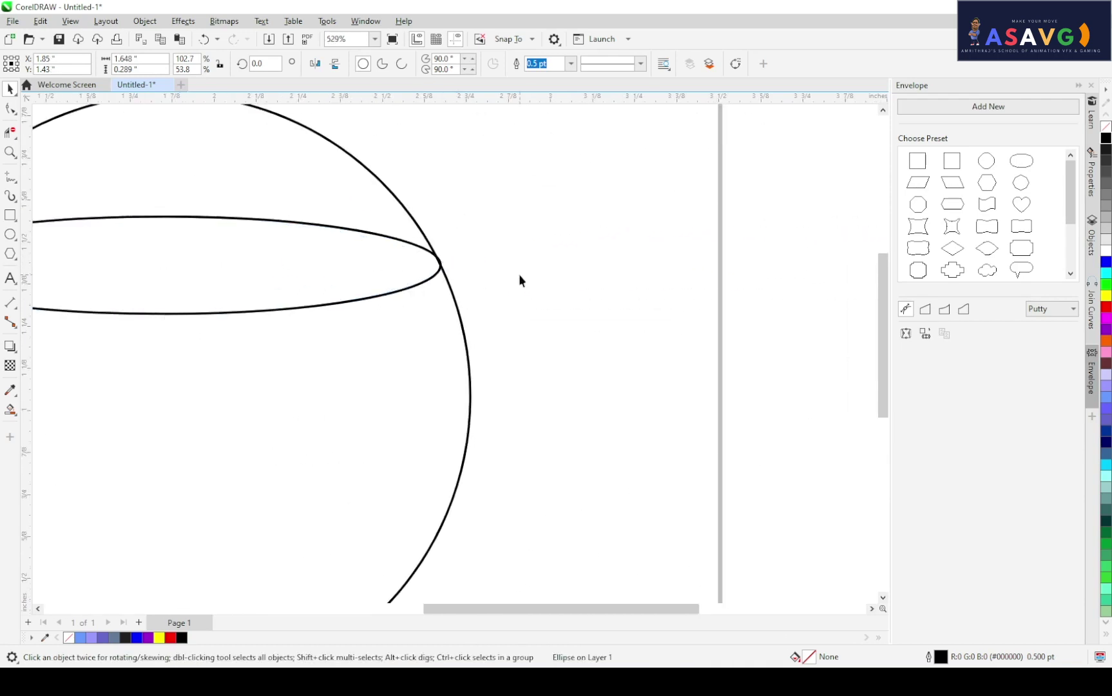
# Pull the ellipse's left end in to meet the circle's outline, making it about 1.61 inches wide
pyautogui.scroll(-1, 455, 294)
pyautogui.moveTo(293, 296); pyautogui.dragTo(573, 267)
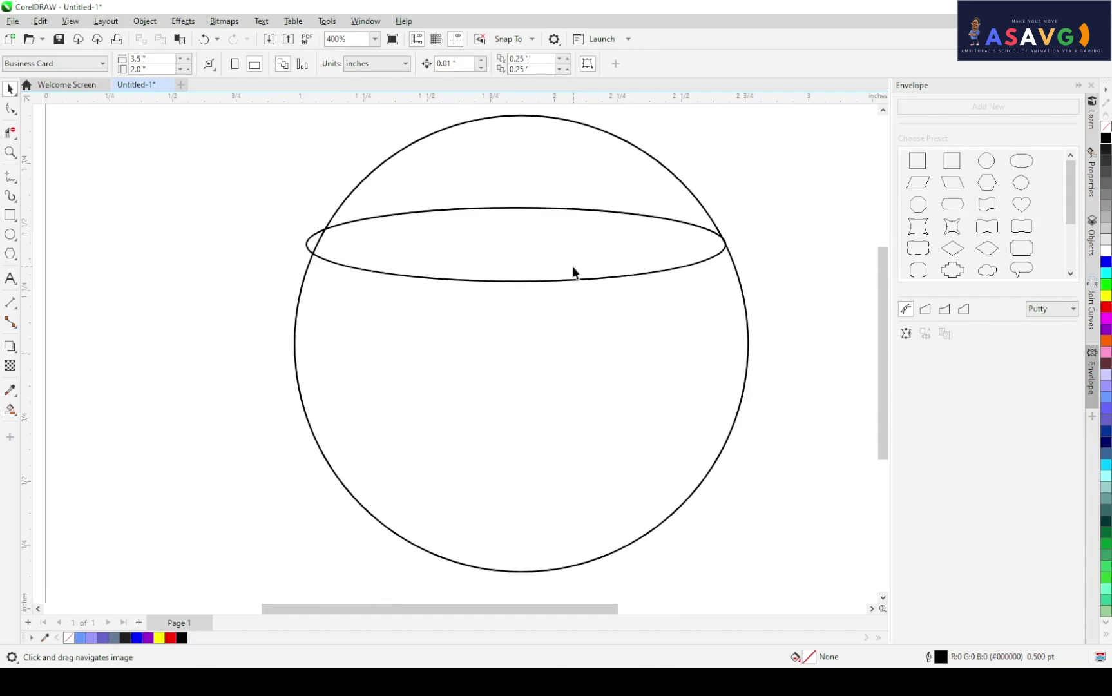
pyautogui.click(313, 255)
pyautogui.moveTo(303, 244); pyautogui.dragTo(314, 245)
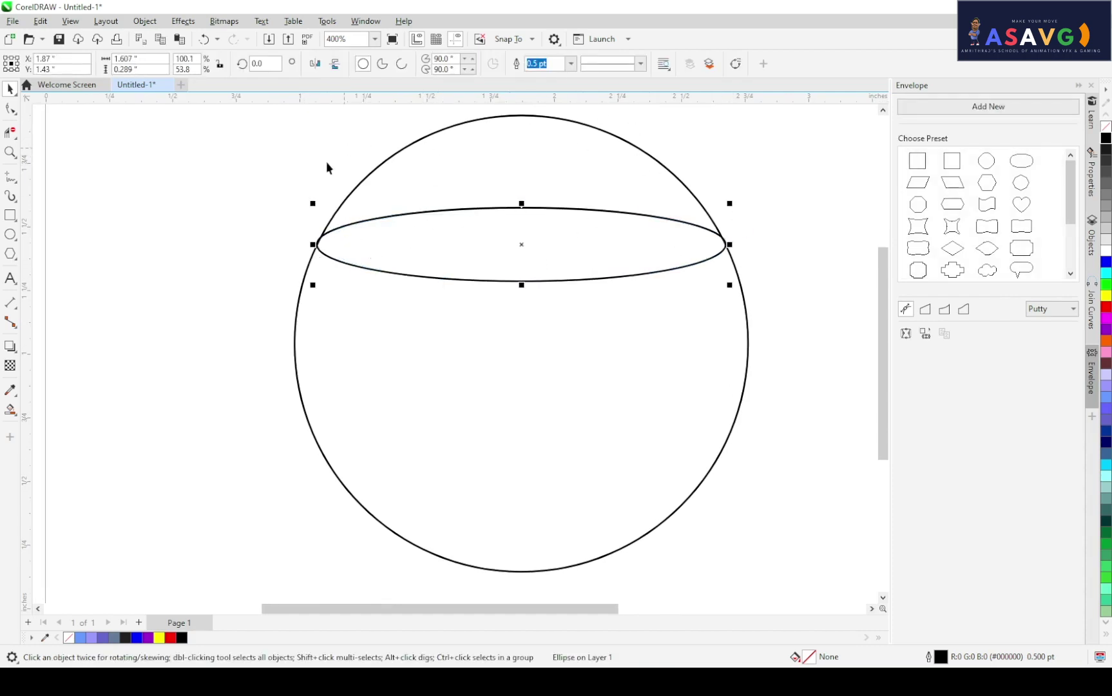
pyautogui.scroll(5, 322, 224)
pyautogui.click(300, 329)
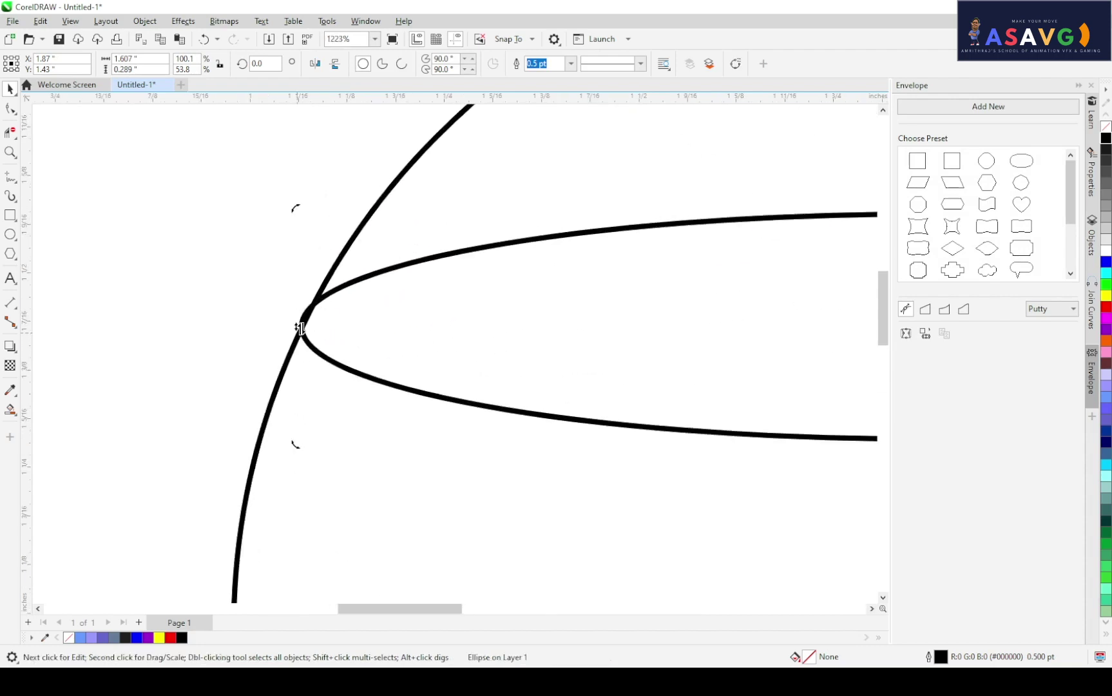
pyautogui.click(301, 326)
pyautogui.moveTo(296, 327); pyautogui.dragTo(301, 327)
pyautogui.click(269, 281)
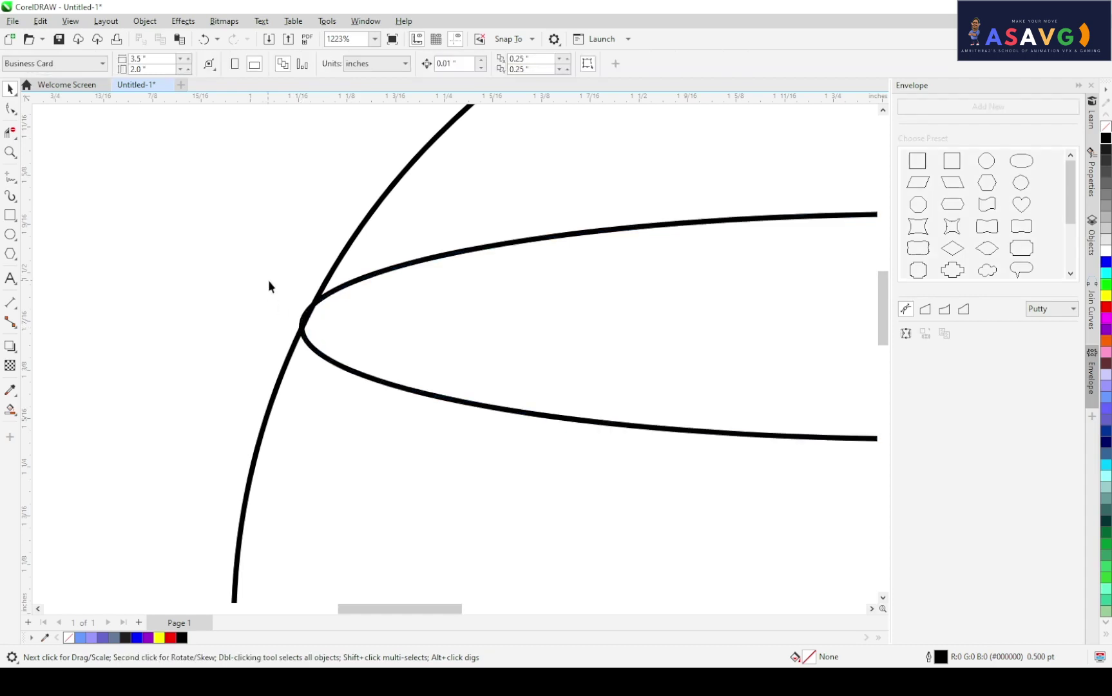
# Remove the circle's arc above the ellipse with Virtual Segment Delete to leave a bowl shape
pyautogui.scroll(-3, 269, 286)
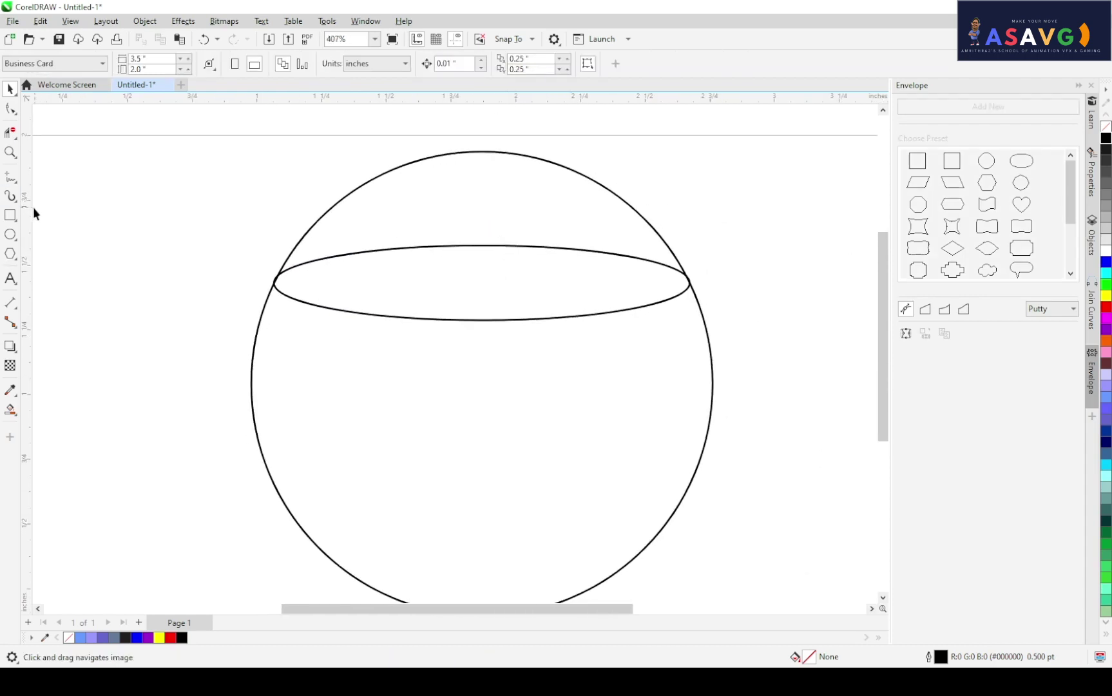
pyautogui.click(10, 132)
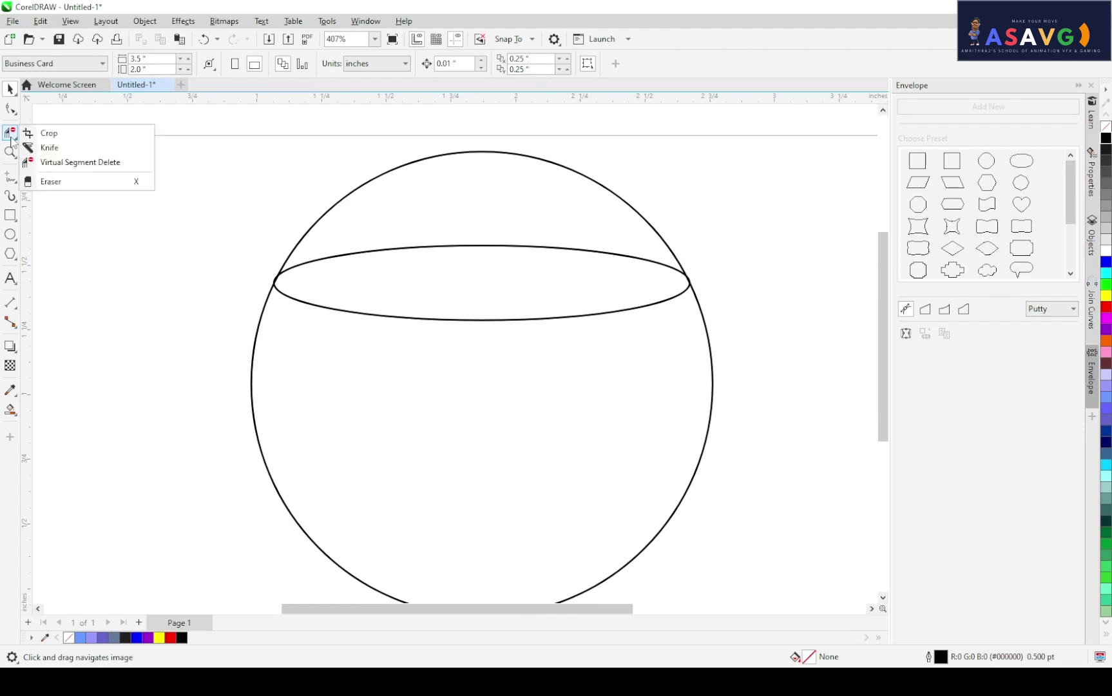
pyautogui.click(80, 162)
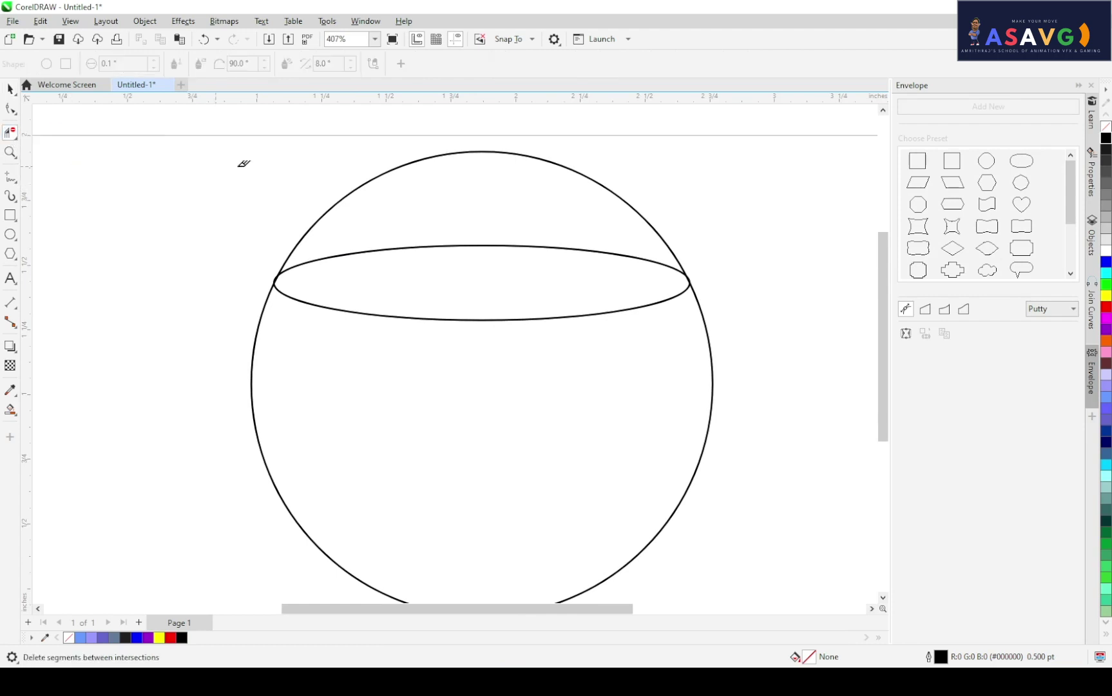
pyautogui.click(478, 150)
pyautogui.scroll(-1, 503, 326)
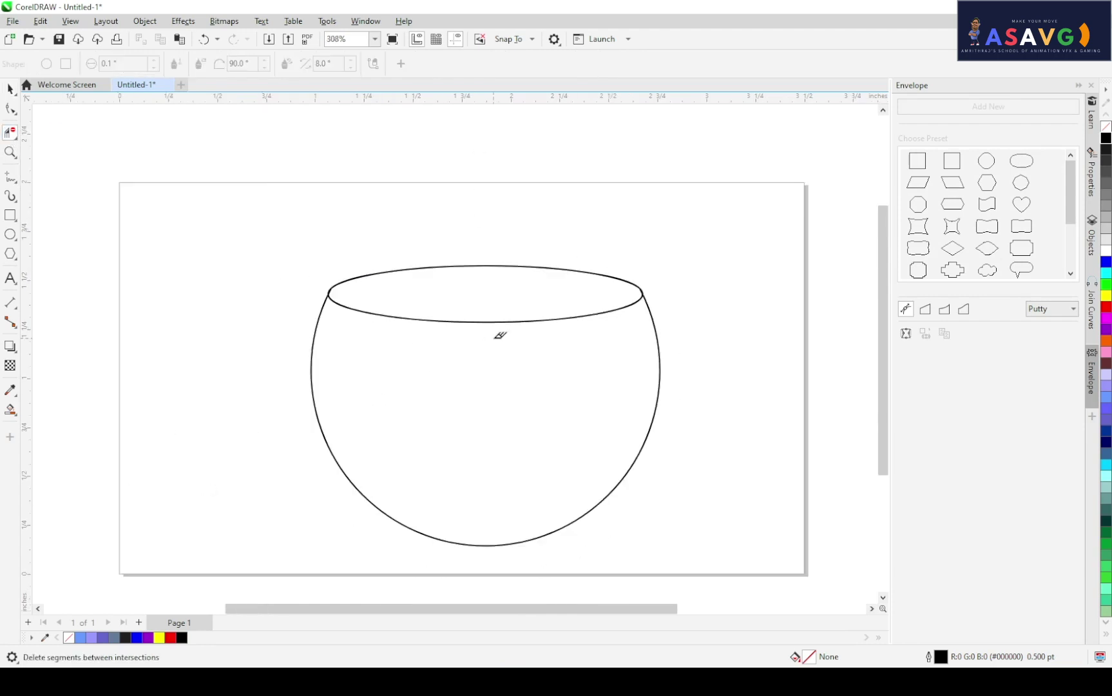
# Try to fill the bowl's body curve with magenta and replace that fill with light blue
pyautogui.moveTo(569, 410); pyautogui.dragTo(459, 365)
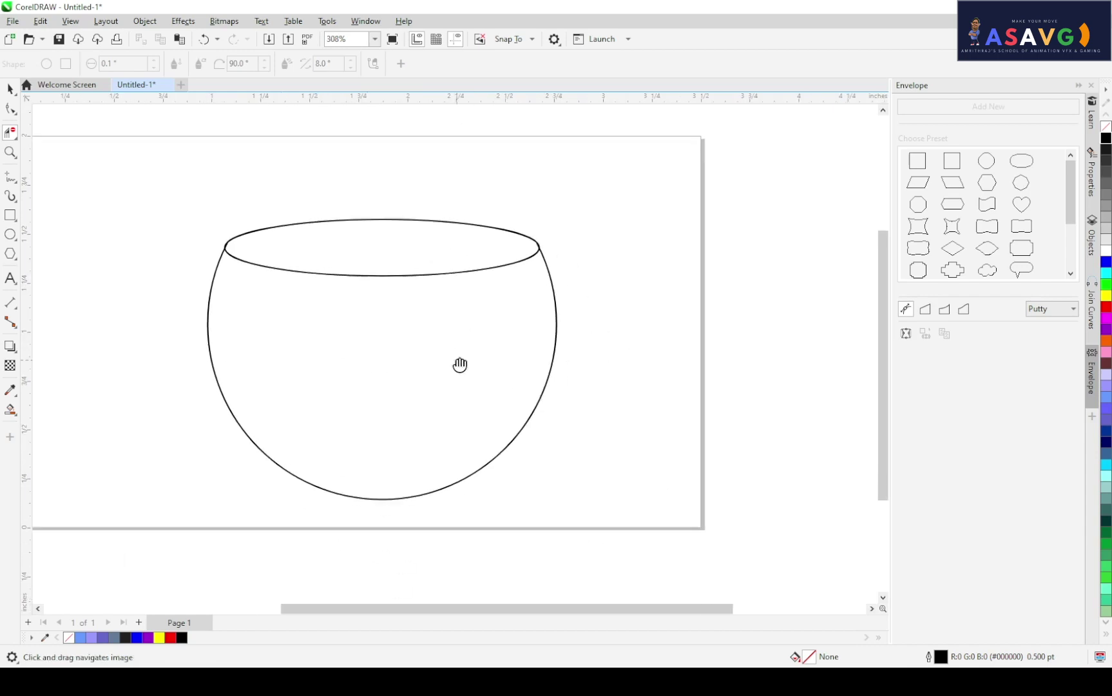
pyautogui.click(10, 89)
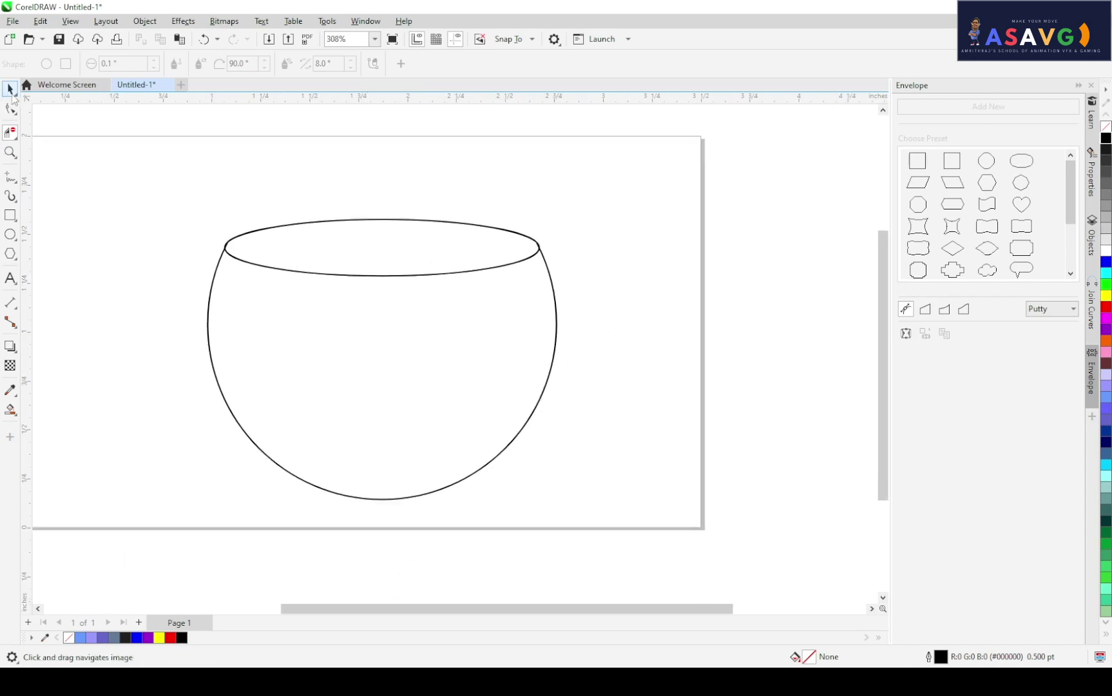
pyautogui.click(401, 275)
pyautogui.moveTo(408, 335); pyautogui.dragTo(434, 334)
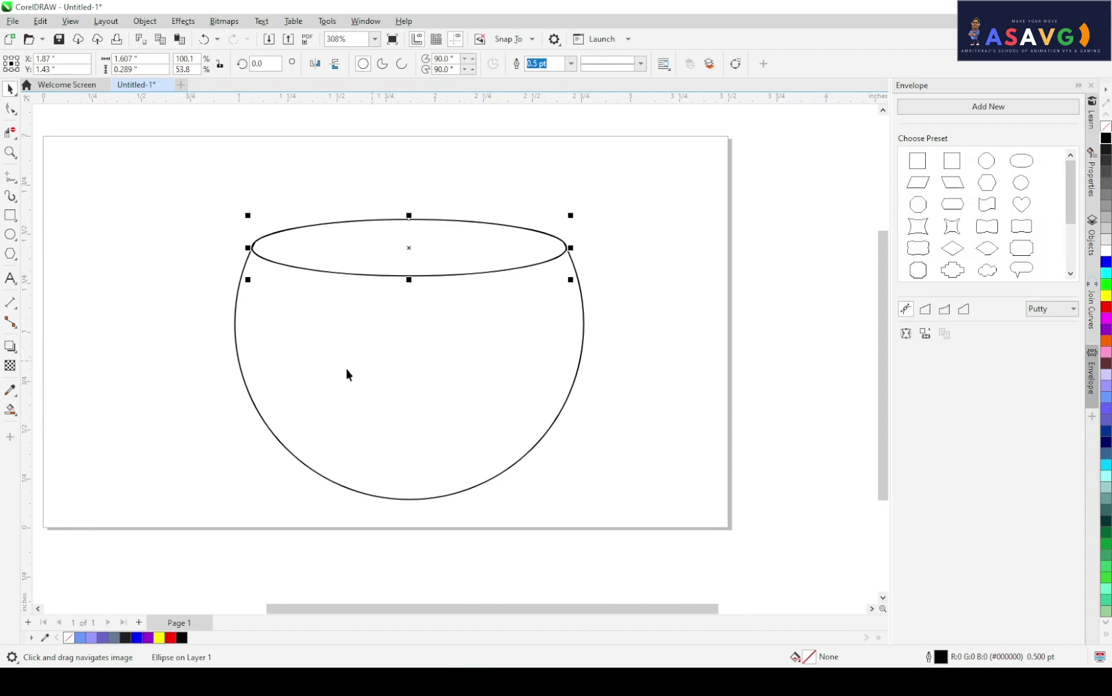
pyautogui.click(301, 459)
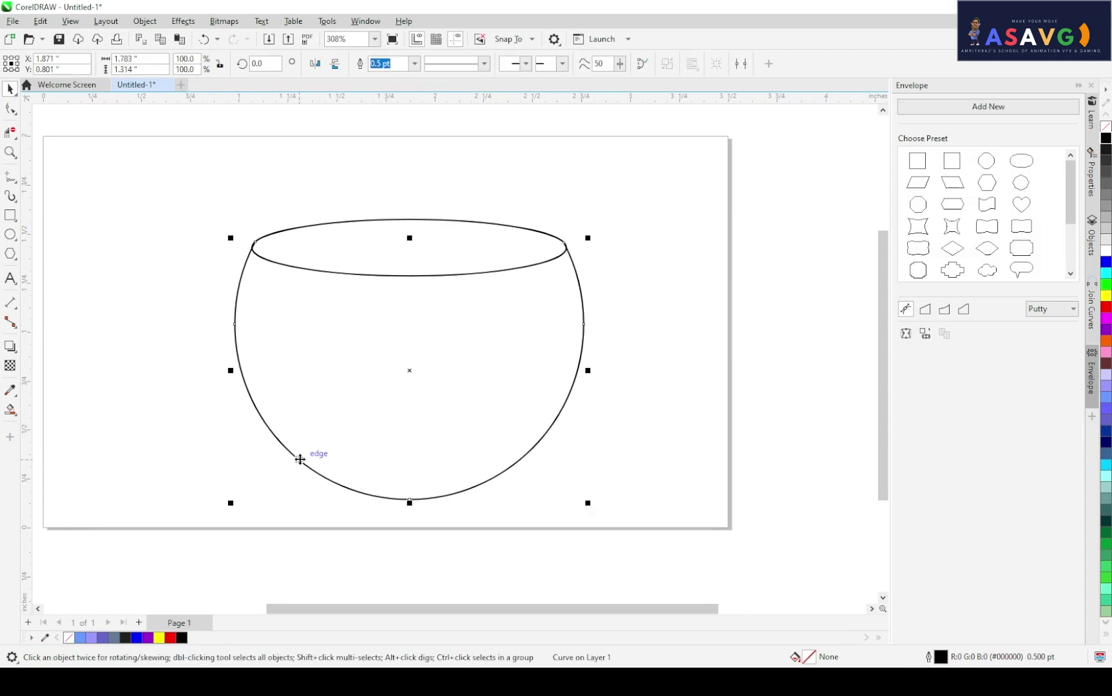
pyautogui.click(1106, 323)
pyautogui.click(474, 353)
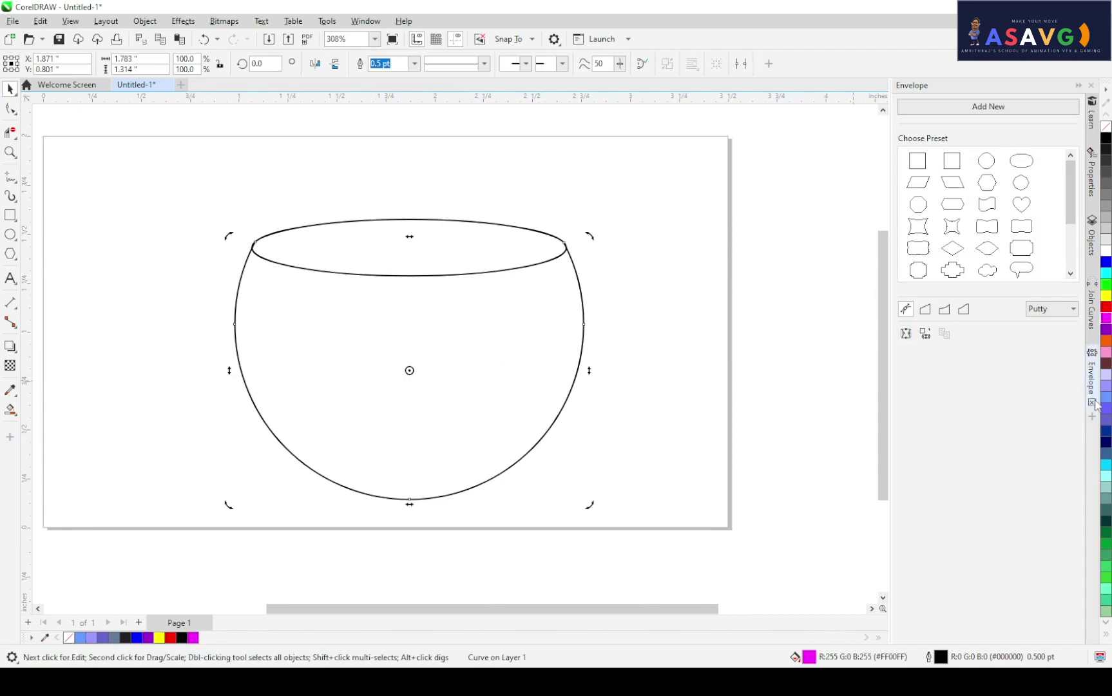
pyautogui.click(1105, 397)
# Duplicate the whole bowl to the right of the page and move the original left to about X 0.722, Y 0.939 inches
pyautogui.moveTo(199, 211); pyautogui.dragTo(641, 525)
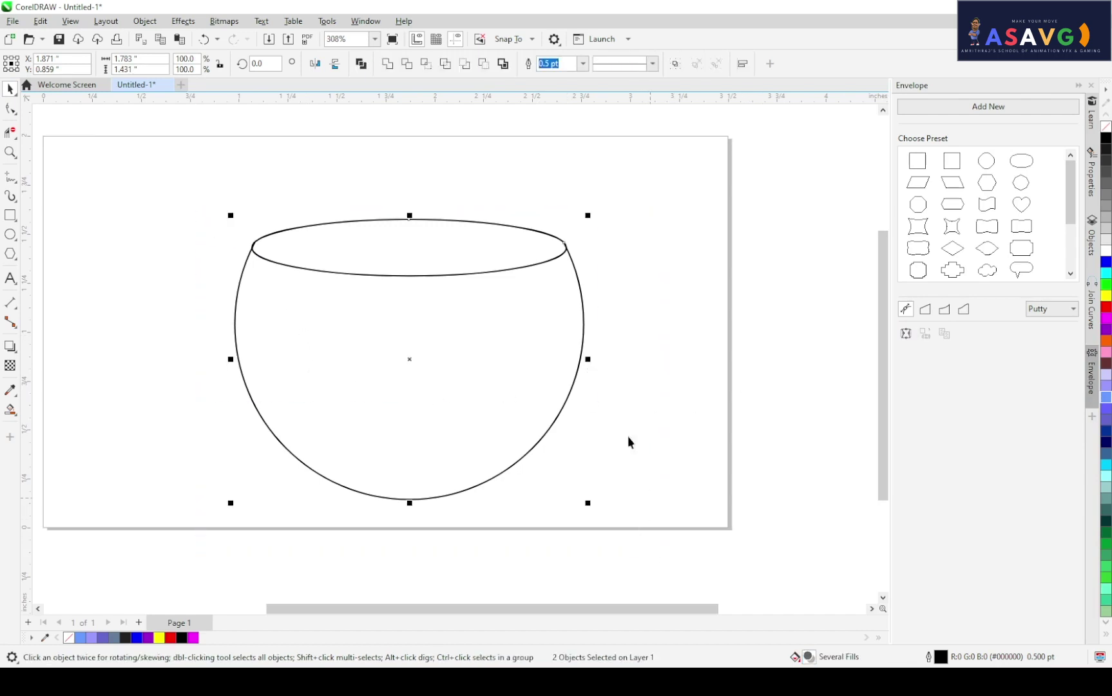
pyautogui.moveTo(617, 301); pyautogui.dragTo(531, 303)
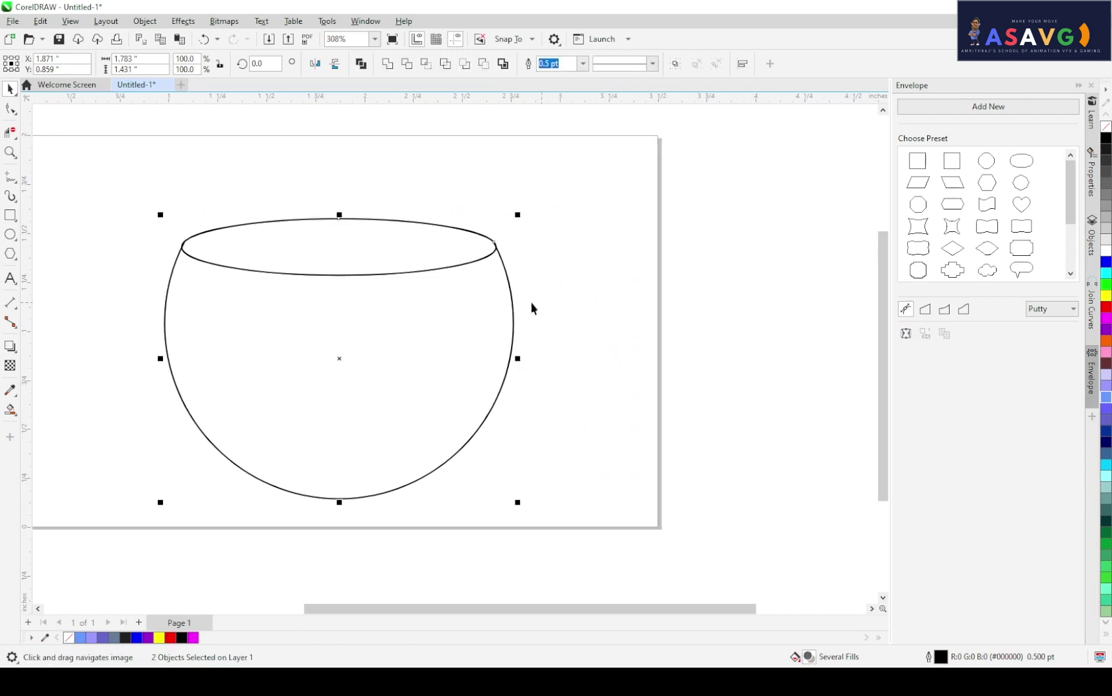
pyautogui.scroll(-1, 425, 318)
pyautogui.moveTo(409, 318); pyautogui.dragTo(518, 326)
pyautogui.click(241, 220)
pyautogui.moveTo(241, 220); pyautogui.dragTo(881, 611)
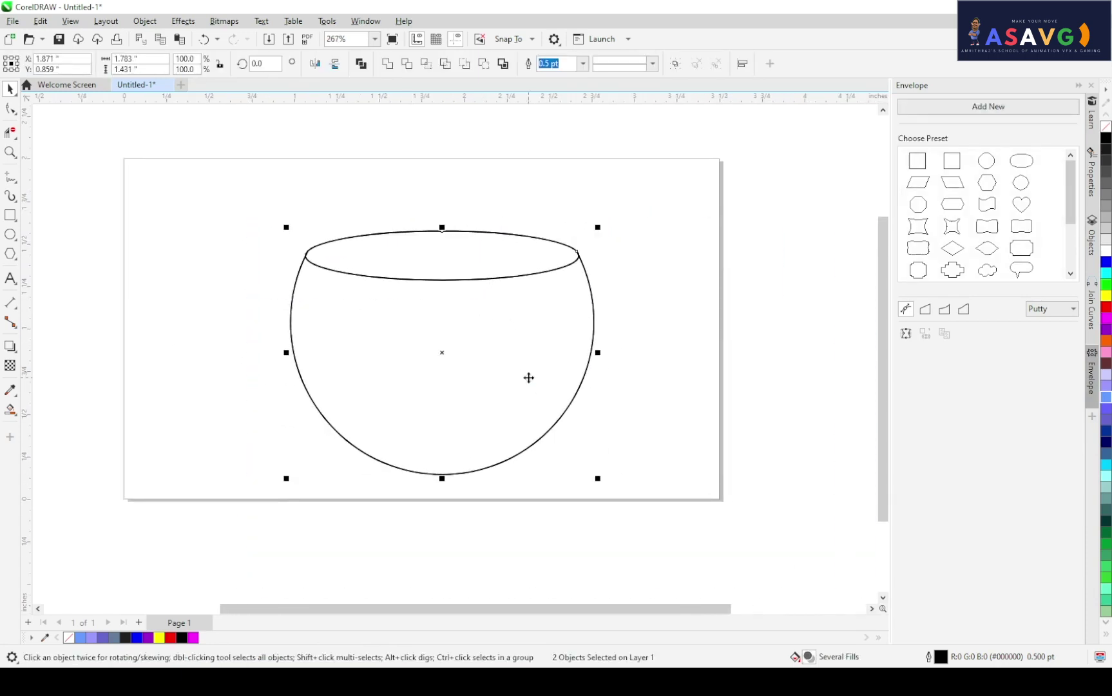
pyautogui.moveTo(451, 364); pyautogui.dragTo(827, 373)
pyautogui.rightClick(828, 373)
pyautogui.moveTo(205, 187); pyautogui.dragTo(674, 550)
pyautogui.moveTo(430, 280); pyautogui.dragTo(233, 271)
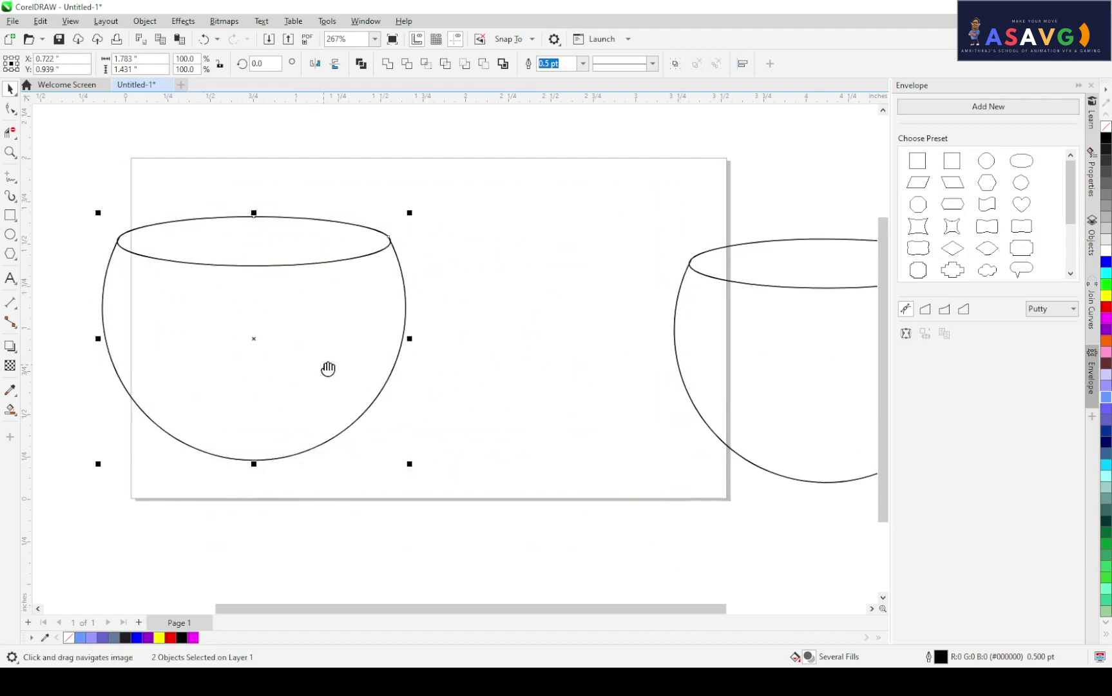
# Try yellow, red, magenta and purple outline colours on the left bowl and undo them
pyautogui.rightClick(1105, 298)
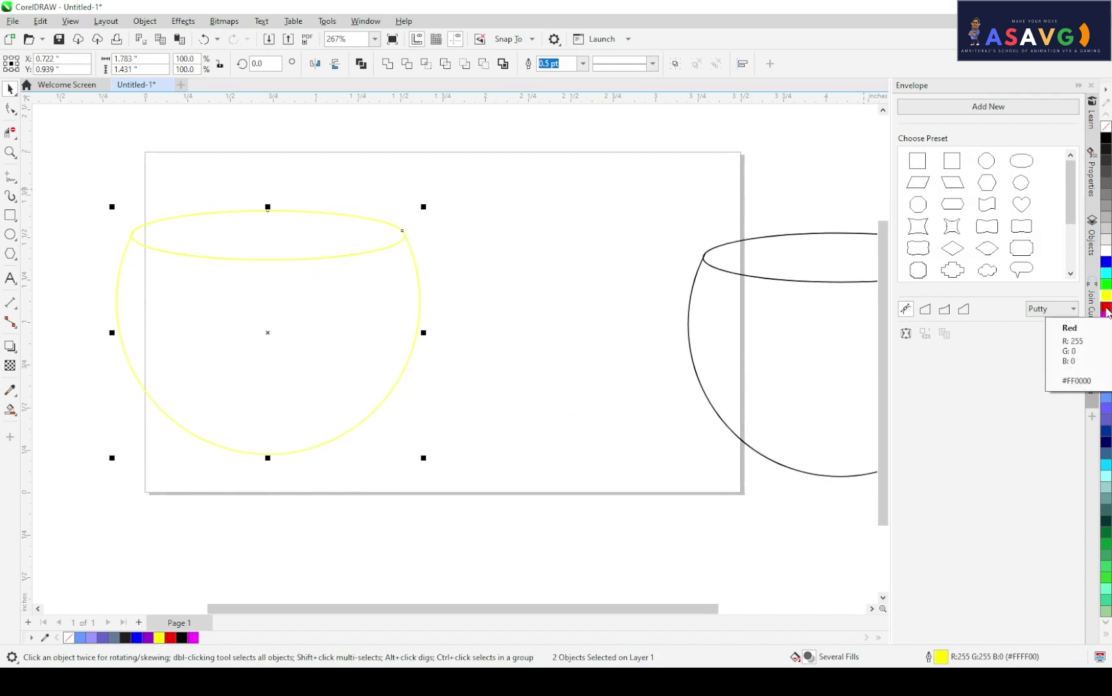
pyautogui.rightClick(1107, 306)
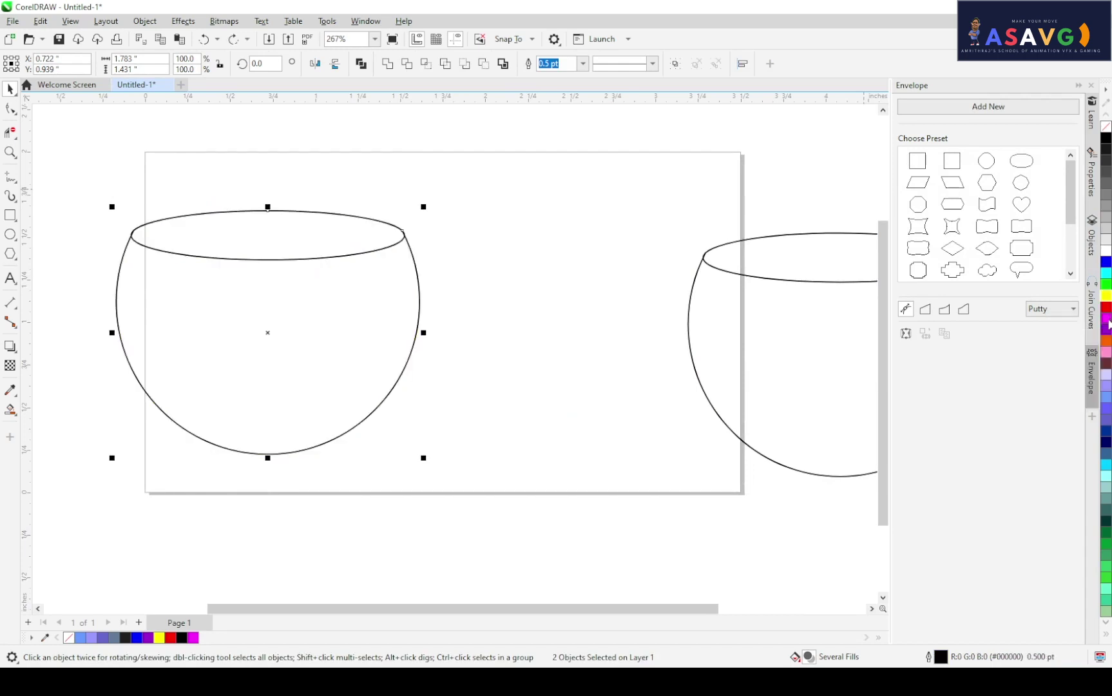
pyautogui.rightClick(1107, 317)
pyautogui.hotkey('ctrl', 'z')
pyautogui.hotkey('ctrl', 'z')
pyautogui.hotkey('ctrl', 'z')
pyautogui.rightClick(1103, 330)
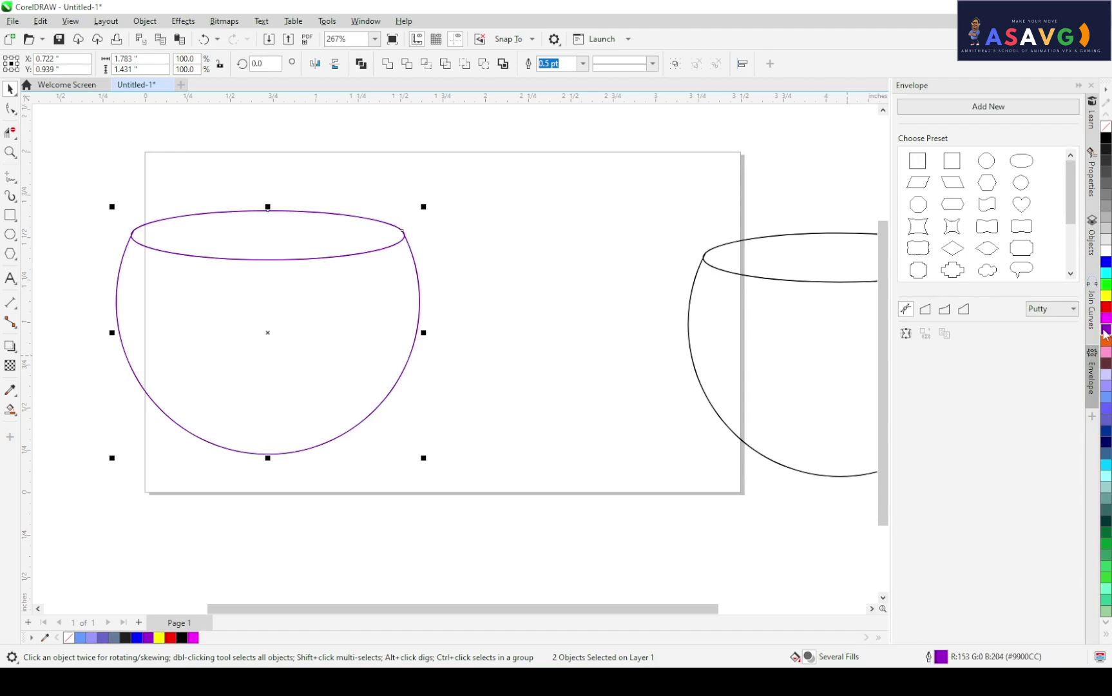
pyautogui.hotkey('ctrl', 'z')
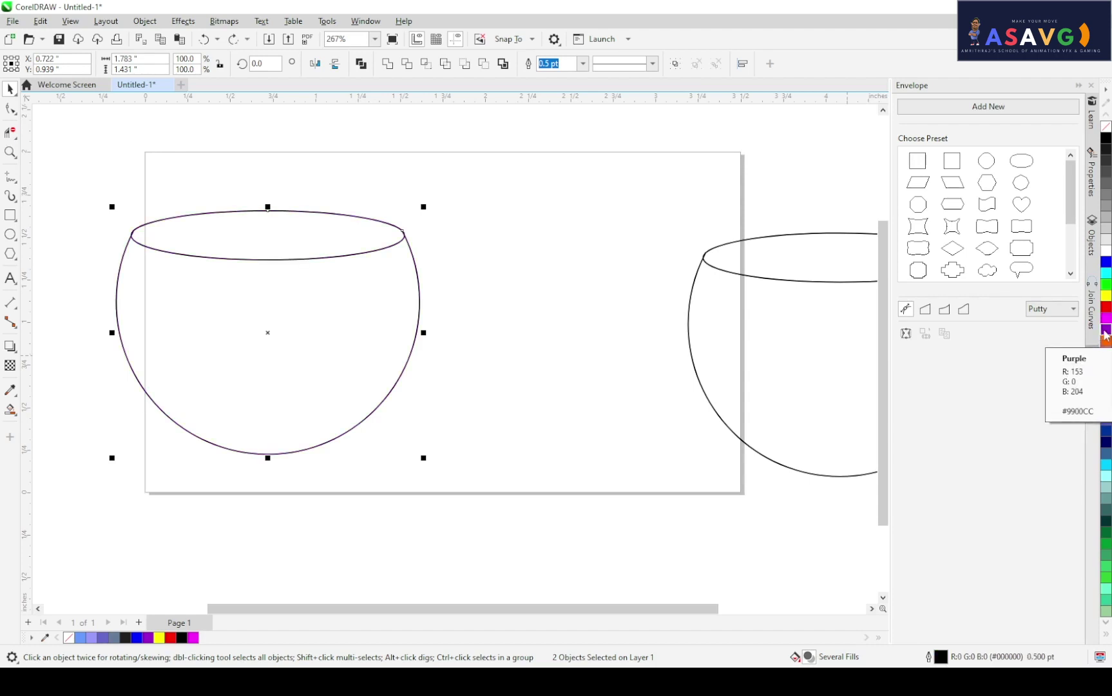
# Apply a purple fill to the left bowl's ellipse and body, replace it with magenta, and deselect the shapes
pyautogui.click(1105, 330)
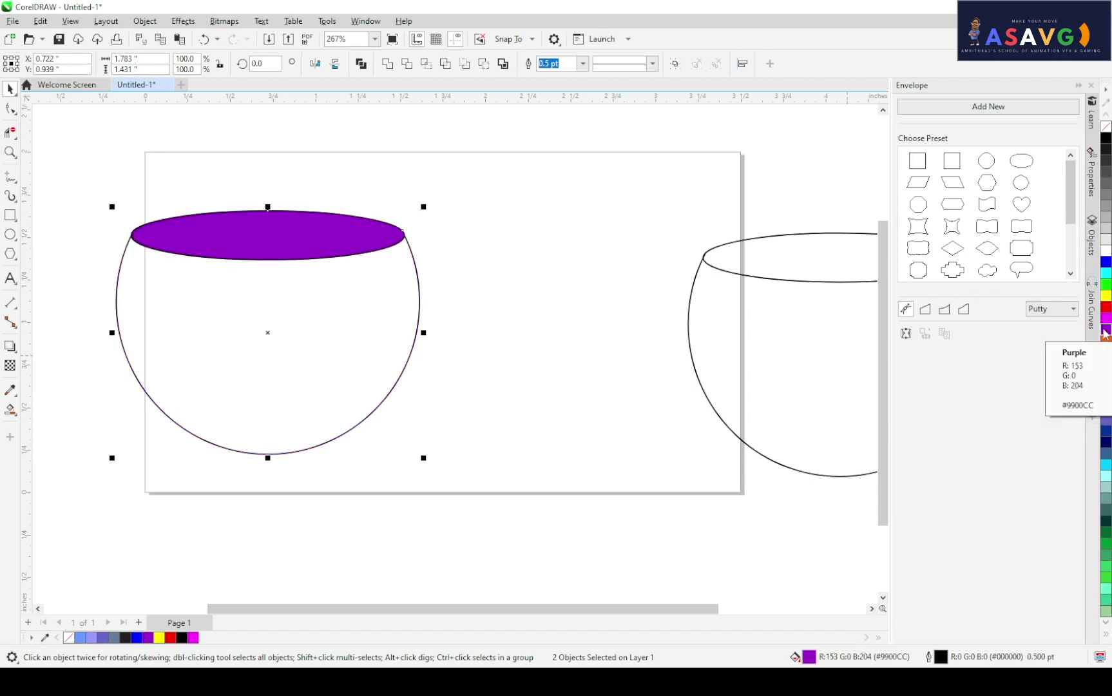
pyautogui.click(405, 359)
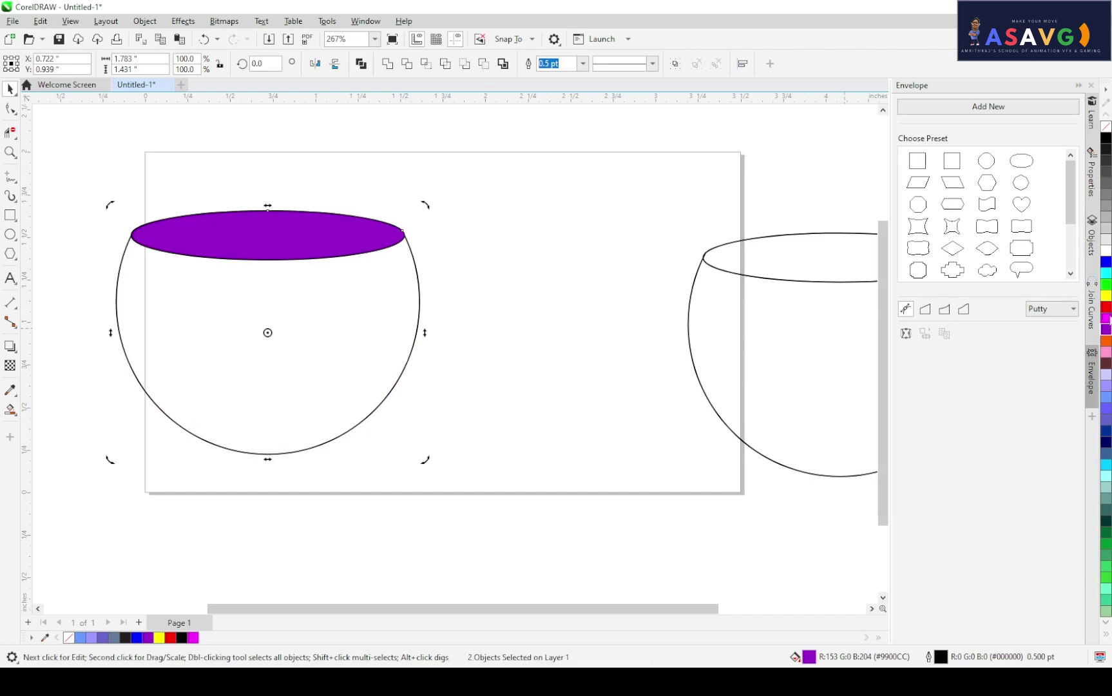
pyautogui.click(1106, 318)
pyautogui.click(334, 316)
pyautogui.click(466, 521)
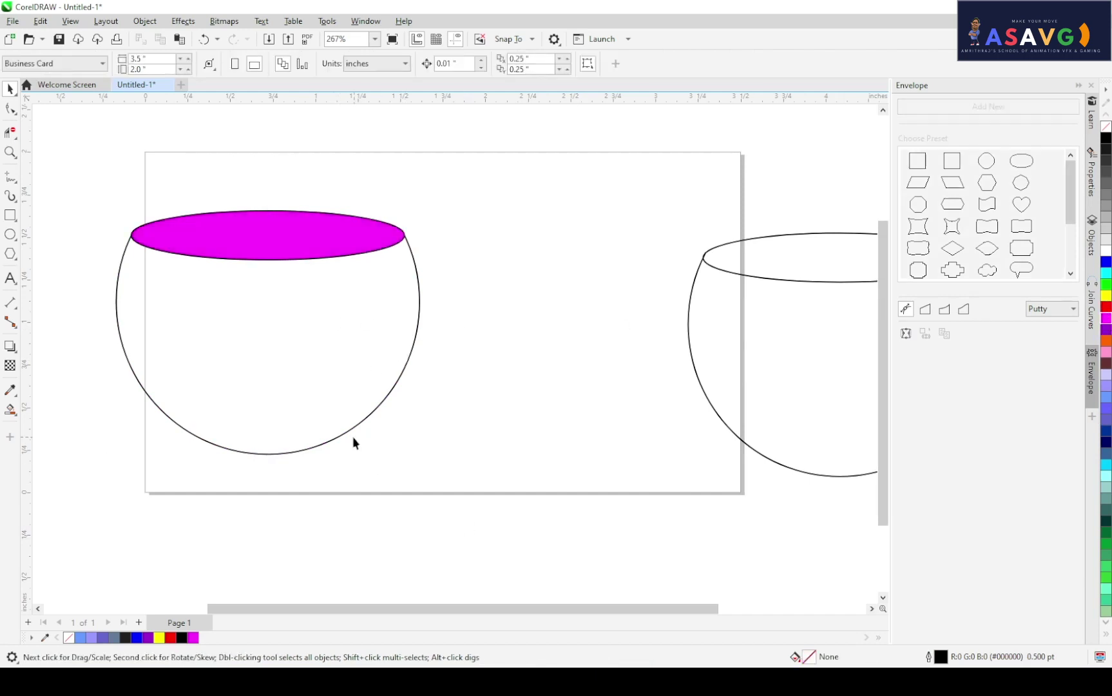
# Fill the left bowl's body curve with light blue, then try lavender on body and ellipse before filling both with light blue
pyautogui.click(350, 432)
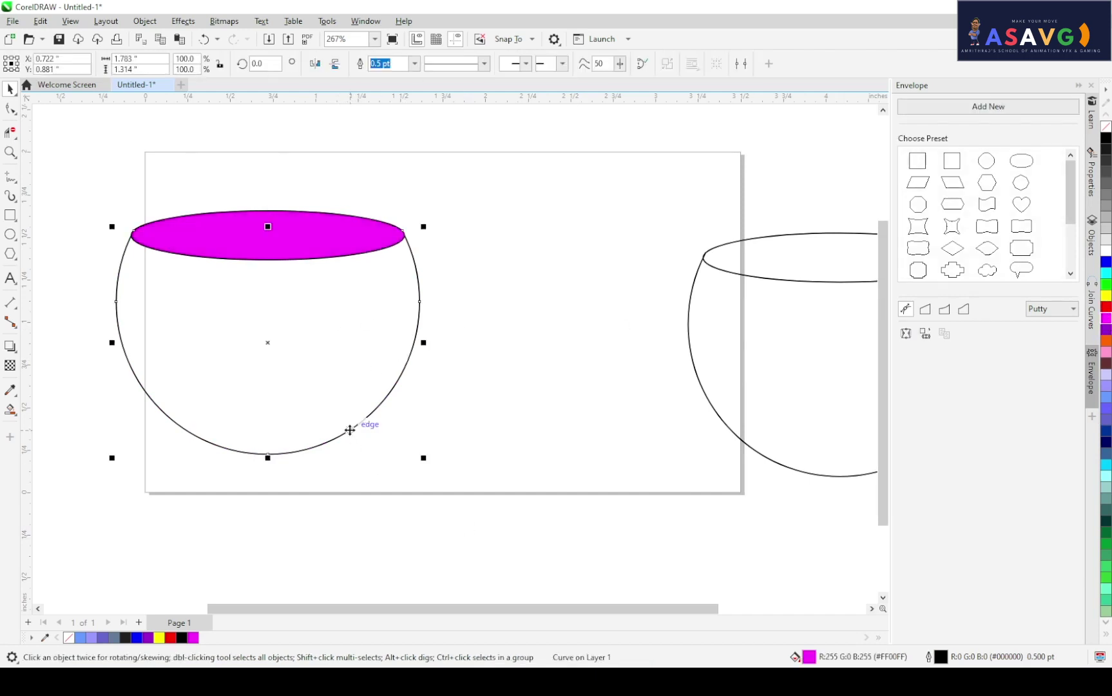
pyautogui.click(1103, 397)
pyautogui.click(335, 330)
pyautogui.moveTo(66, 161); pyautogui.dragTo(524, 493)
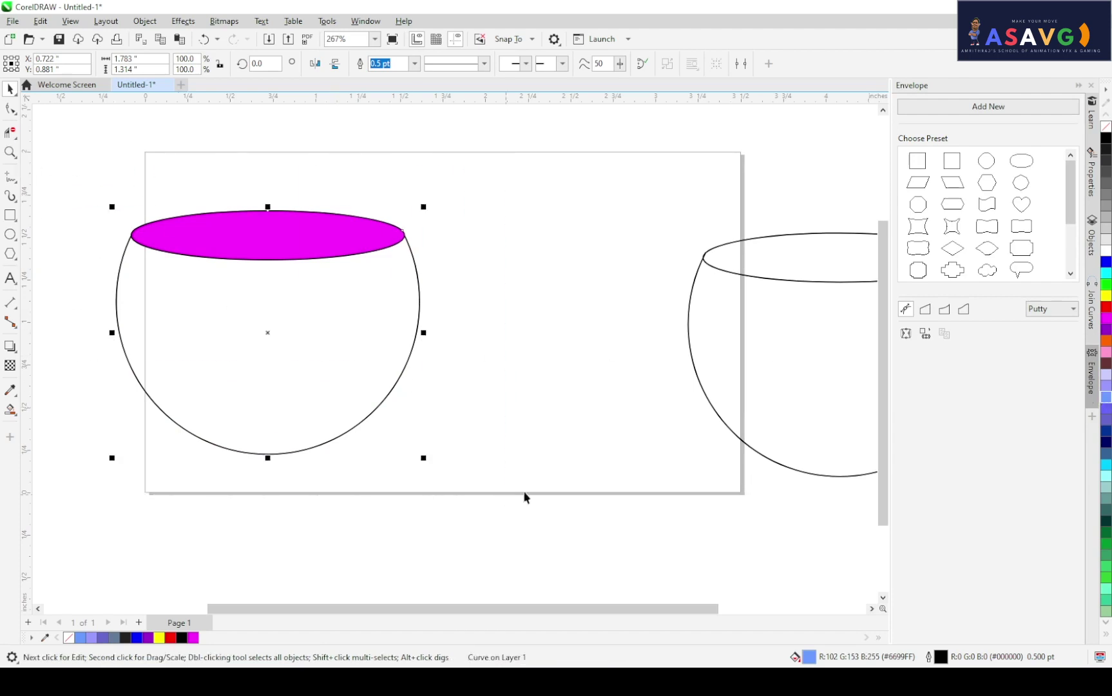
pyautogui.click(1106, 381)
pyautogui.click(1106, 398)
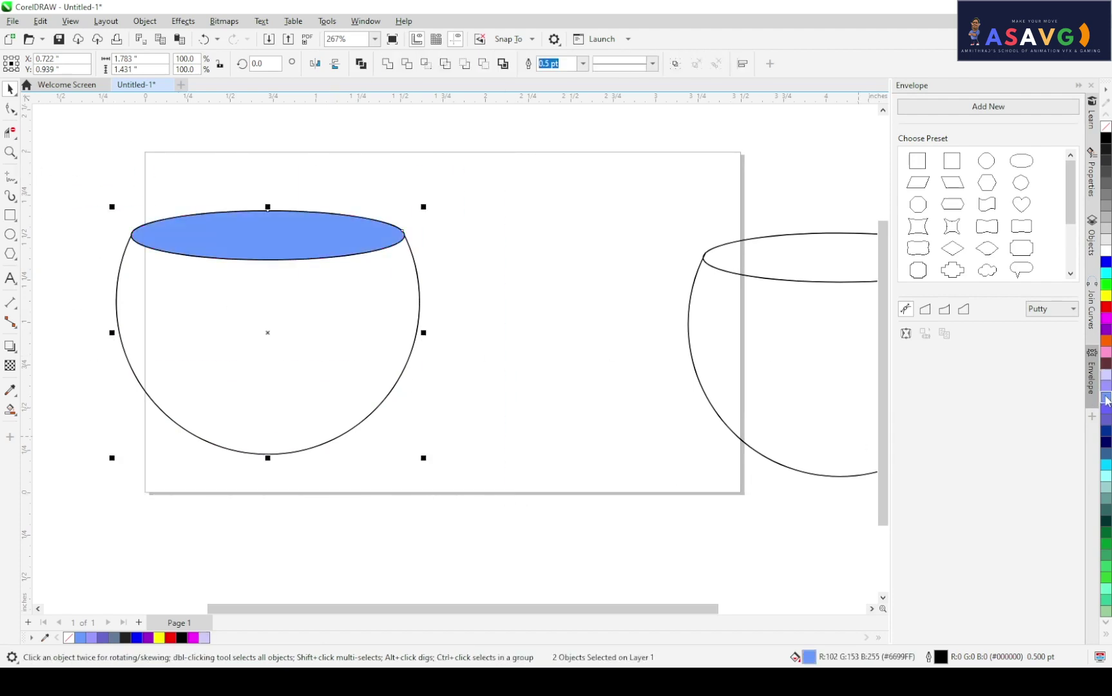
# Shift the left bowl, lift its blue ellipse off the body, and lower it back near the opening
pyautogui.moveTo(403, 361); pyautogui.dragTo(406, 368)
pyautogui.moveTo(219, 261); pyautogui.dragTo(232, 222)
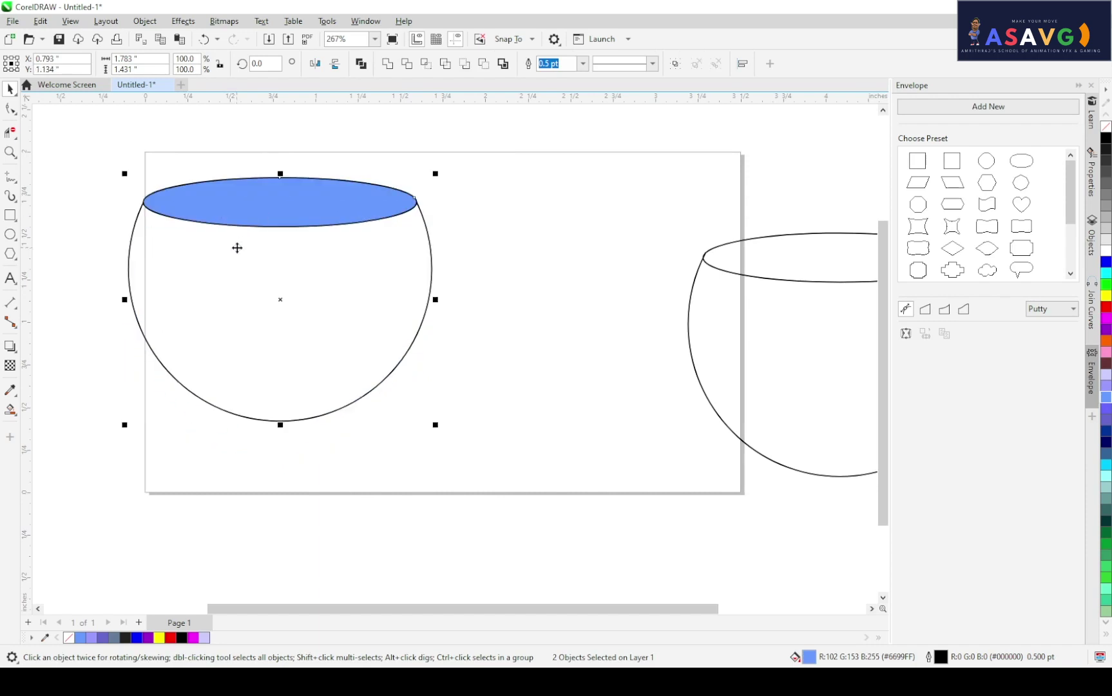
pyautogui.click(586, 341)
pyautogui.moveTo(345, 193); pyautogui.dragTo(375, 132)
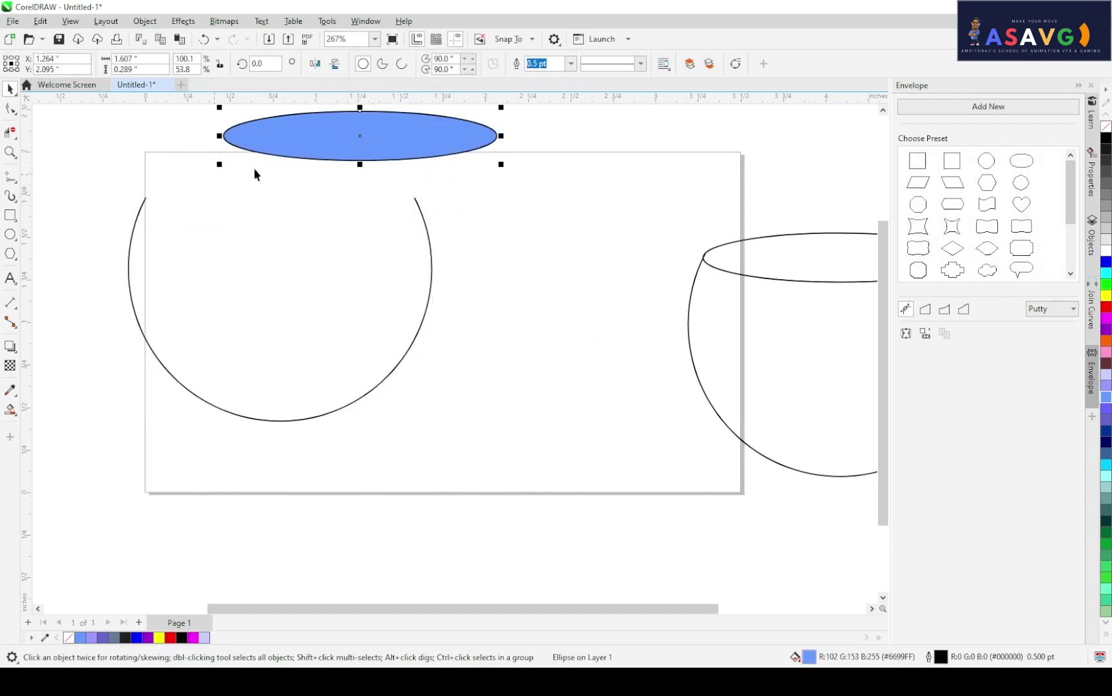
pyautogui.scroll(3, 509, 277)
pyautogui.hscroll(-3, 509, 277)
pyautogui.moveTo(502, 247); pyautogui.dragTo(411, 303)
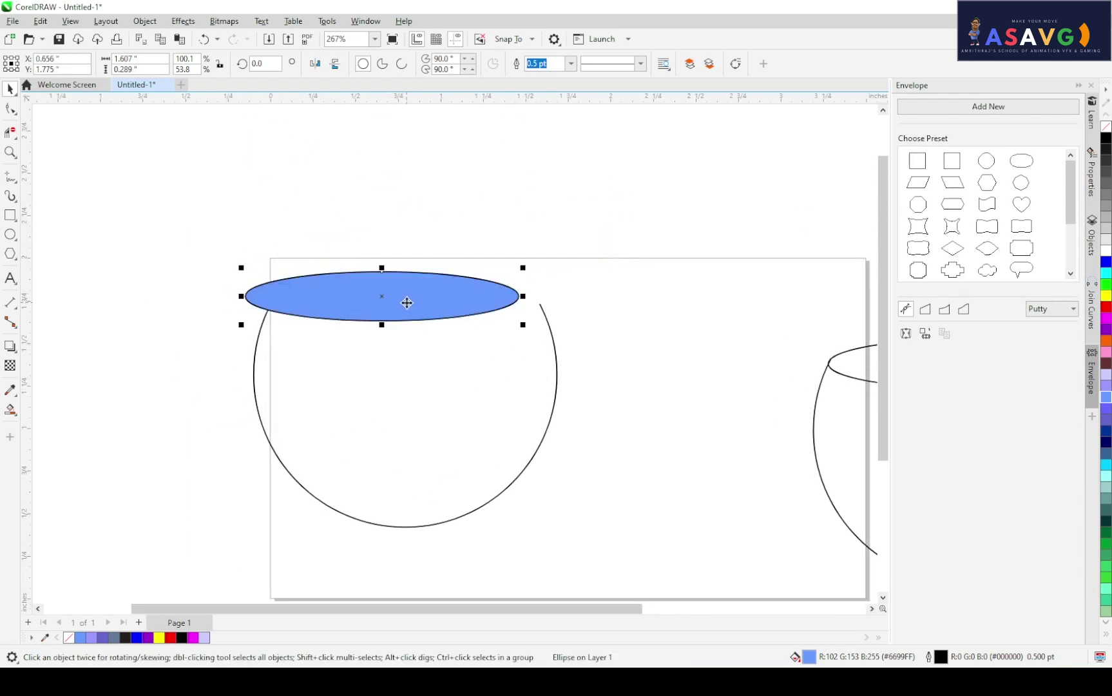
# Undo the moves and fills on the left bowl until its ellipse is unfilled
pyautogui.hotkey('ctrl', 'z')
pyautogui.hotkey('ctrl', 'z')
pyautogui.hotkey('ctrl', 'z')
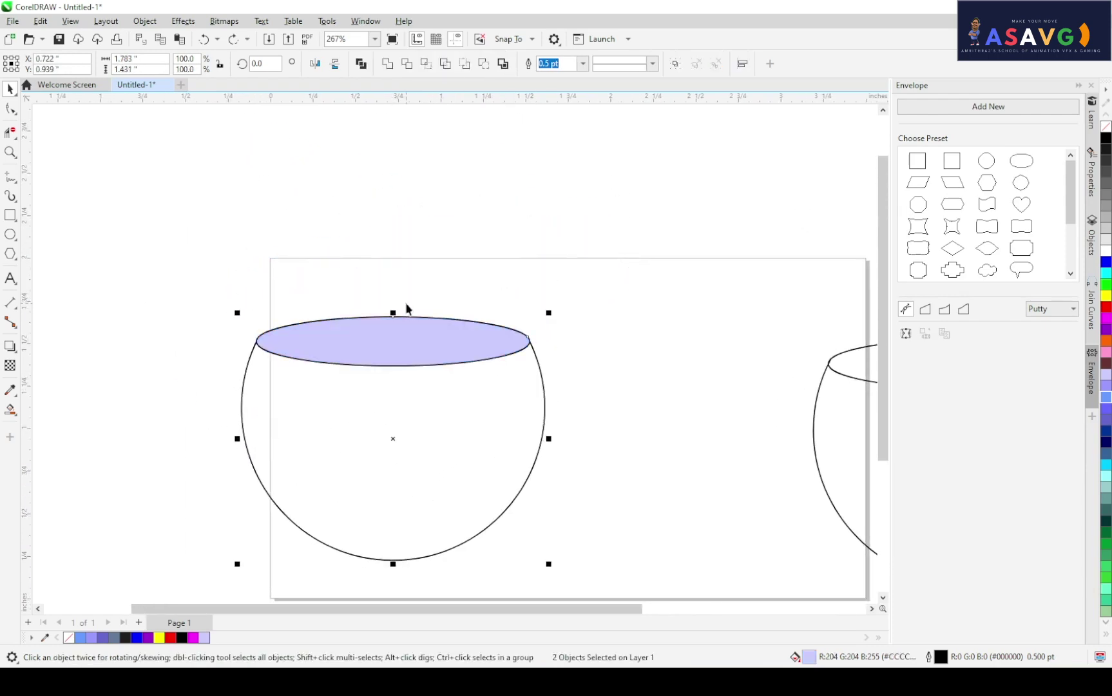
pyautogui.hotkey('ctrl', 'z')
pyautogui.hotkey('ctrl', 'z')
pyautogui.hotkey('ctrl', 'z')
pyautogui.hotkey('ctrl', 'z')
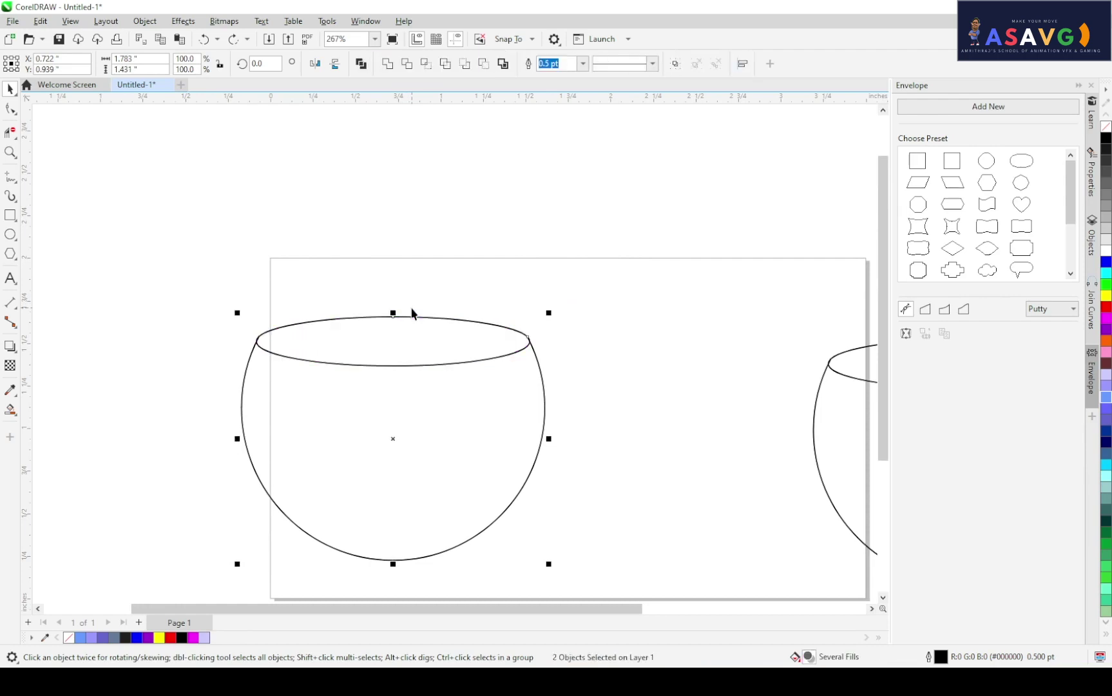
pyautogui.scroll(-4, 494, 219)
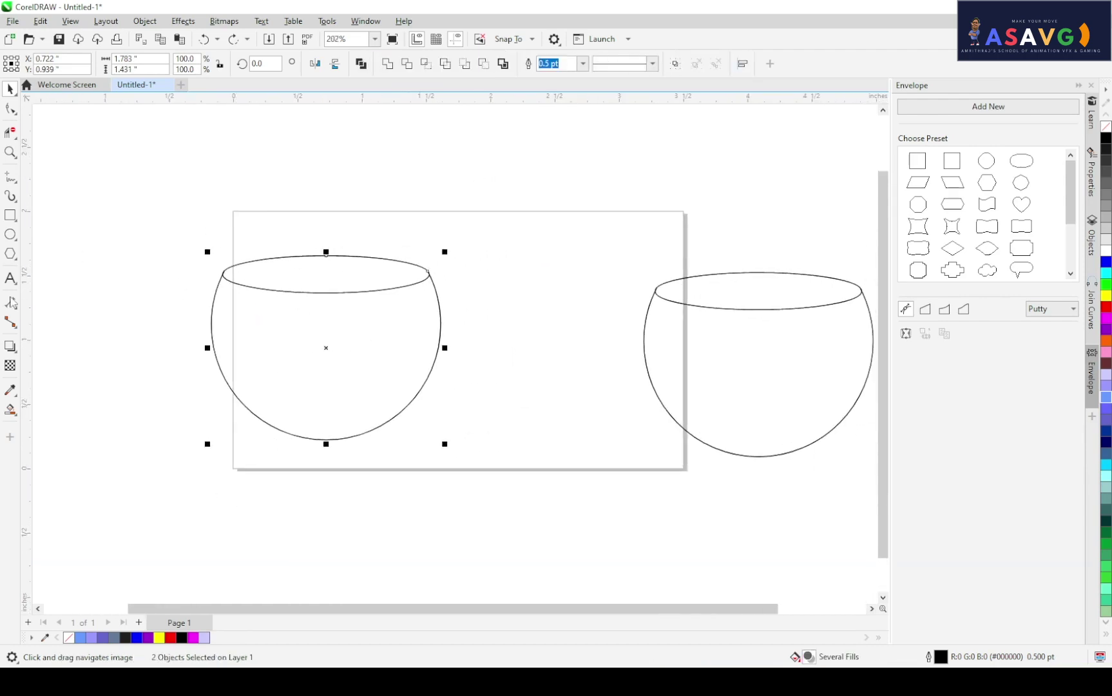
# Fill the left bowl's ellipse with light blue and its body with slate blue using Smart Fill
pyautogui.click(10, 410)
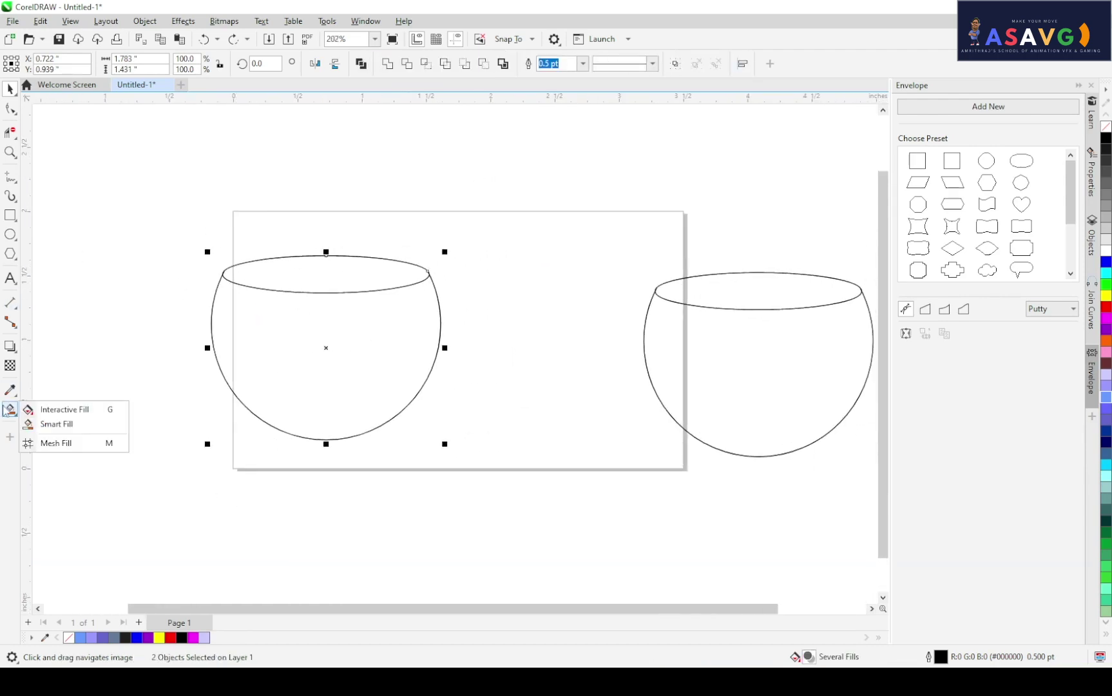
pyautogui.click(47, 424)
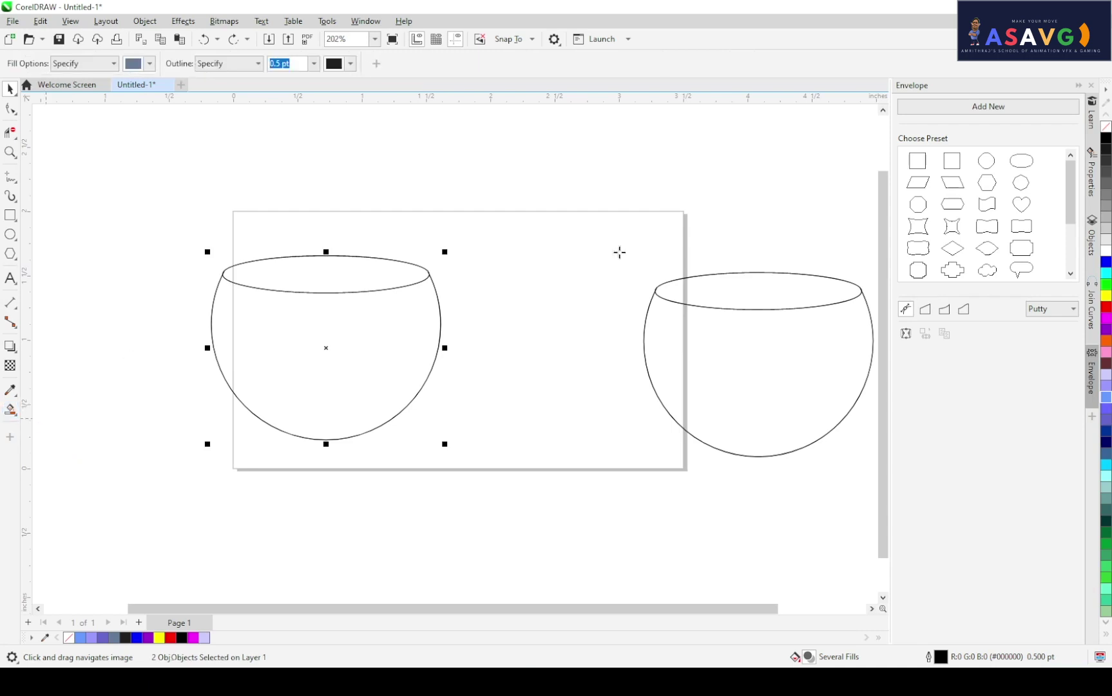
pyautogui.click(1106, 400)
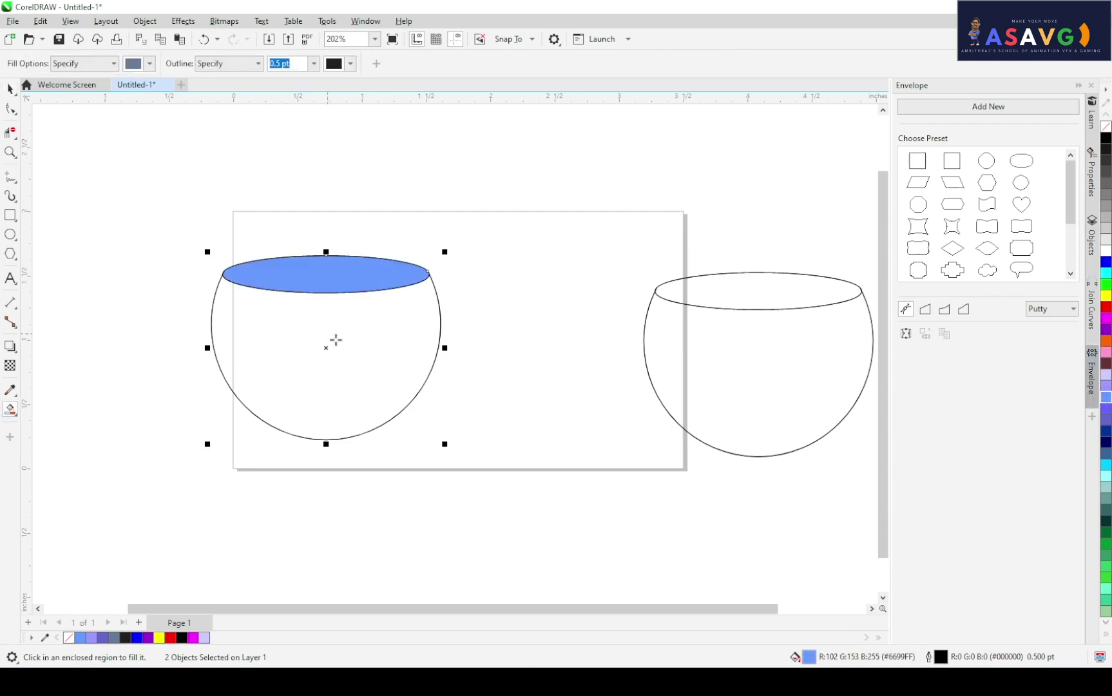
pyautogui.click(348, 381)
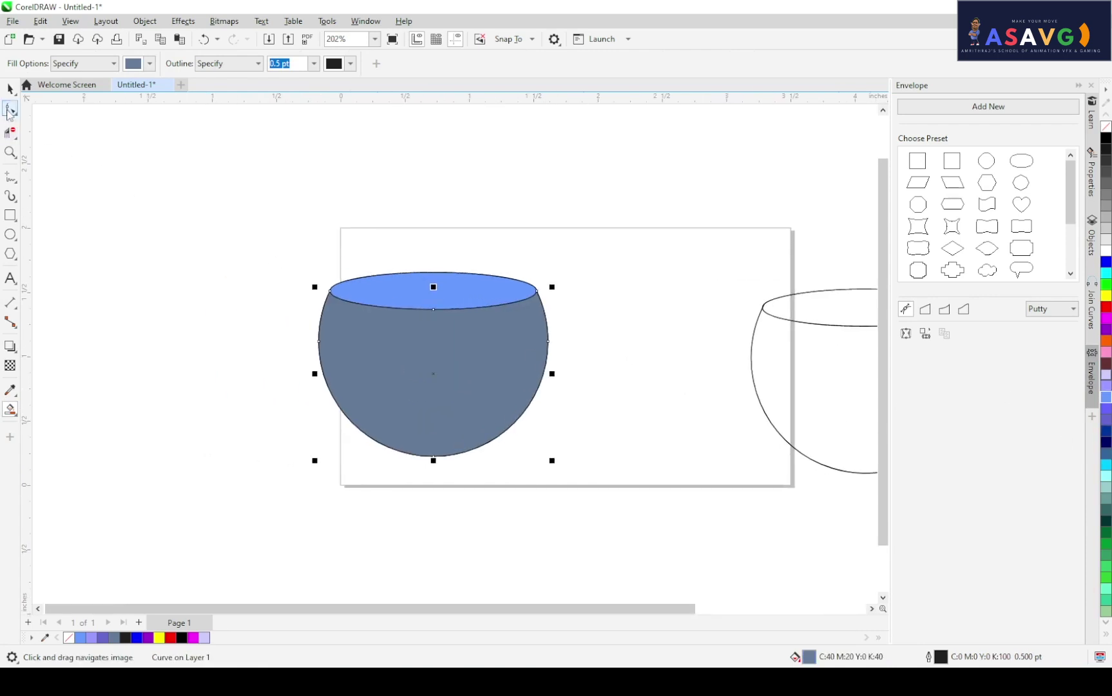
# Try a white outline and no outline on the whole left bowl, undoing each change
pyautogui.click(9, 88)
pyautogui.click(354, 263)
pyautogui.scroll(3, 354, 264)
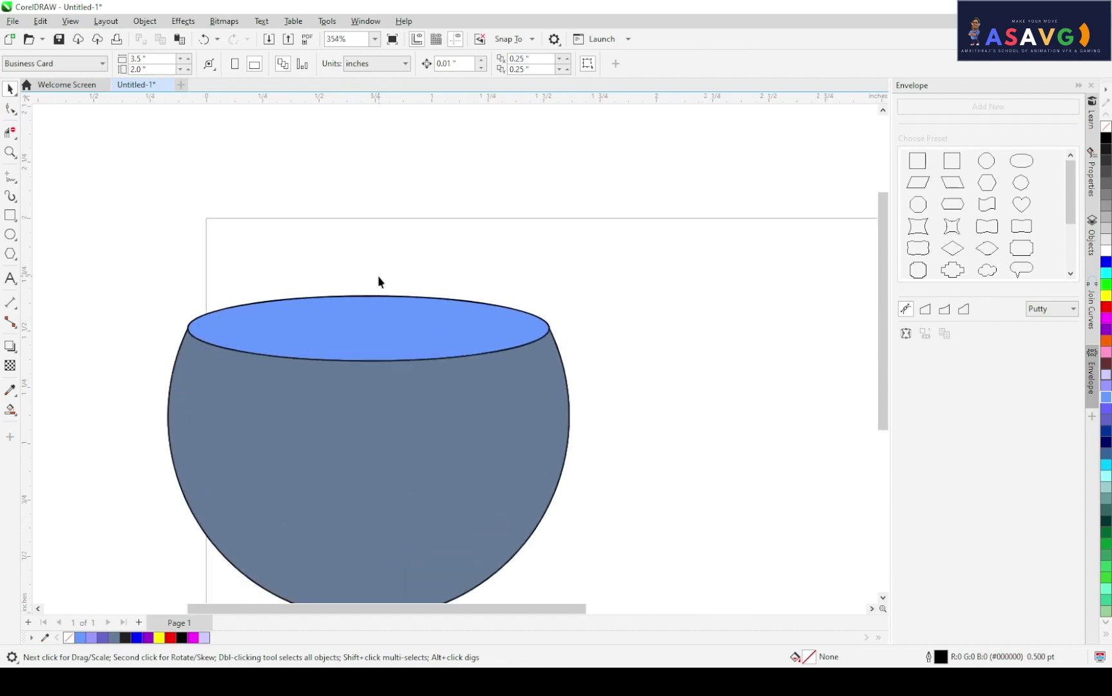
pyautogui.press('h')
pyautogui.moveTo(387, 284); pyautogui.dragTo(320, 256)
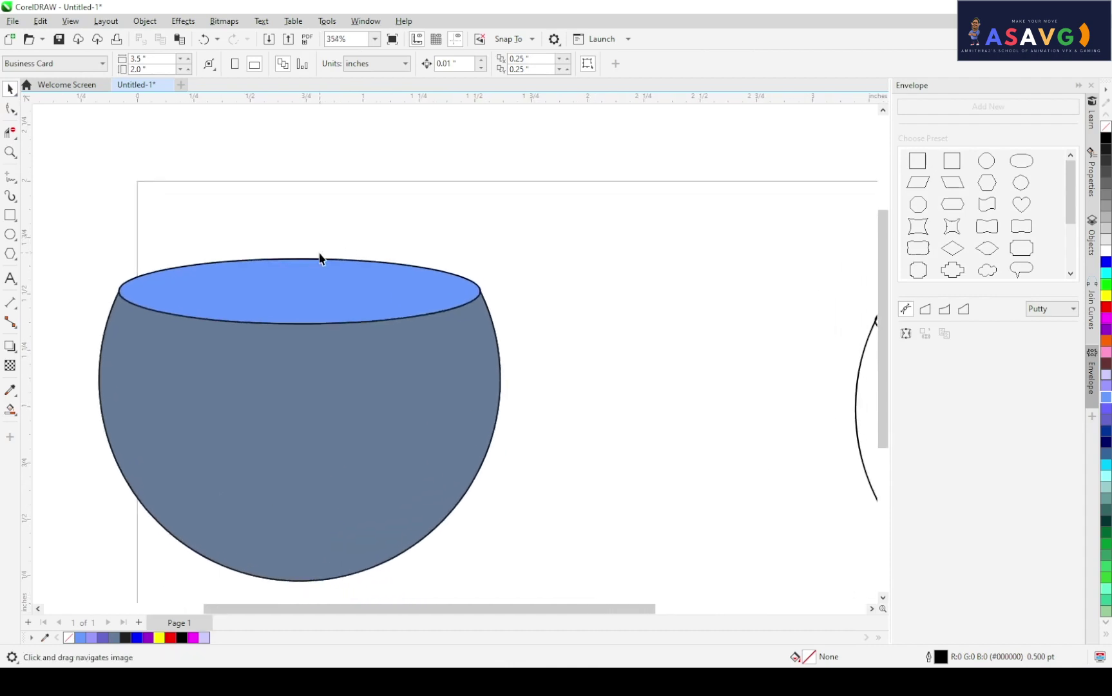
pyautogui.scroll(-2, 362, 294)
pyautogui.moveTo(362, 295); pyautogui.dragTo(425, 245)
pyautogui.moveTo(179, 198); pyautogui.dragTo(709, 524)
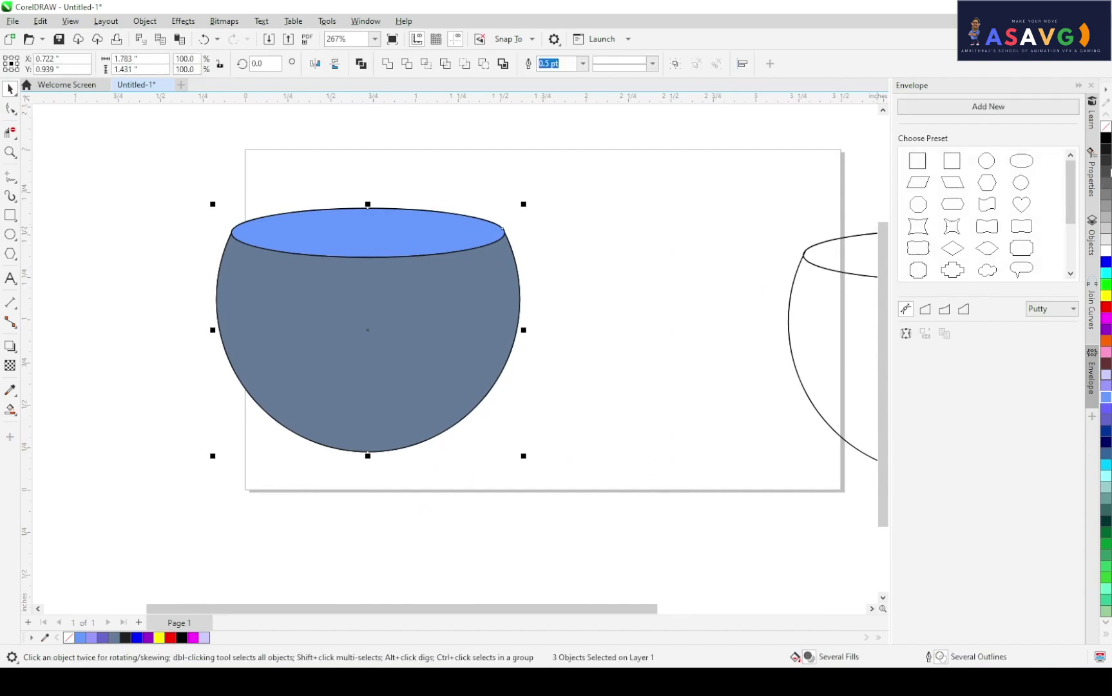
pyautogui.click(1107, 251)
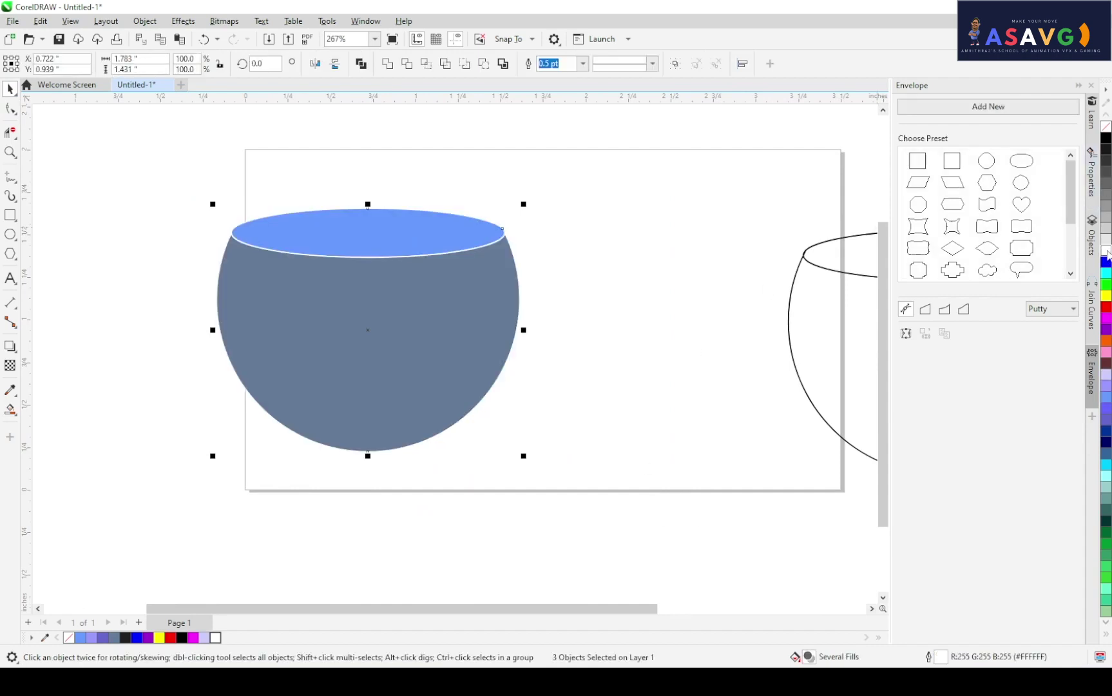
pyautogui.hotkey('ctrl', 'z')
pyautogui.rightClick(1106, 128)
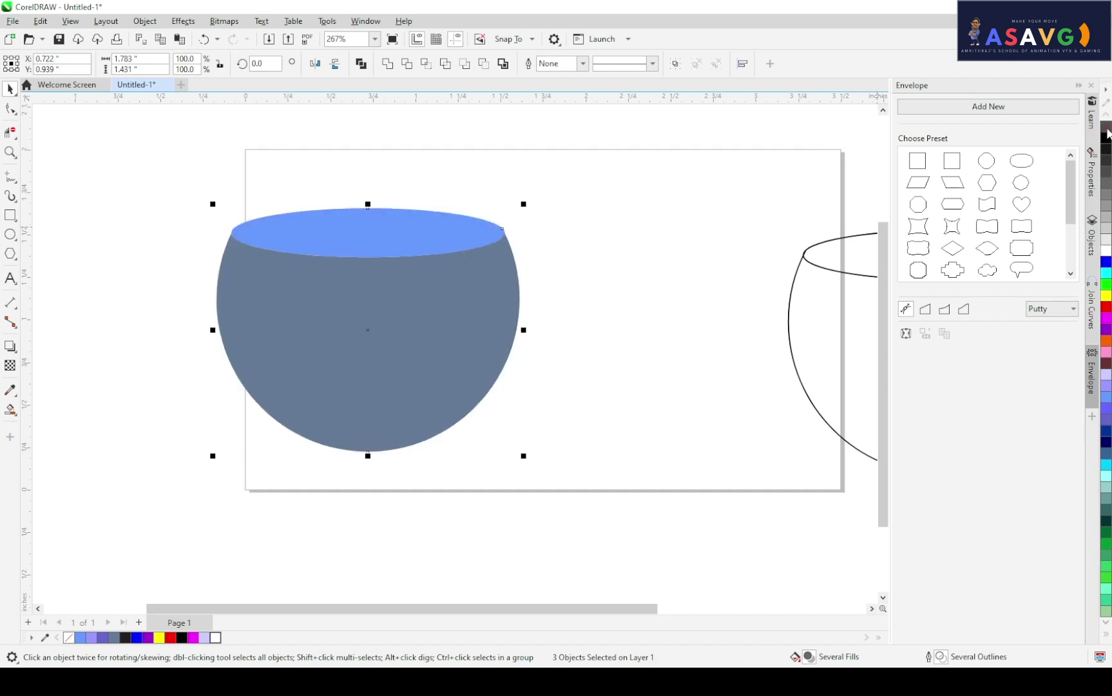
pyautogui.hotkey('ctrl', 'z')
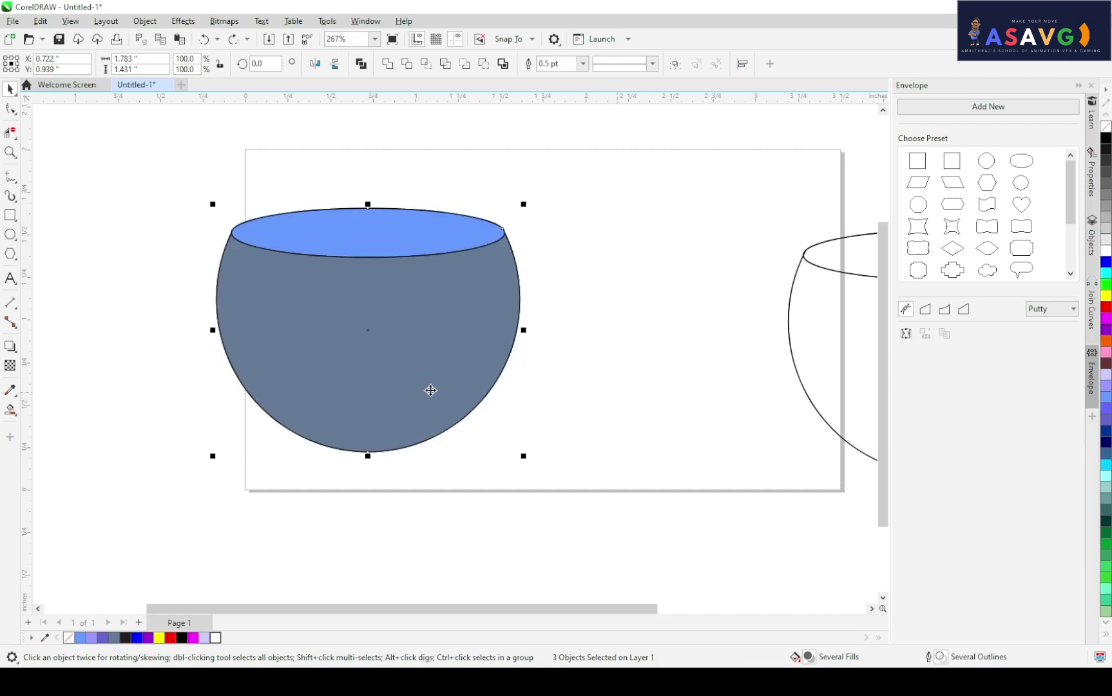
# Undo the slate blue Smart Fill and the light blue fill on the left bowl and deselect it
pyautogui.hotkey('ctrl', 'z')
pyautogui.hotkey('ctrl', 'z')
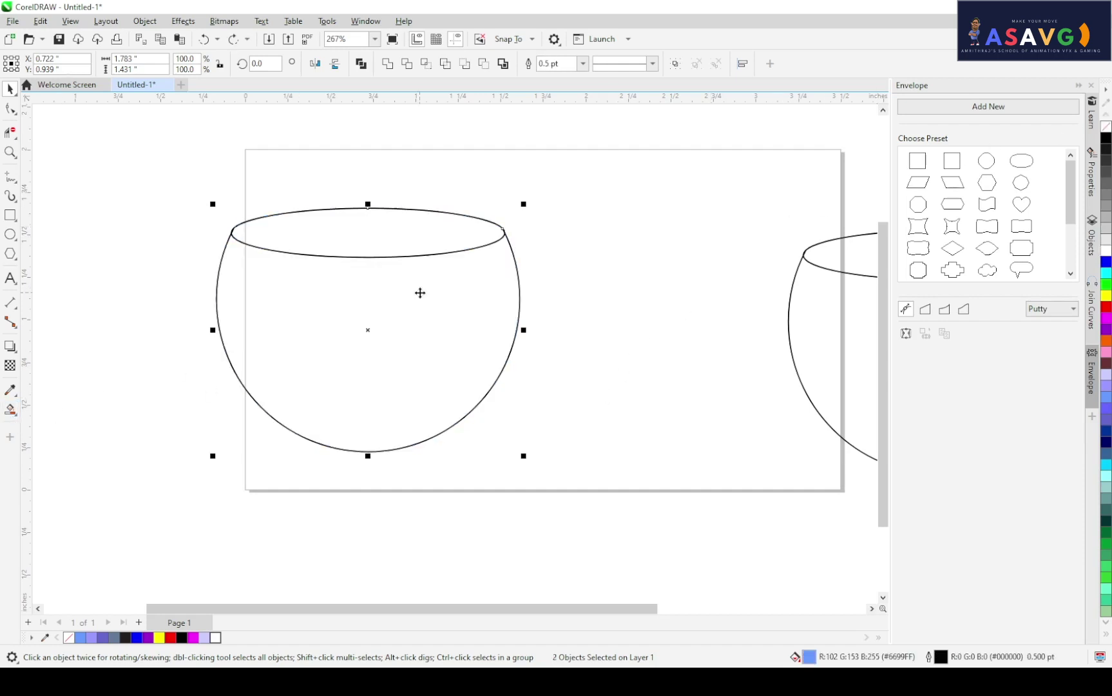
pyautogui.click(665, 305)
pyautogui.moveTo(533, 336)
pyautogui.mouseDown()
pyautogui.moveTo(485, 345)
pyautogui.moveTo(518, 321)
pyautogui.mouseUp()
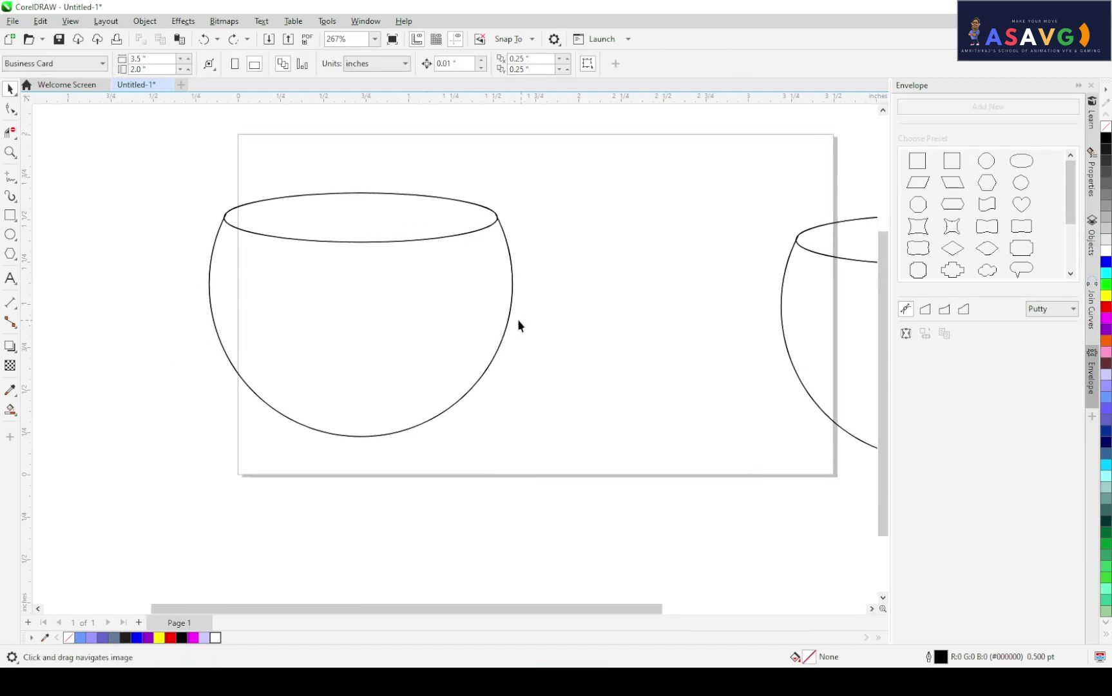
# Duplicate the left bowl's ellipse, place the copy above the bowl at about X 0.707, Y 2.113 inches, and fill it pink
pyautogui.click(372, 242)
pyautogui.moveTo(406, 282); pyautogui.dragTo(381, 297)
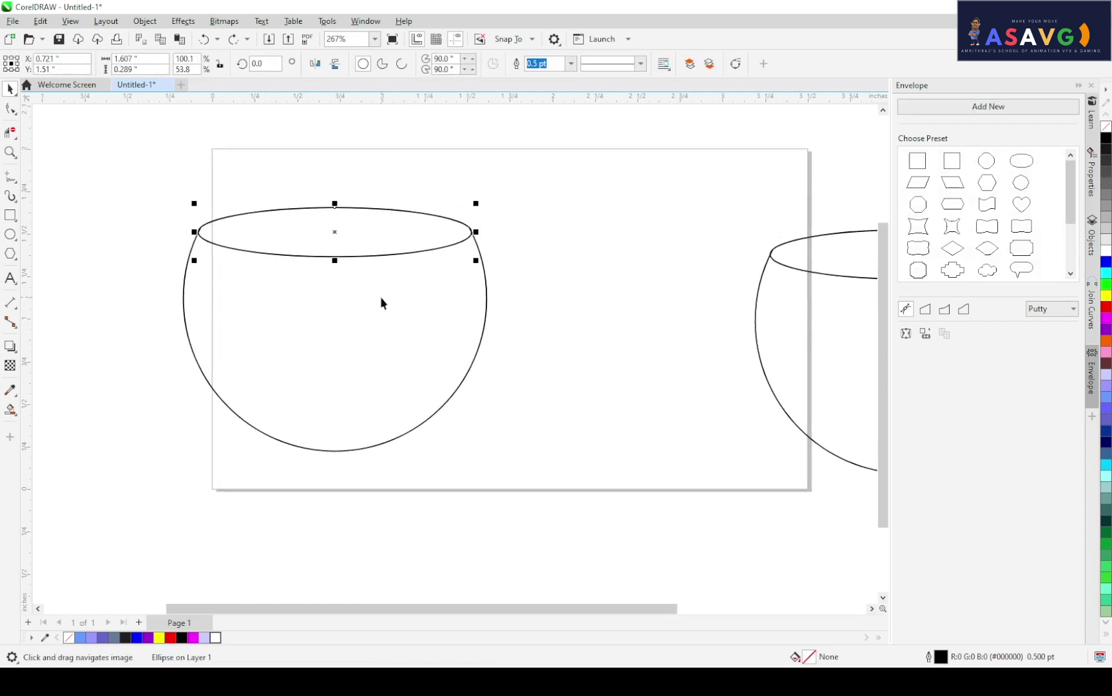
pyautogui.moveTo(372, 253); pyautogui.dragTo(658, 244)
pyautogui.scroll(-1, 621, 328)
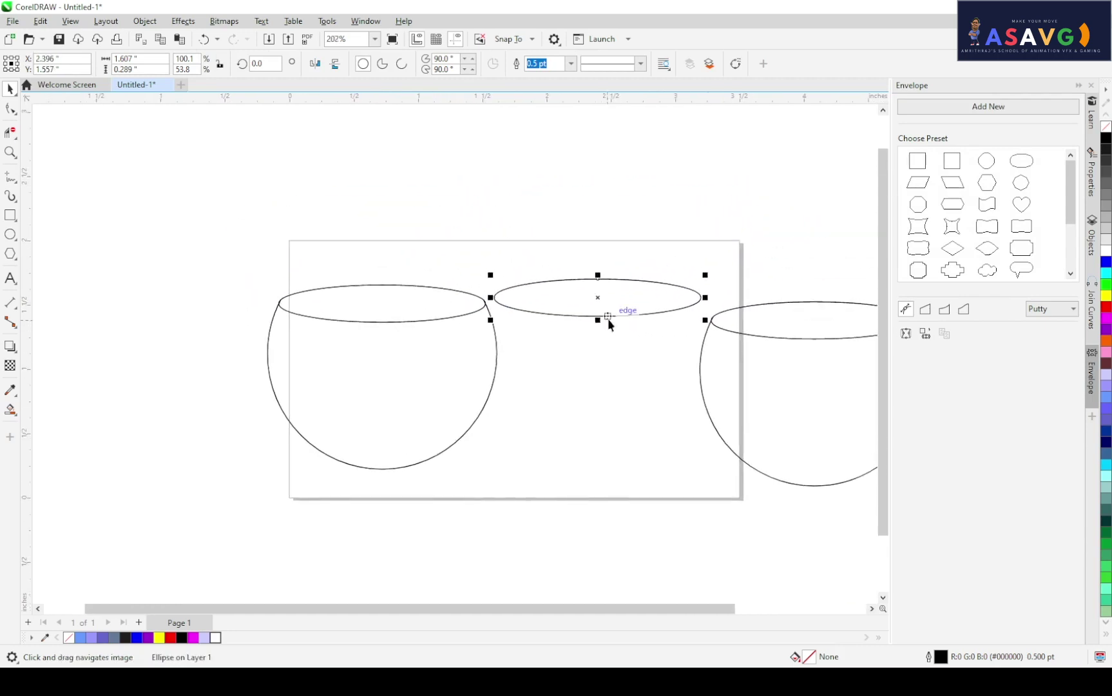
pyautogui.moveTo(610, 317); pyautogui.dragTo(396, 246)
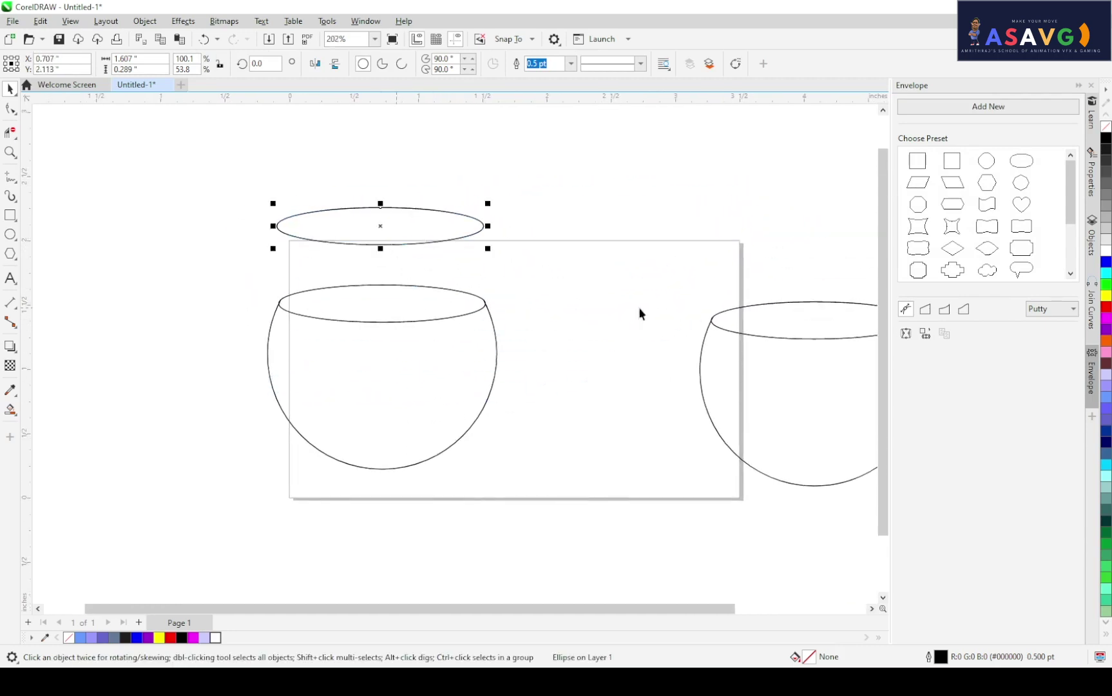
pyautogui.click(1106, 352)
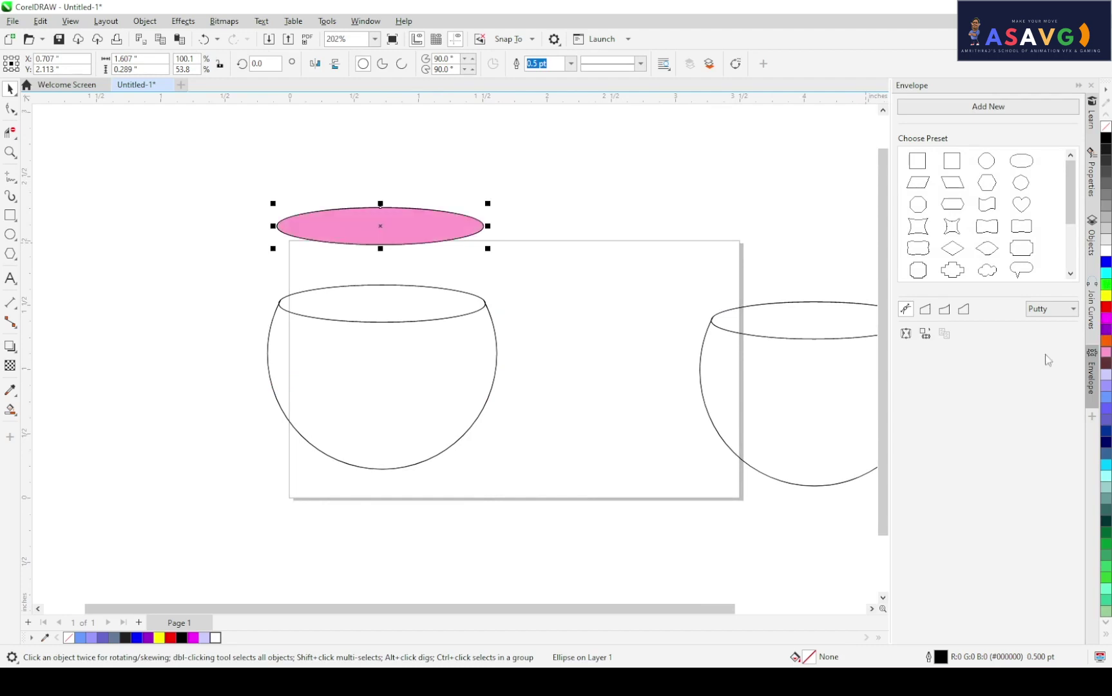
# Use Smart Fill to colour the enclosed body of the left bowl slate blue with a 0.5 pt outline
pyautogui.click(361, 316)
pyautogui.click(11, 411)
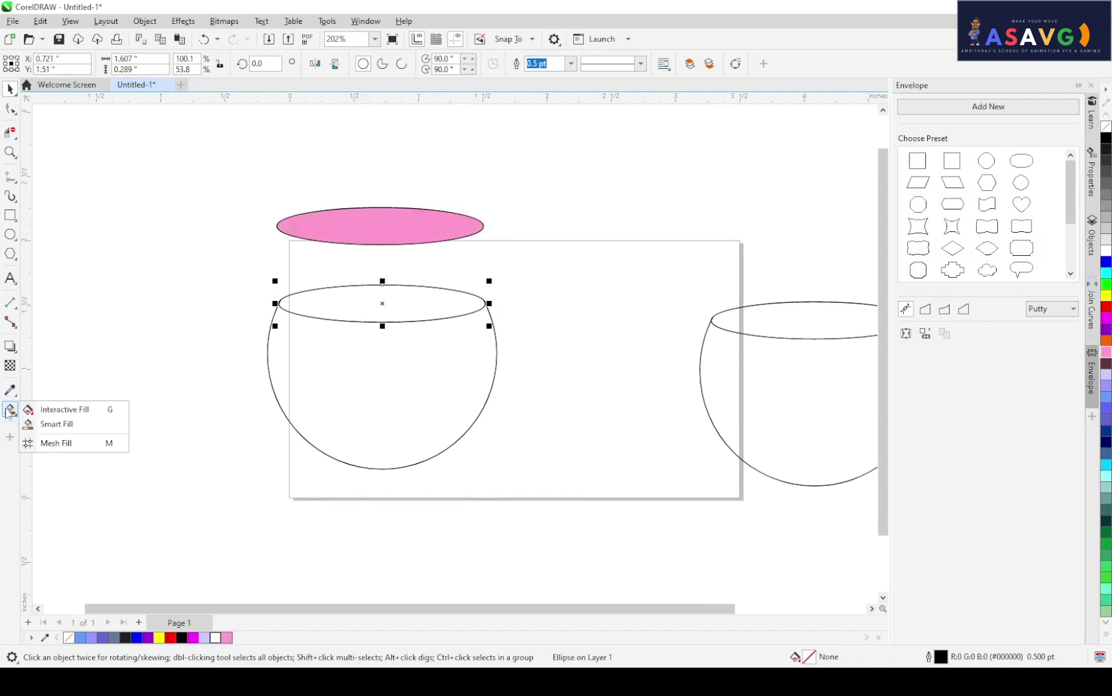
pyautogui.click(54, 424)
pyautogui.click(339, 349)
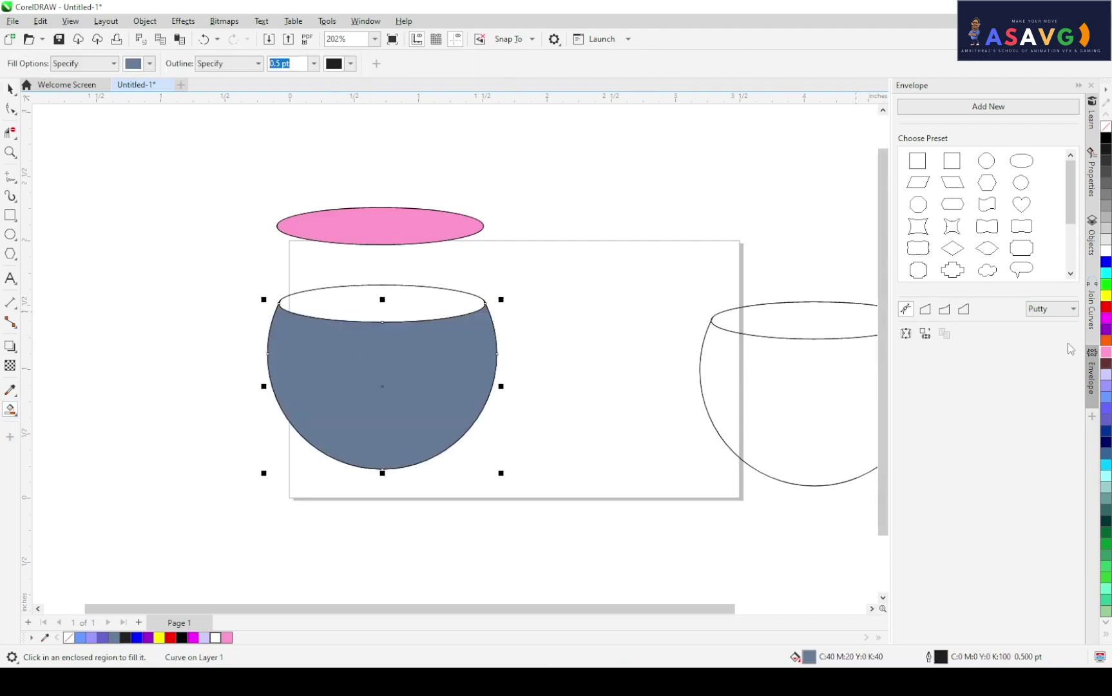
# Try lowering the pink ellipse to the left bowl's opening, undoing the trial placements
pyautogui.press('space')
pyautogui.moveTo(388, 232); pyautogui.dragTo(395, 333)
pyautogui.hotkey('ctrl', 'z')
pyautogui.hotkey('ctrl', 'z')
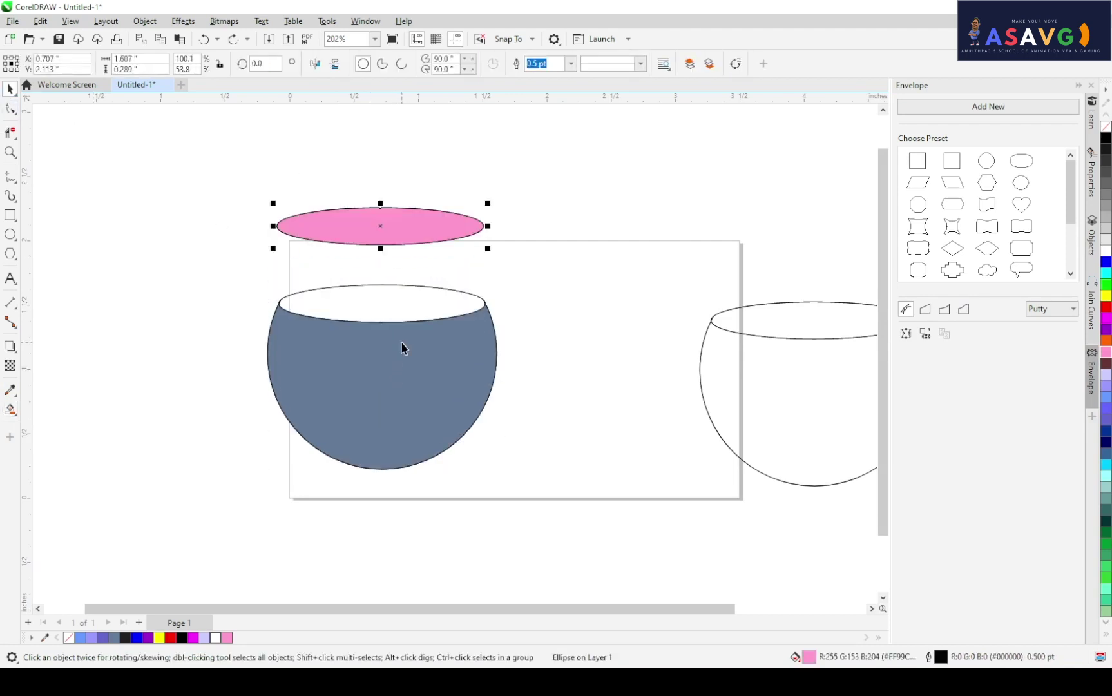
pyautogui.moveTo(380, 240); pyautogui.dragTo(392, 270)
pyautogui.scroll(1, 390, 267)
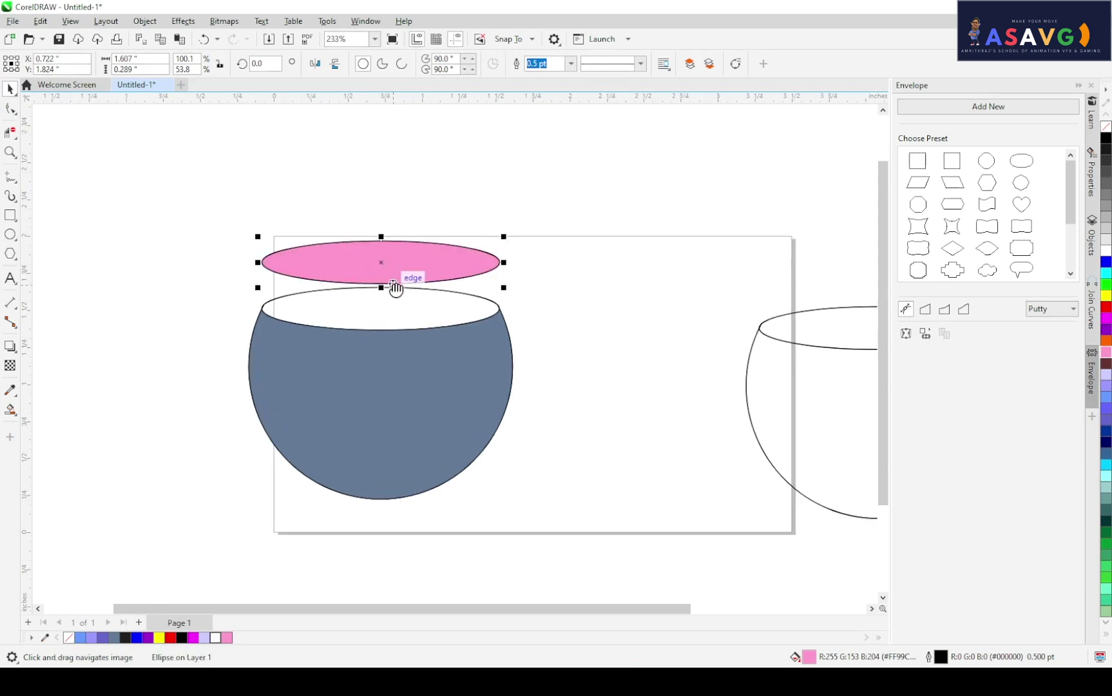
pyautogui.scroll(-1, 380, 257)
pyautogui.moveTo(354, 227); pyautogui.dragTo(373, 246)
pyautogui.hotkey('ctrl', 'z')
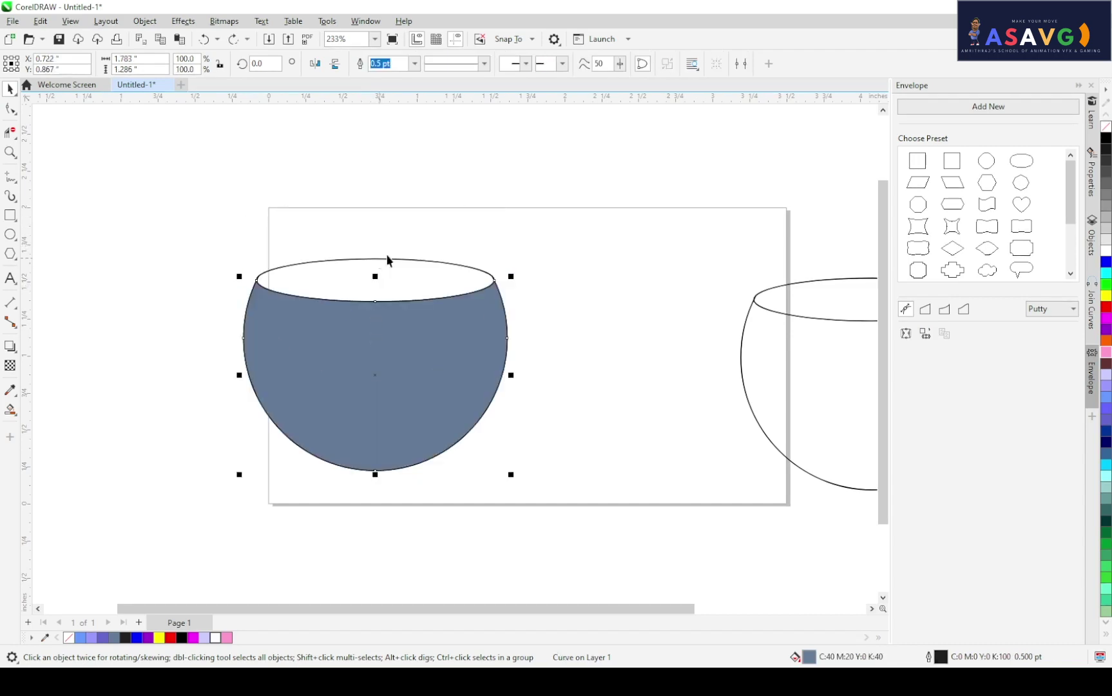
# Place the pink ellipse inside the left bowl's opening at about X 0.664, Y 1.355 inches
pyautogui.click(407, 277)
pyautogui.hotkey('ctrl', 'z')
pyautogui.moveTo(408, 277); pyautogui.dragTo(393, 310)
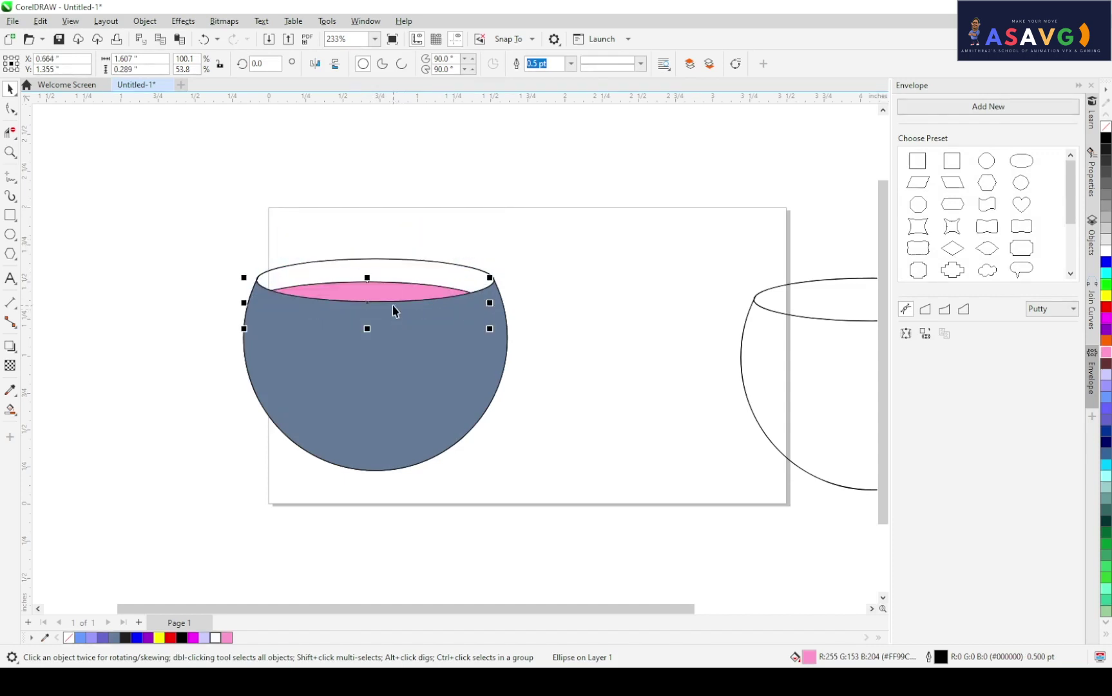
pyautogui.rightClick(393, 305)
pyautogui.click(389, 284)
pyautogui.click(389, 283)
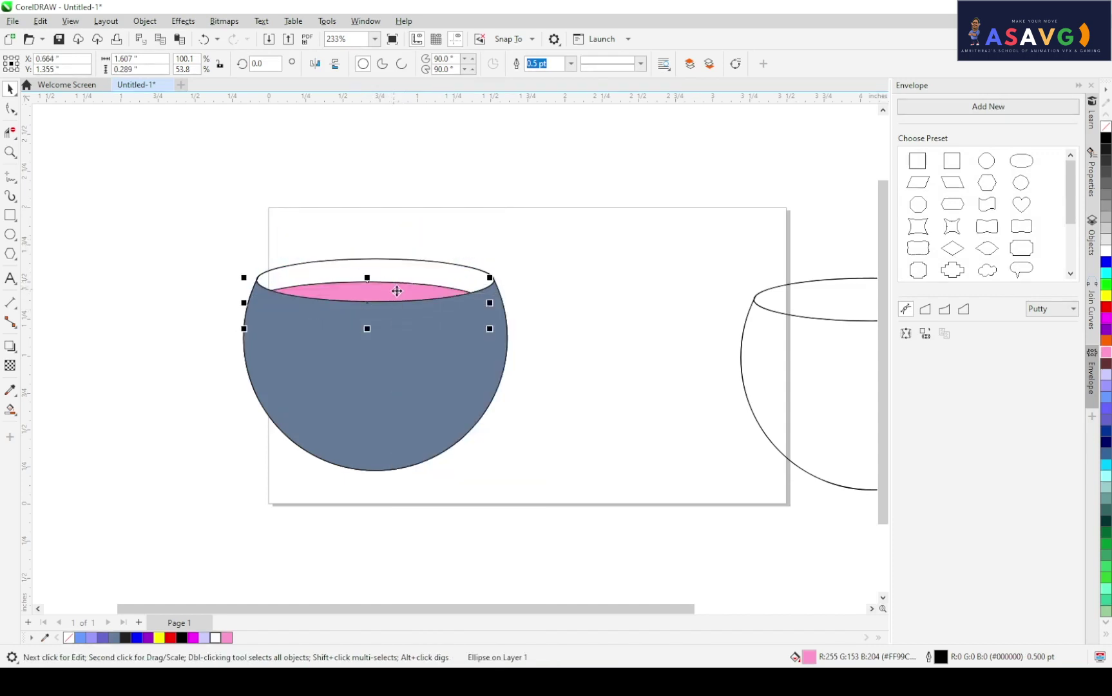
# Bring the pink ellipse to the front, send it to the back behind the bowl's body, and deselect it
pyautogui.click(550, 291)
pyautogui.click(398, 286)
pyautogui.hotkey('shift', 'pageup')
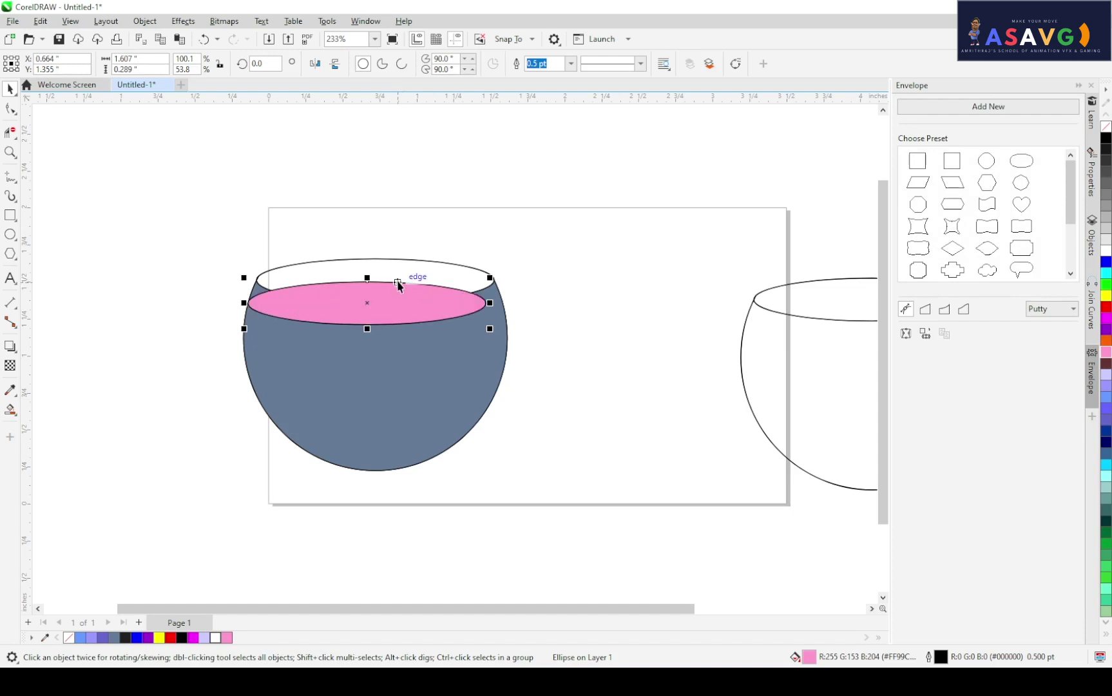
pyautogui.hotkey('shift', 'pagedown')
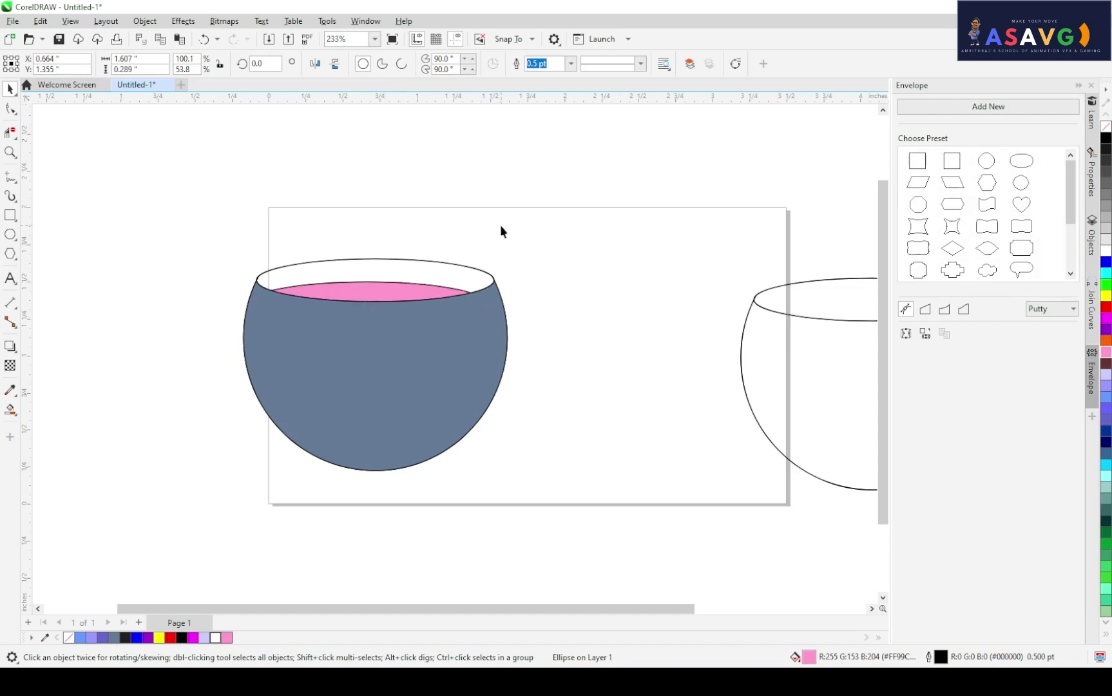
pyautogui.click(502, 227)
pyautogui.scroll(-1, 558, 323)
pyautogui.moveTo(483, 362); pyautogui.dragTo(406, 310)
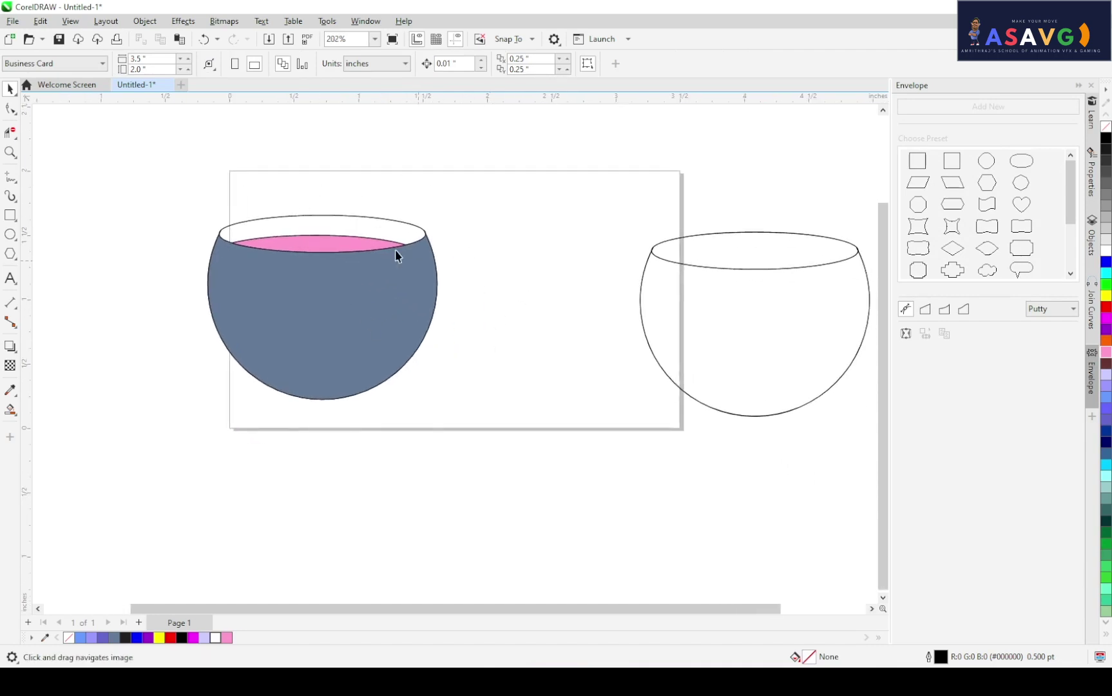
# Draw a near-circular ellipse about 0.701 by 0.67 inches in the space between the two bowls
pyautogui.moveTo(306, 248)
pyautogui.mouseDown()
pyautogui.moveTo(327, 256)
pyautogui.moveTo(299, 241)
pyautogui.mouseUp()
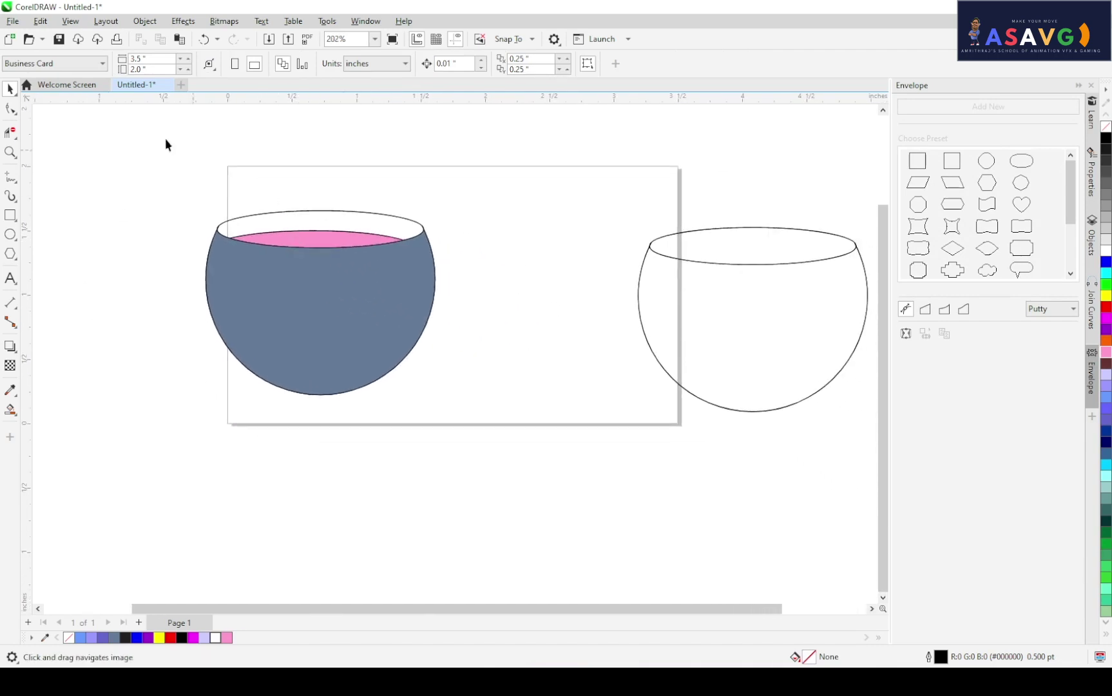
pyautogui.click(14, 237)
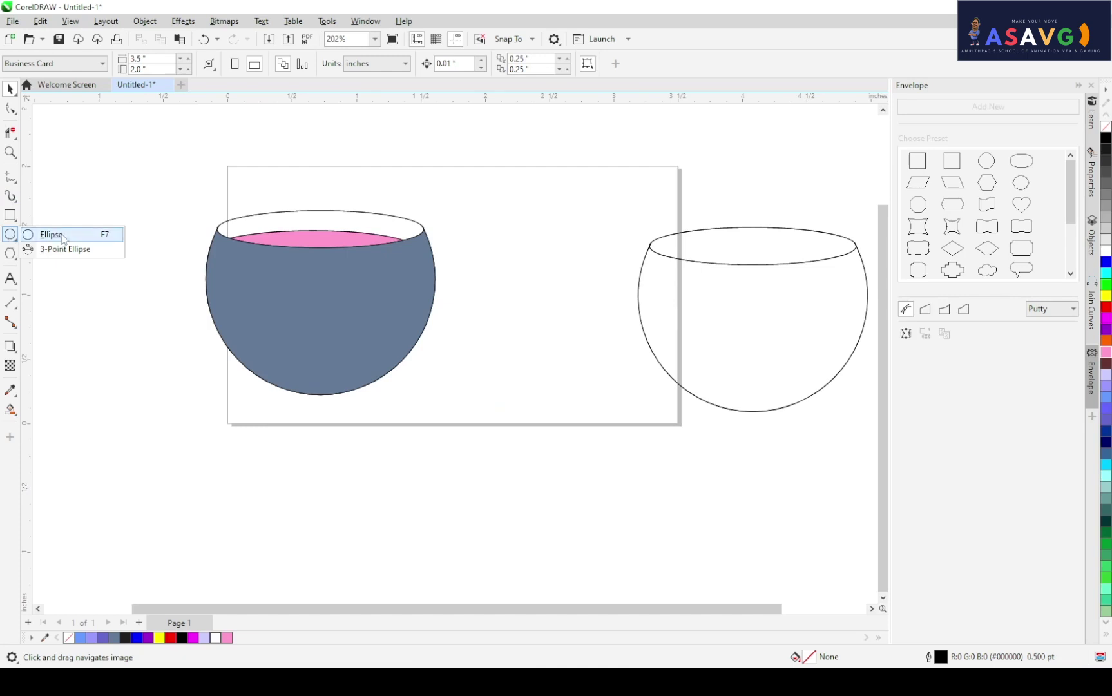
pyautogui.click(48, 233)
pyautogui.moveTo(473, 172); pyautogui.dragTo(564, 258)
pyautogui.click(10, 89)
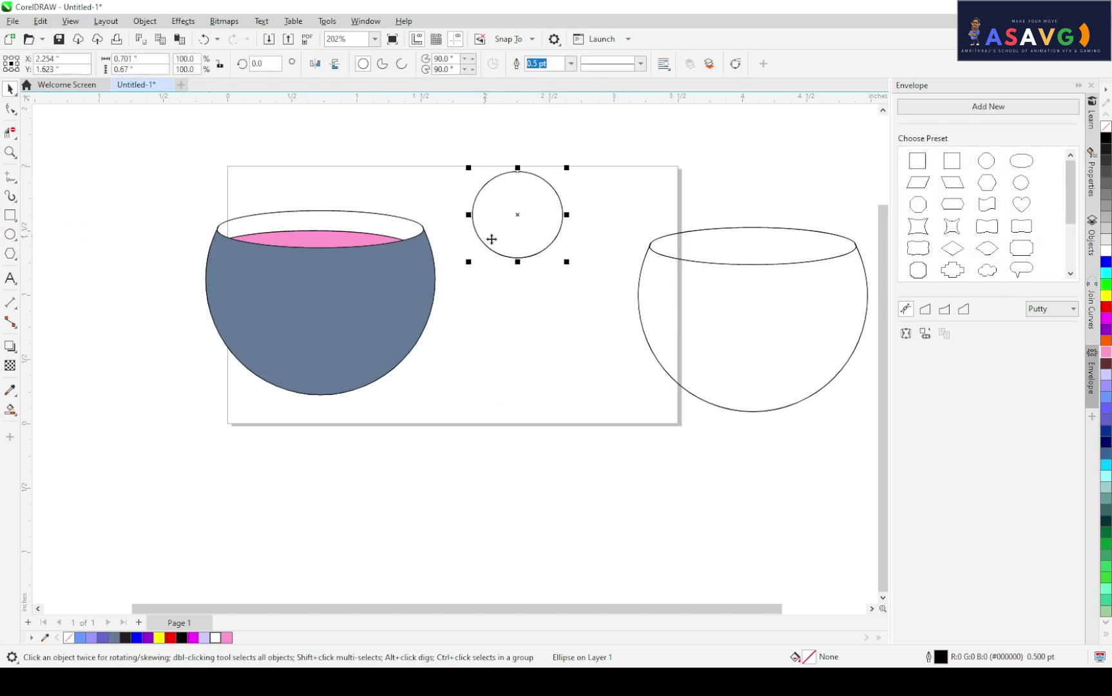
# Add an enlarged concentric copy of the circle, about 0.948 inches across, and deselect it
pyautogui.click(539, 255)
pyautogui.click(540, 254)
pyautogui.moveTo(568, 263); pyautogui.dragTo(584, 281)
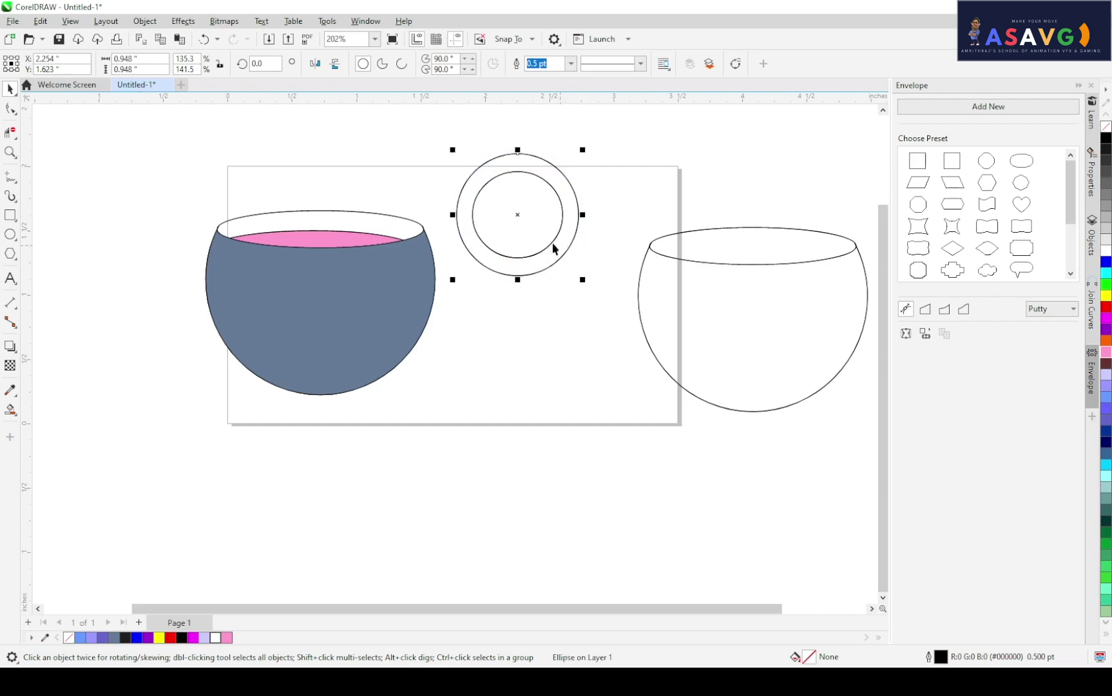
pyautogui.click(442, 162)
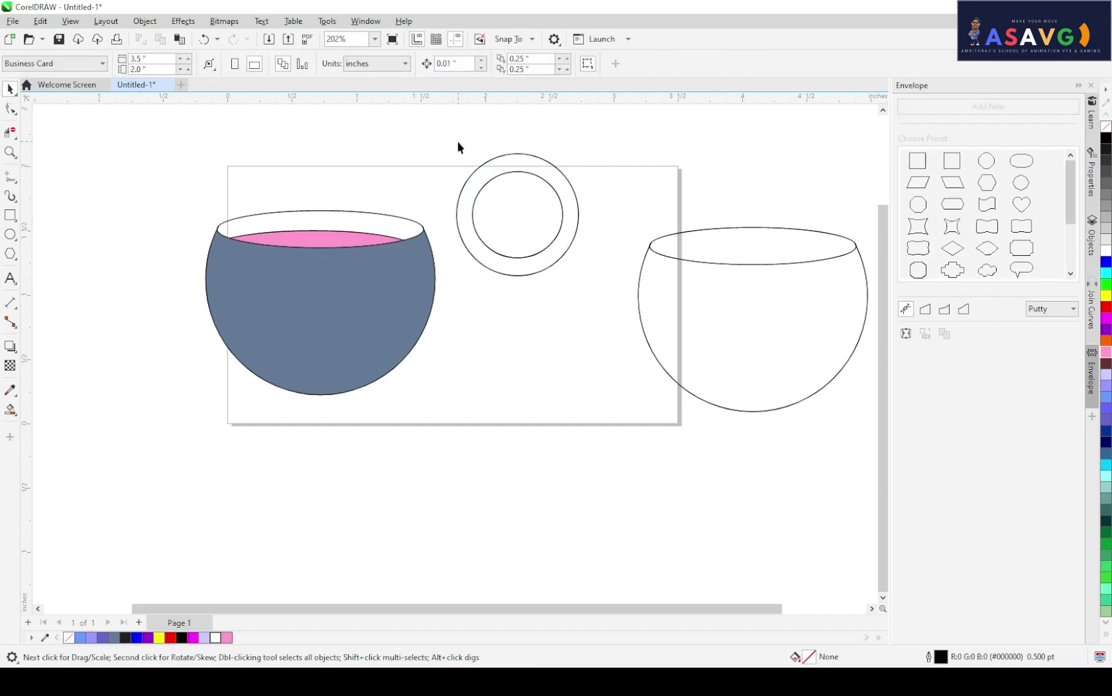
# Try moving the inner circle alone onto the left bowl's edge, undoing each trial move
pyautogui.moveTo(464, 140); pyautogui.dragTo(586, 240)
pyautogui.moveTo(604, 284); pyautogui.dragTo(603, 285)
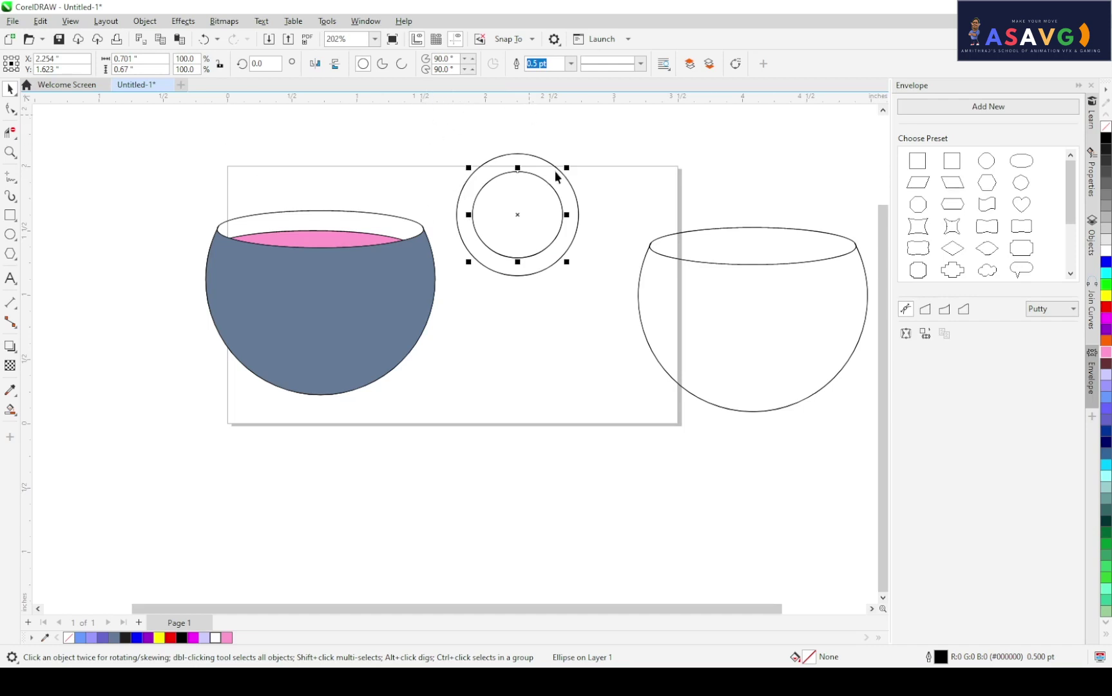
pyautogui.moveTo(551, 244); pyautogui.dragTo(458, 355)
pyautogui.hotkey('ctrl', 'z')
pyautogui.click(570, 301)
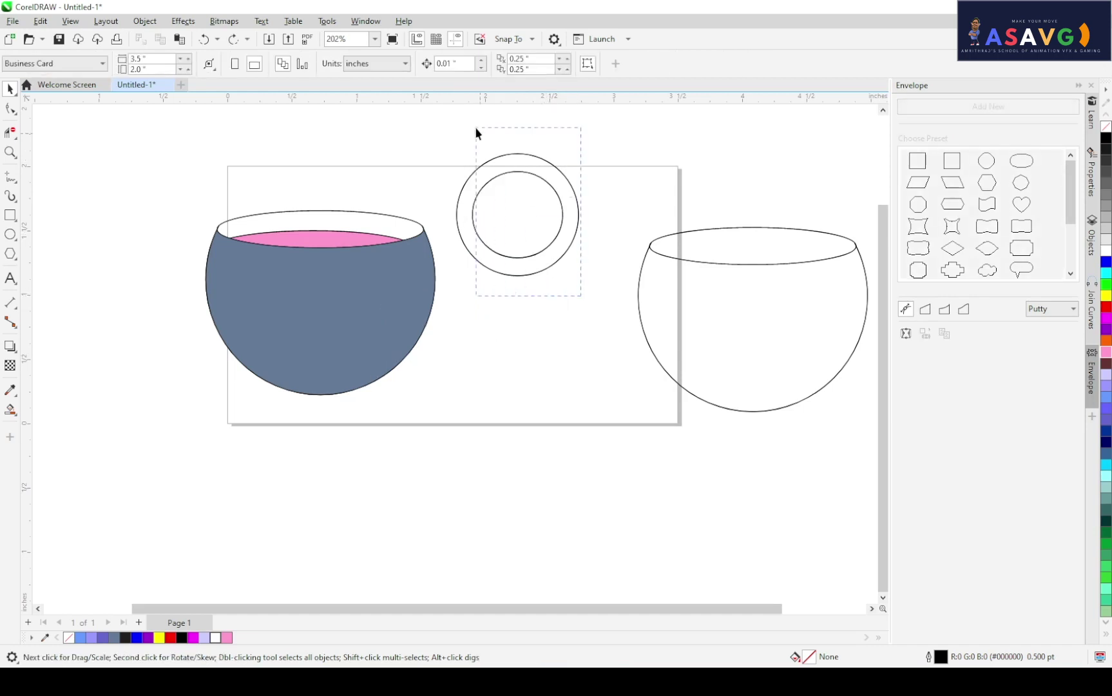
pyautogui.click(513, 155)
pyautogui.click(462, 149)
pyautogui.moveTo(583, 299); pyautogui.dragTo(581, 298)
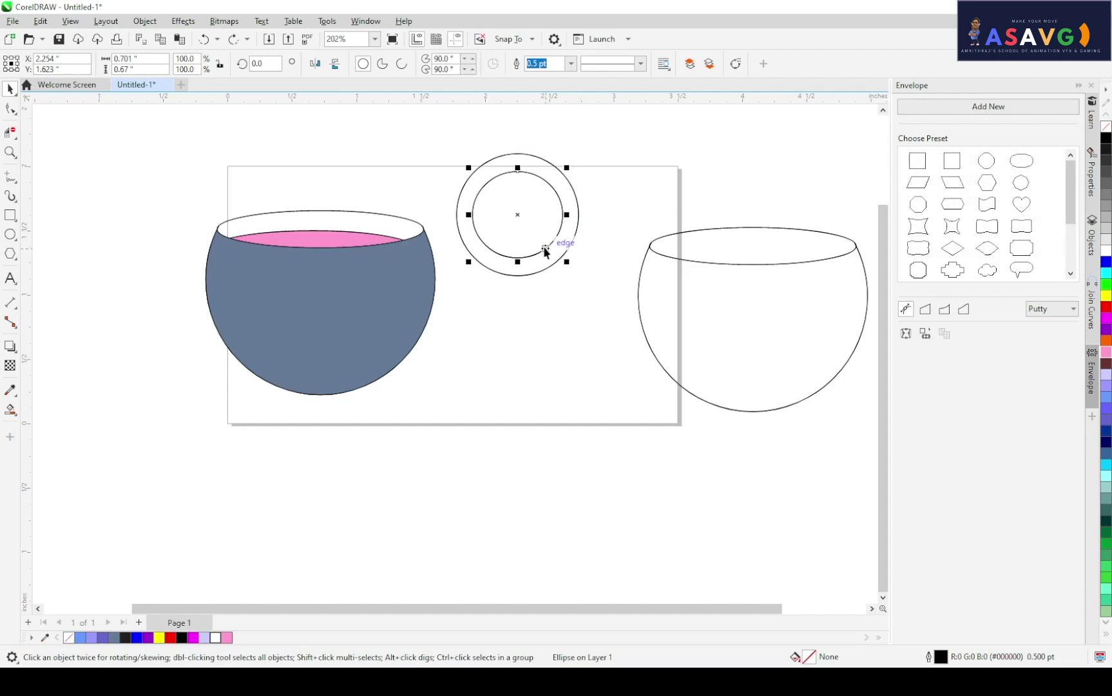
pyautogui.moveTo(544, 250); pyautogui.dragTo(458, 361)
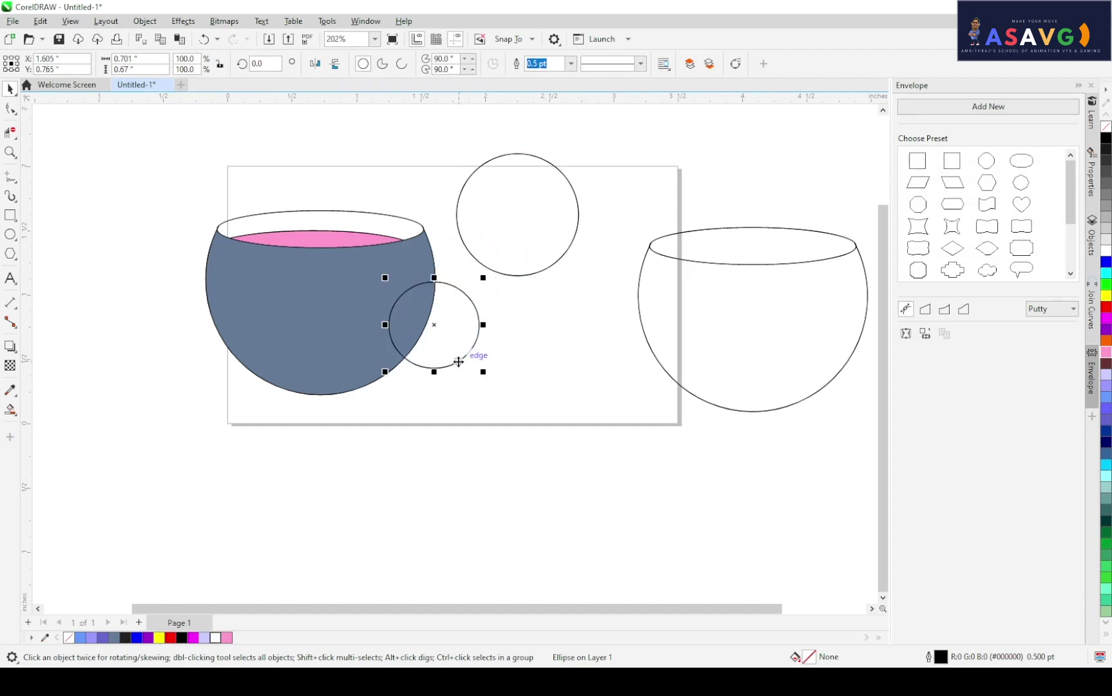
pyautogui.click(531, 273)
pyautogui.hotkey('ctrl', 'z')
pyautogui.click(573, 308)
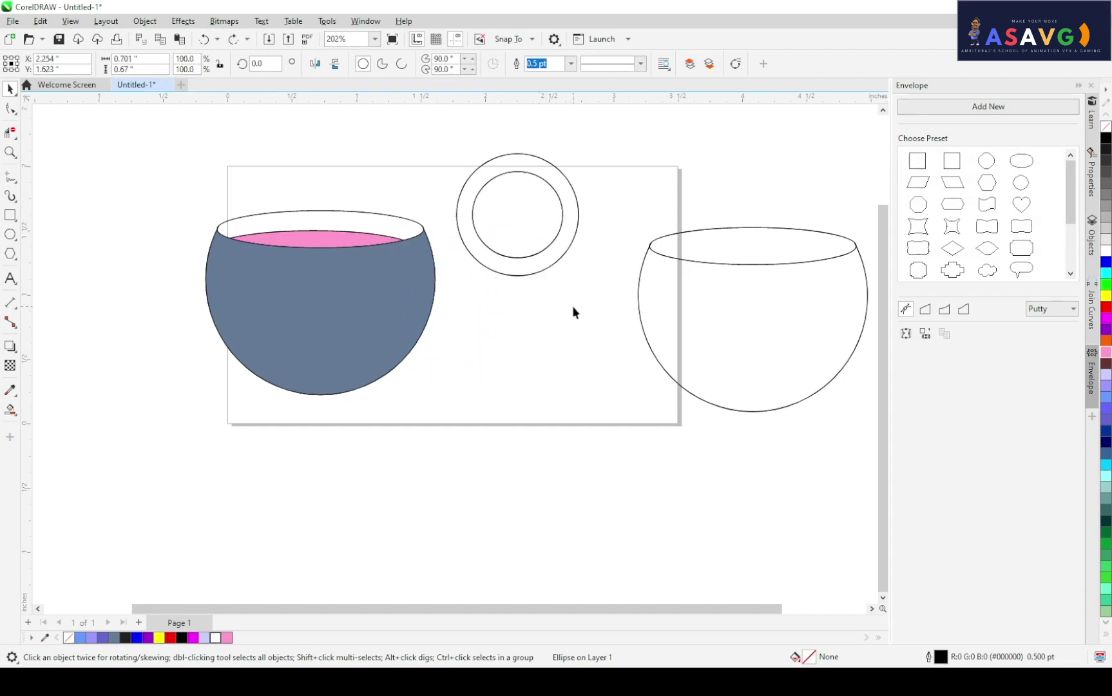
# Group the two concentric circles and place them over the left bowl's right edge at about X 1.584, Y 0.715 inches
pyautogui.click(536, 274)
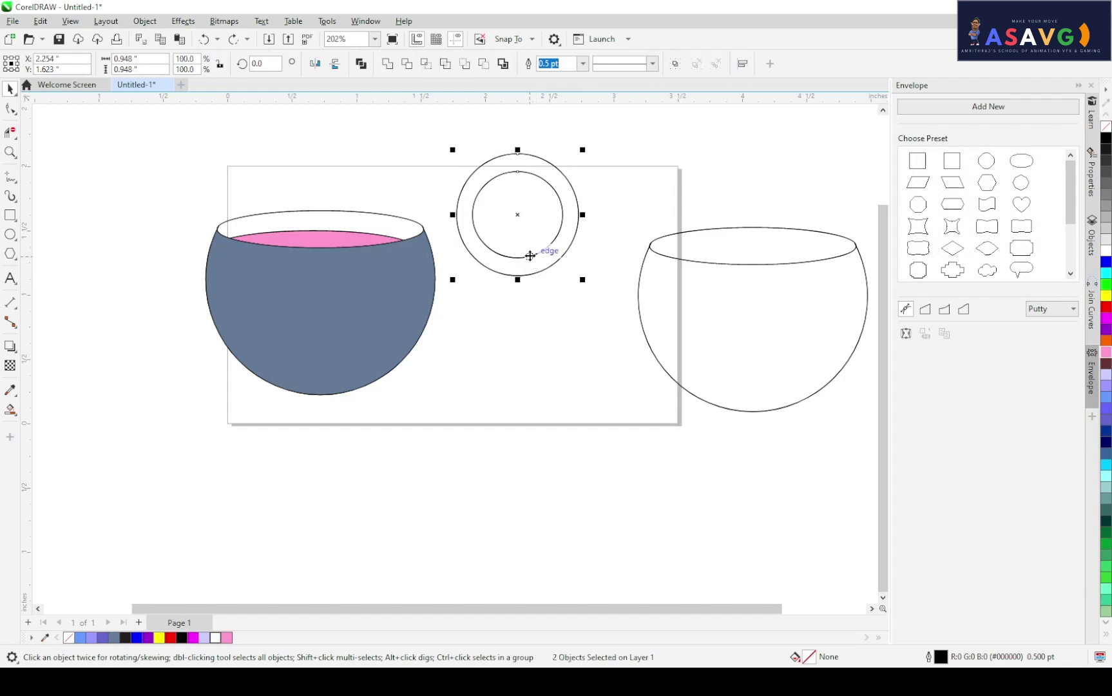
pyautogui.moveTo(442, 125); pyautogui.dragTo(587, 285)
pyautogui.hotkey('ctrl', 'g')
pyautogui.moveTo(495, 252)
pyautogui.mouseDown()
pyautogui.moveTo(451, 374)
pyautogui.moveTo(429, 373)
pyautogui.moveTo(507, 302)
pyautogui.mouseUp()
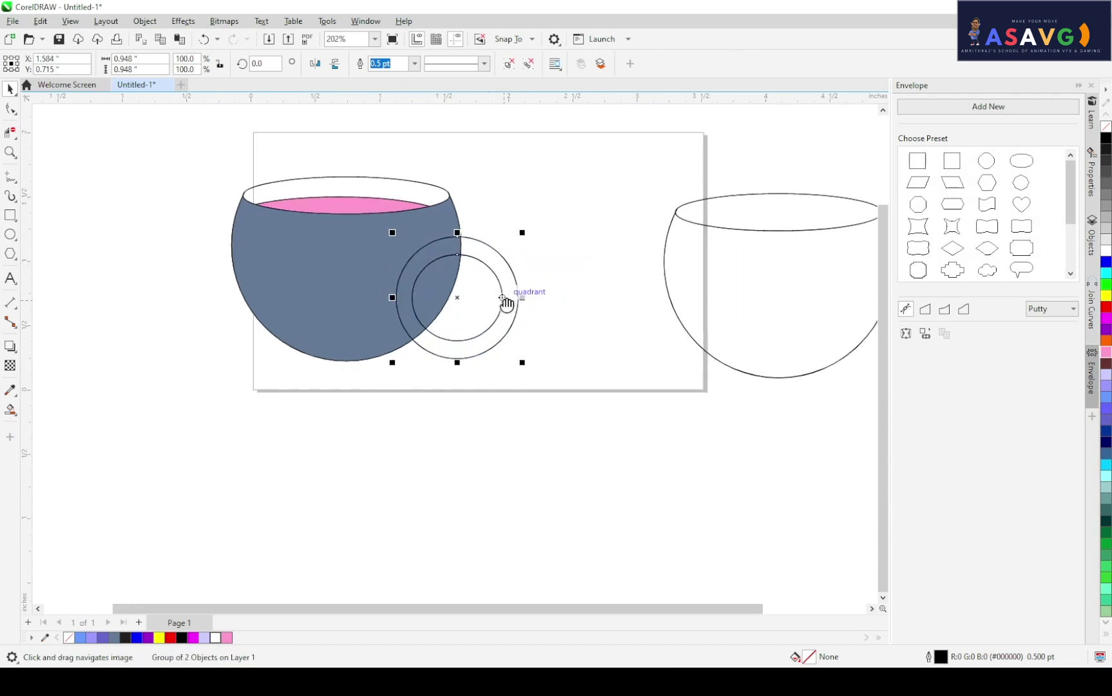
# Skew the circle group horizontally to about 1.013 inches wide and reposition it on the left bowl's edge at about X 1.572, Y 0.722 inches
pyautogui.click(490, 249)
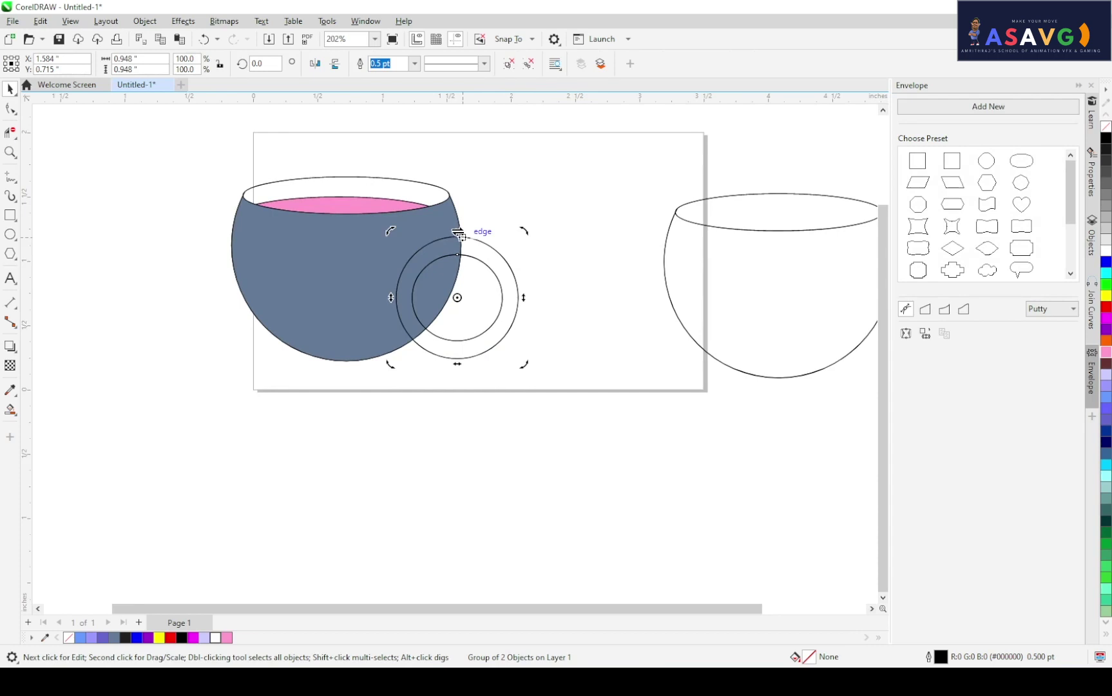
pyautogui.moveTo(458, 233); pyautogui.dragTo(505, 235)
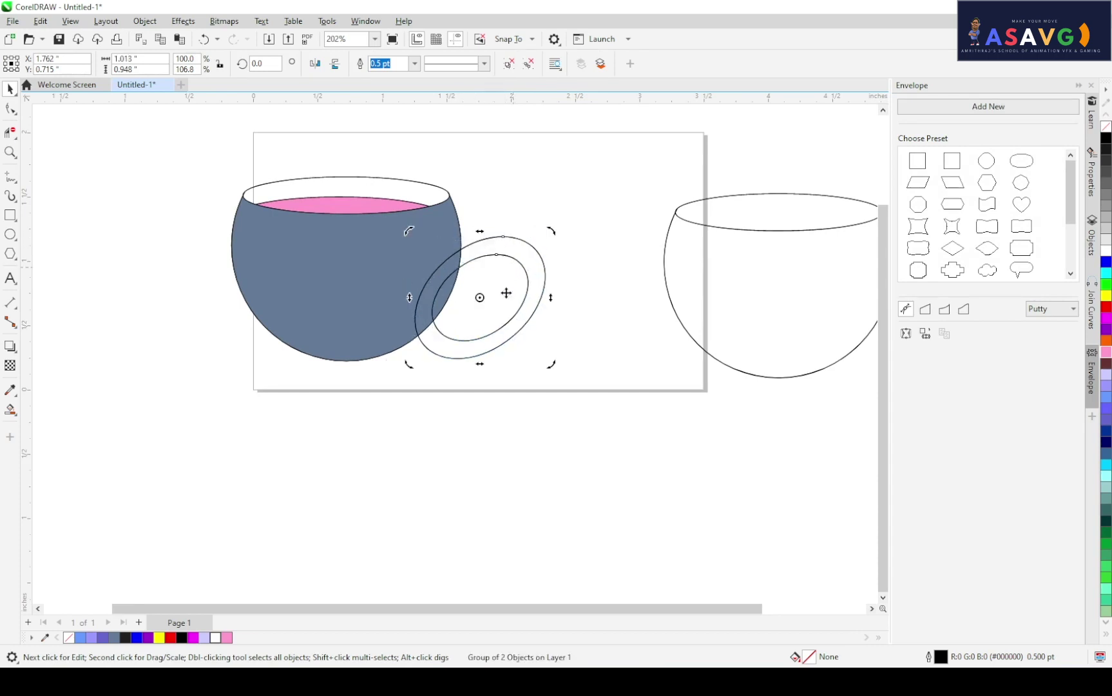
pyautogui.click(473, 330)
pyautogui.moveTo(500, 326); pyautogui.dragTo(474, 325)
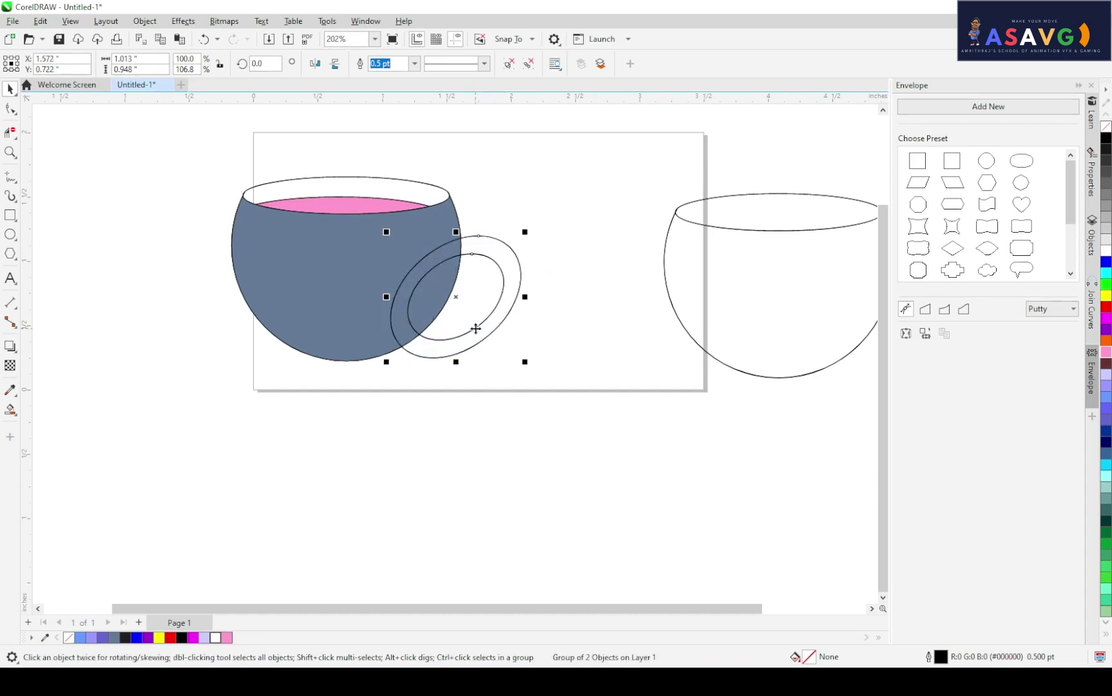
# Delete the virtual segments of both handle curves that lie inside the left bowl, and deselect the handle
pyautogui.scroll(2, 502, 316)
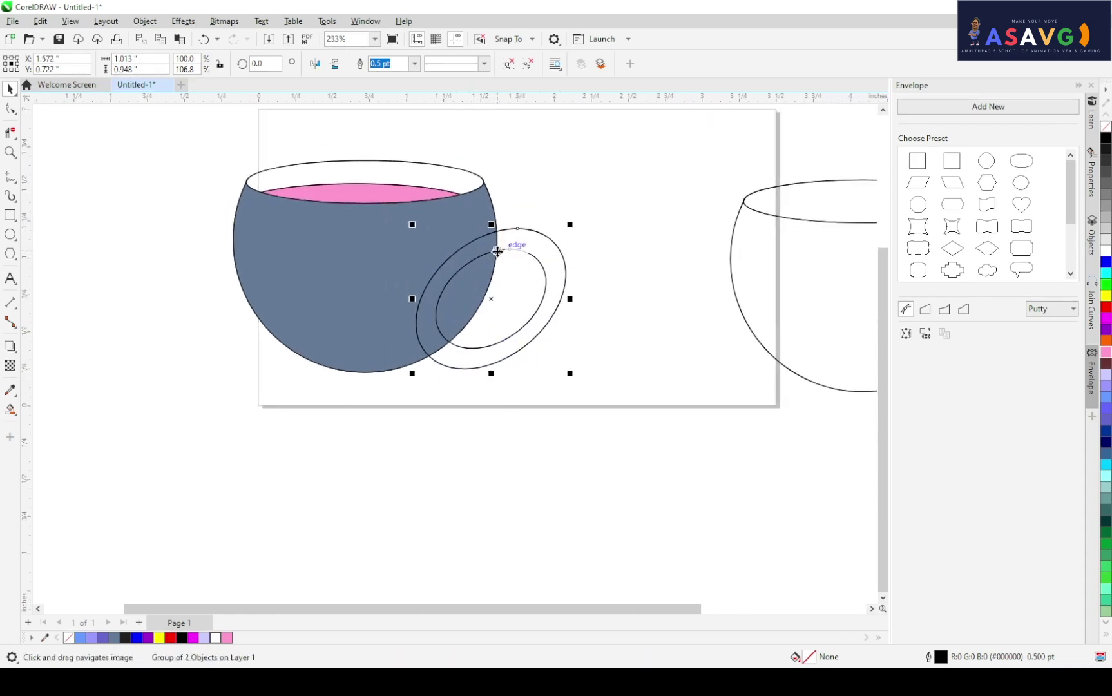
pyautogui.click(8, 135)
pyautogui.click(52, 167)
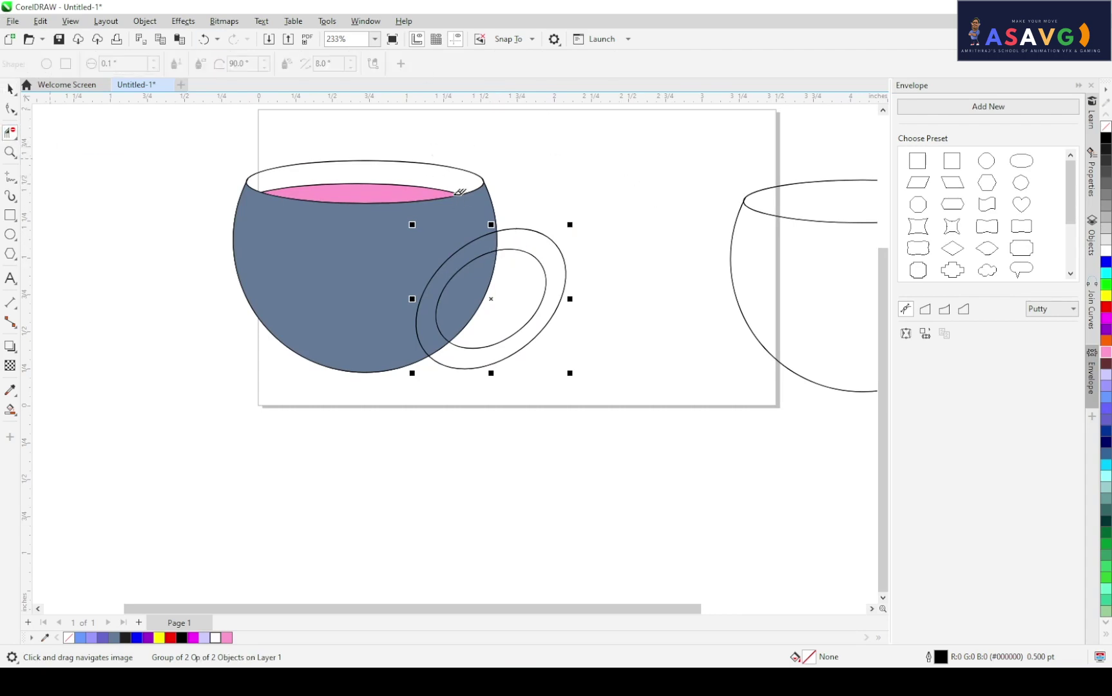
pyautogui.click(475, 235)
pyautogui.click(470, 254)
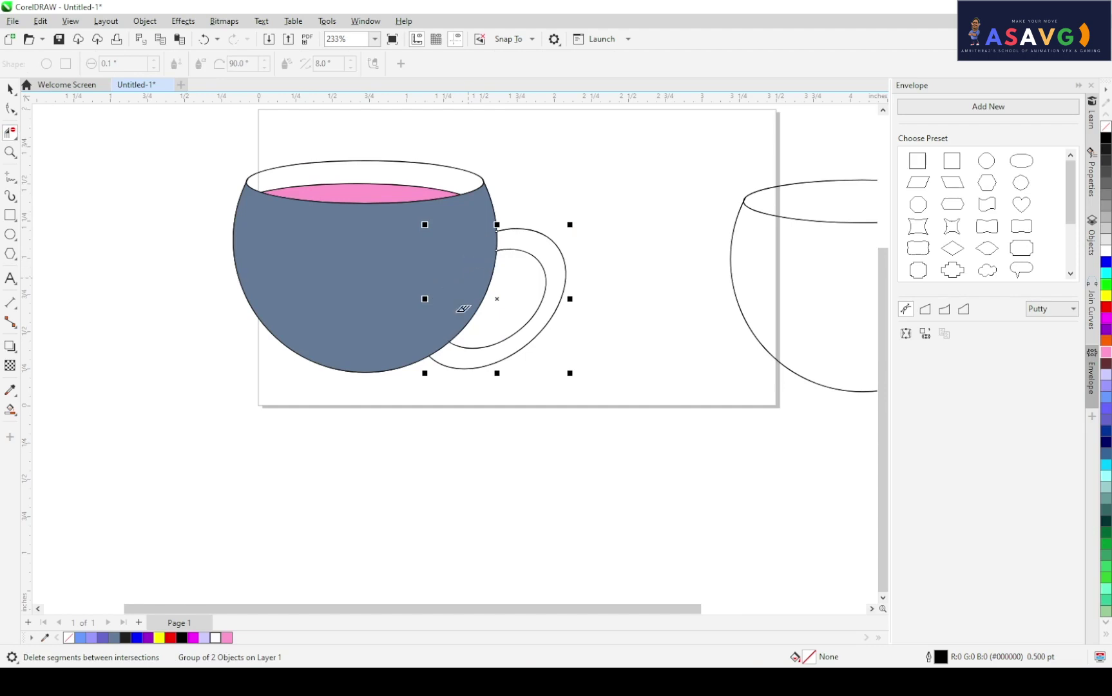
pyautogui.click(9, 89)
pyautogui.click(575, 202)
# Draw an ellipse about 0.798 by 0.706 inches in the empty area to the right of the unfilled bowl
pyautogui.scroll(-1, 575, 202)
pyautogui.moveTo(576, 202)
pyautogui.mouseDown()
pyautogui.moveTo(472, 229)
pyautogui.moveTo(521, 256)
pyautogui.mouseUp()
pyautogui.click(476, 258)
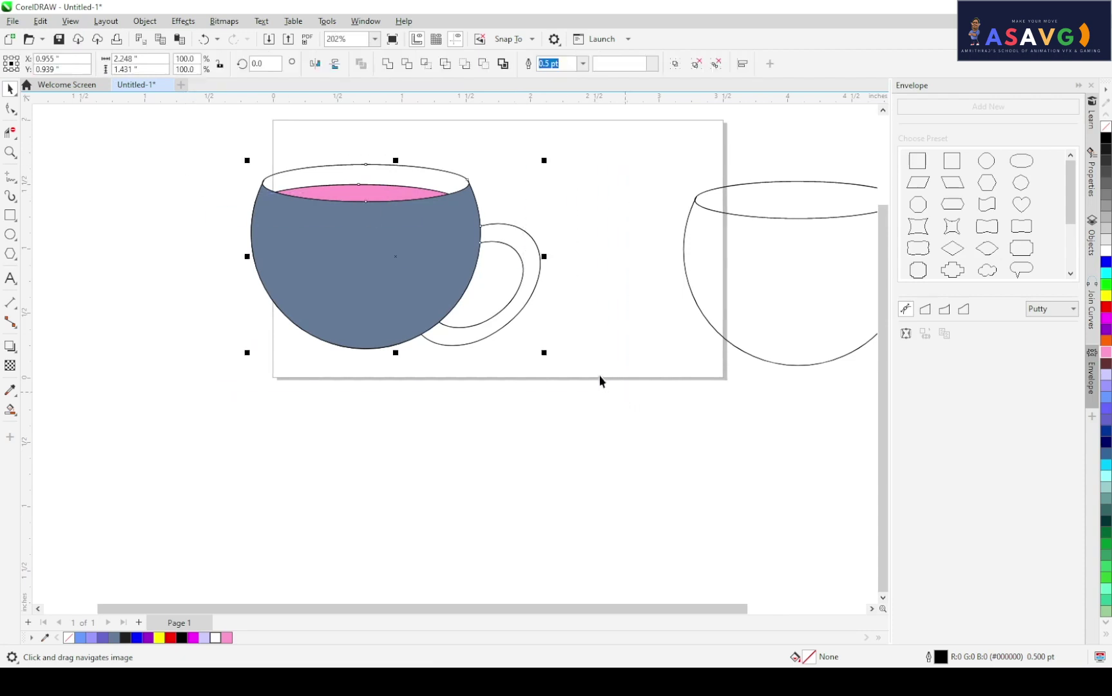
pyautogui.moveTo(583, 330); pyautogui.dragTo(341, 326)
pyautogui.click(446, 299)
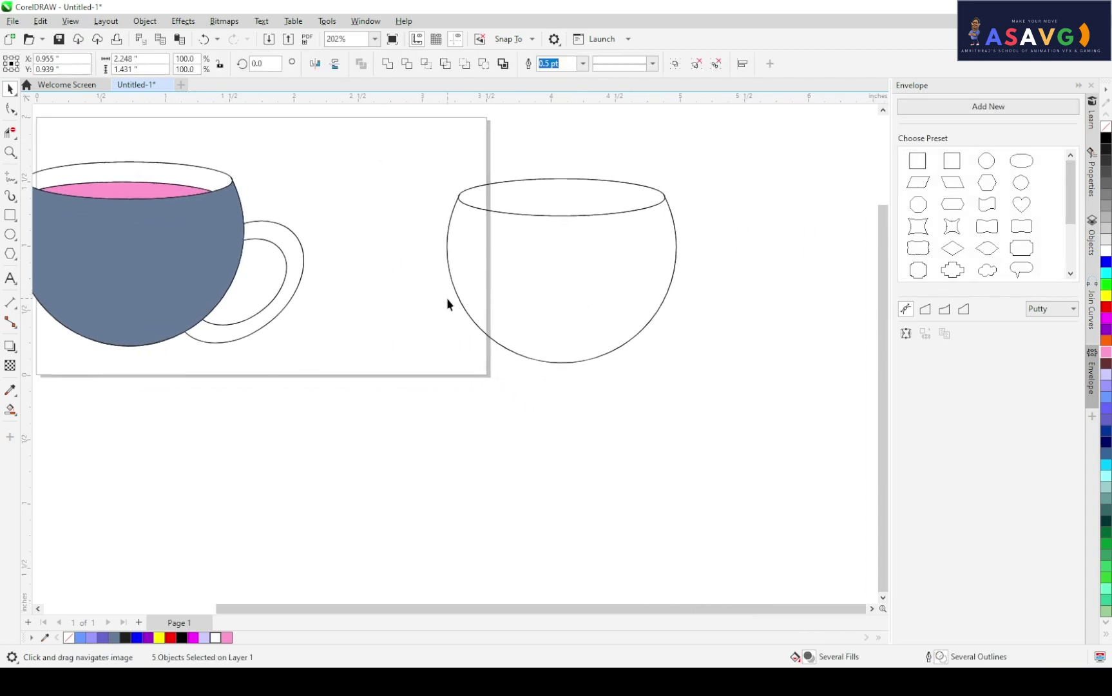
pyautogui.moveTo(544, 294); pyautogui.dragTo(469, 294)
pyautogui.moveTo(578, 233); pyautogui.dragTo(705, 248)
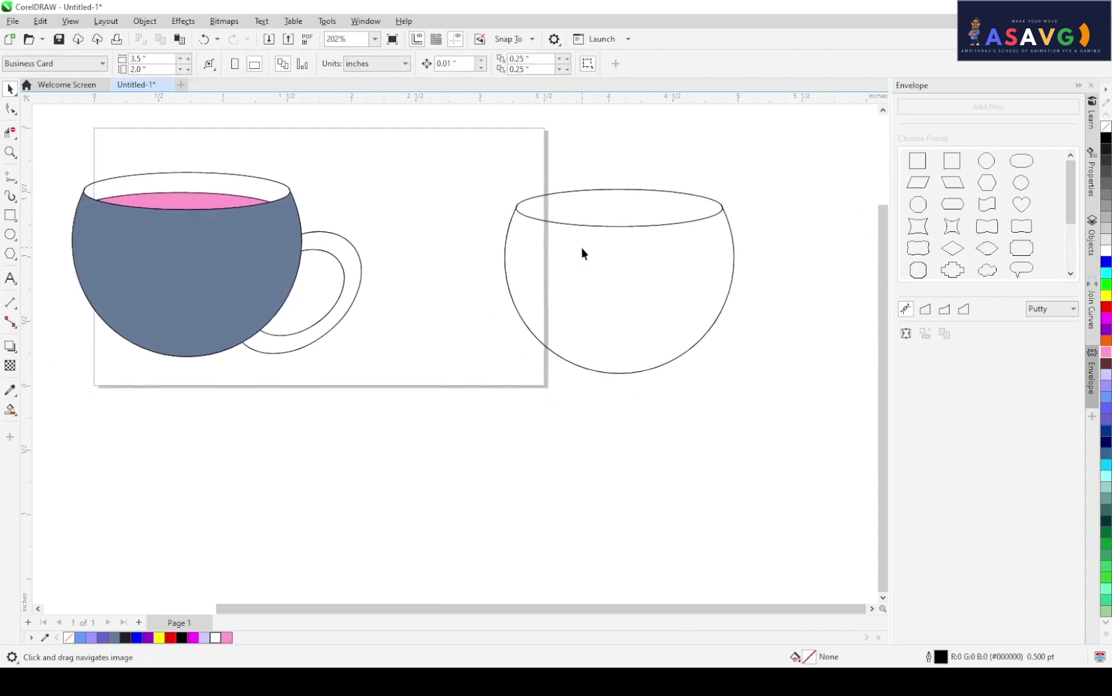
pyautogui.click(13, 238)
pyautogui.click(46, 236)
pyautogui.moveTo(220, 318); pyautogui.dragTo(116, 316)
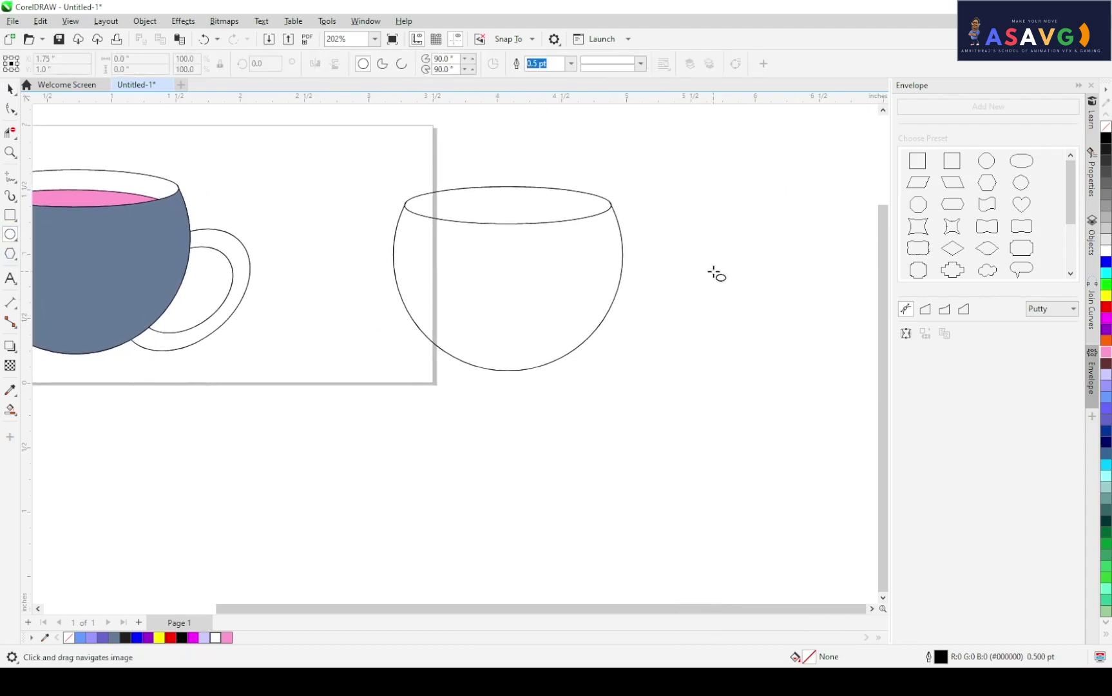
pyautogui.moveTo(708, 251); pyautogui.dragTo(811, 343)
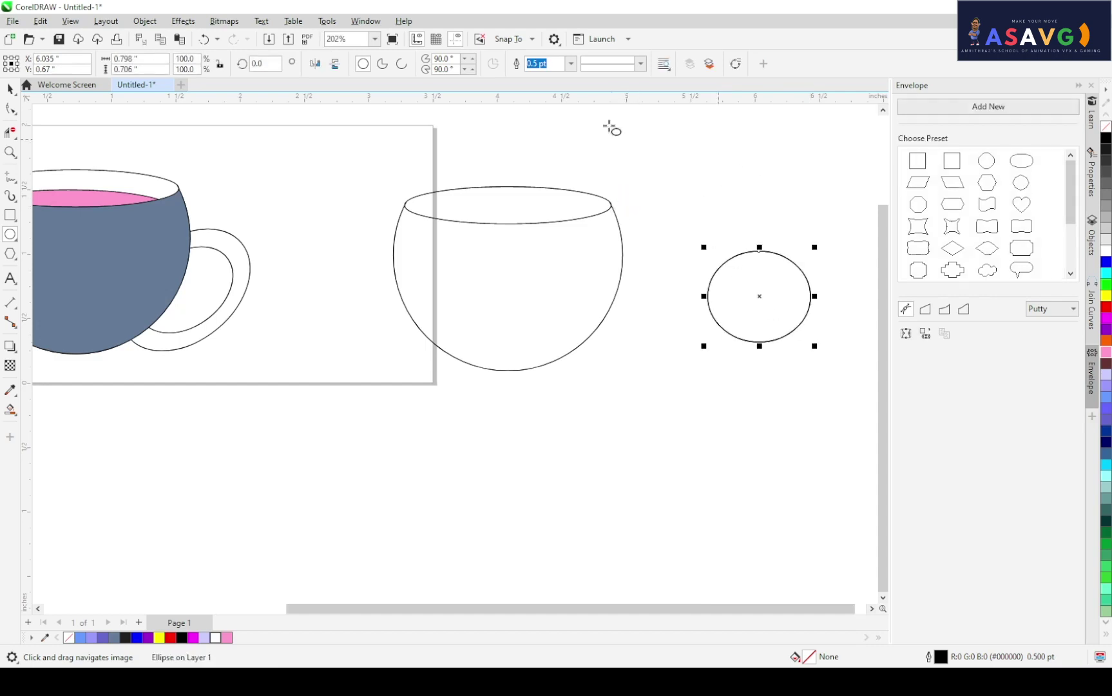
# Add an enlarged concentric copy of the new ellipse, about 1.077 by 0.984 inches, and deselect it
pyautogui.press('space')
pyautogui.moveTo(818, 351); pyautogui.dragTo(837, 368)
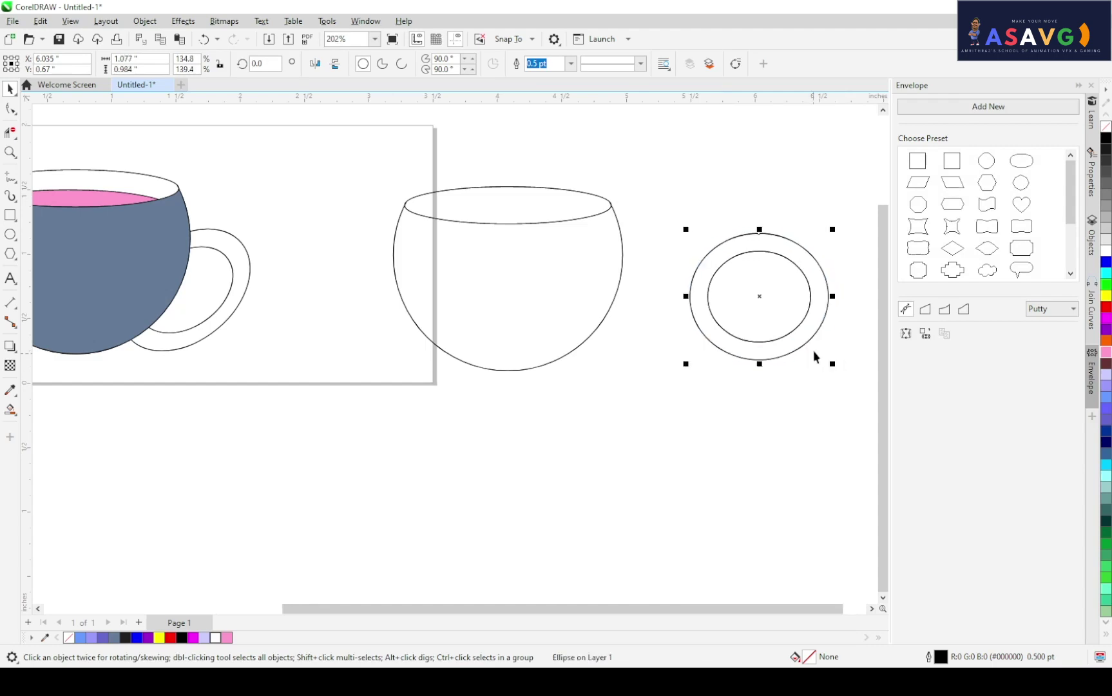
pyautogui.click(716, 197)
# Group the two new ellipses and place them over the unfilled bowl's right edge at about X 4.941, Y 0.523 inches
pyautogui.moveTo(683, 193); pyautogui.dragTo(869, 435)
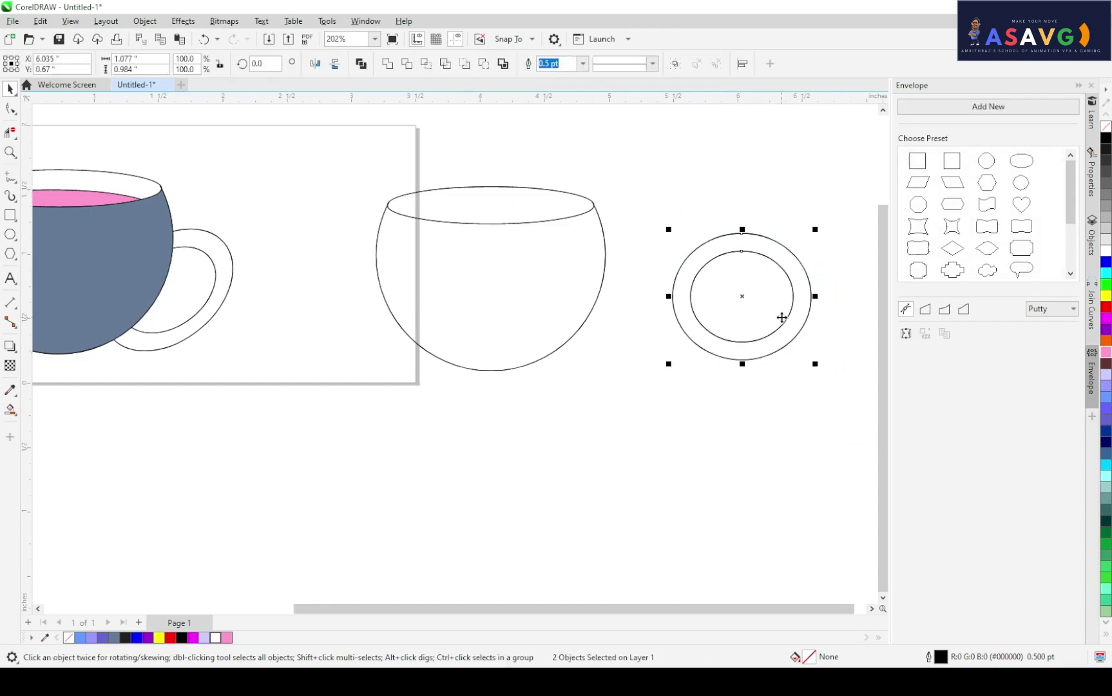
pyautogui.hotkey('ctrl', 'g')
pyautogui.moveTo(741, 295); pyautogui.dragTo(601, 315)
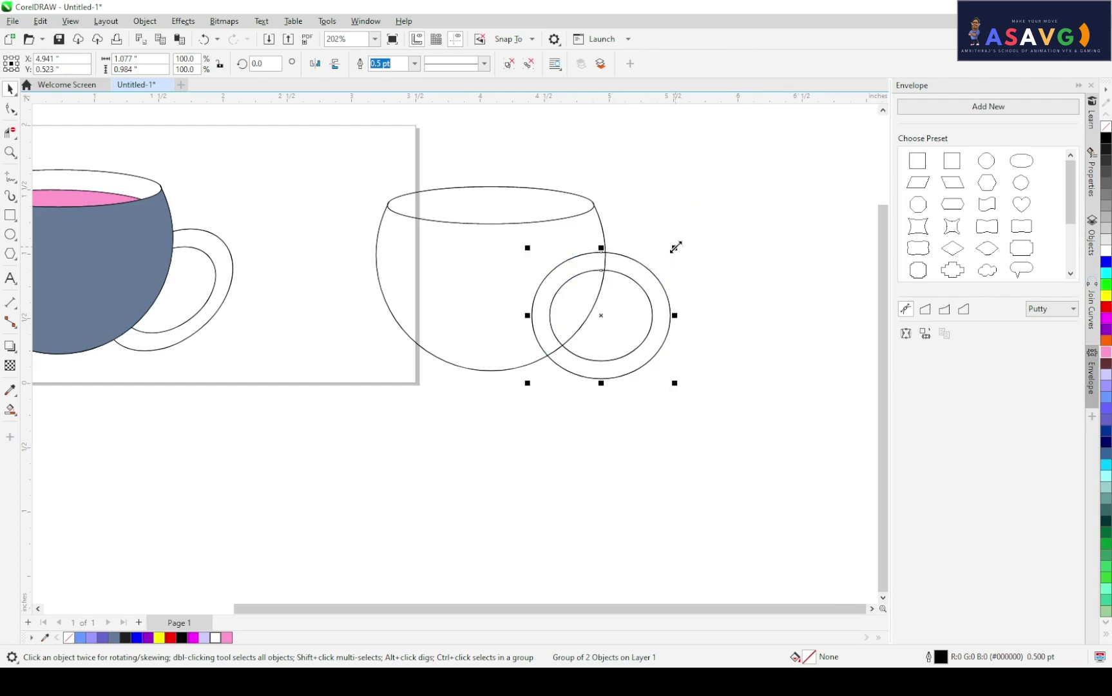
# Skew the ellipse group to about 1.193 inches wide and reposition it on the unfilled bowl's edge at about X 4.897, Y 0.61 inches
pyautogui.click(594, 277)
pyautogui.moveTo(602, 248)
pyautogui.mouseDown()
pyautogui.moveTo(671, 251)
pyautogui.moveTo(643, 273)
pyautogui.moveTo(612, 268)
pyautogui.mouseUp()
pyautogui.hotkey('ctrl', 'z')
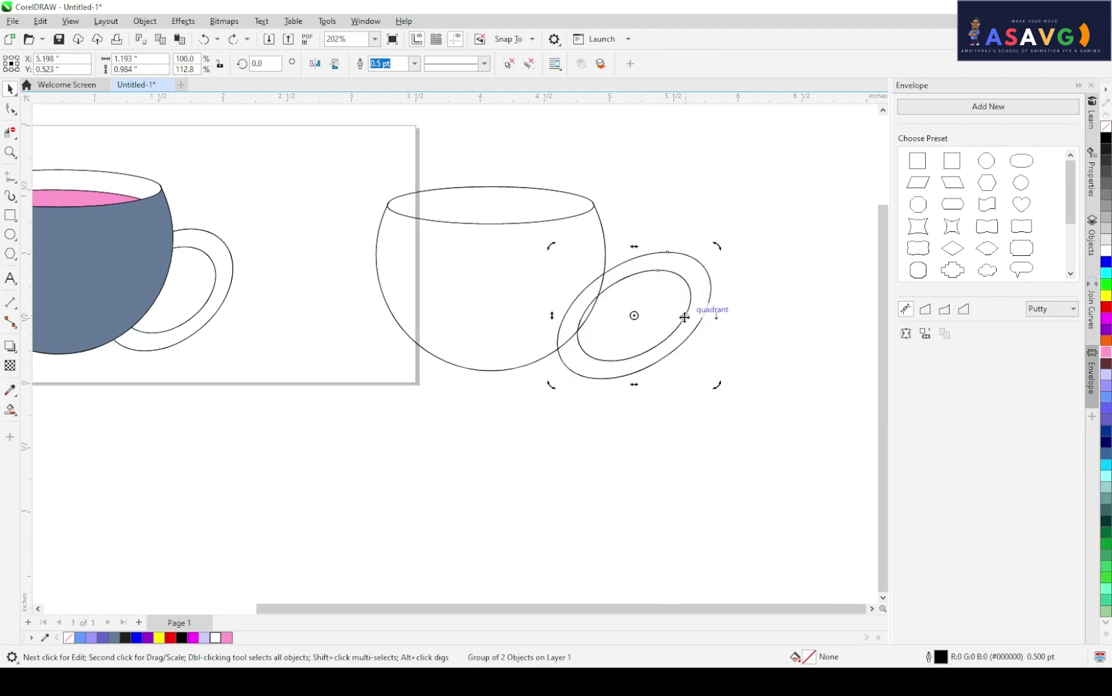
pyautogui.click(685, 319)
pyautogui.moveTo(655, 348); pyautogui.dragTo(615, 338)
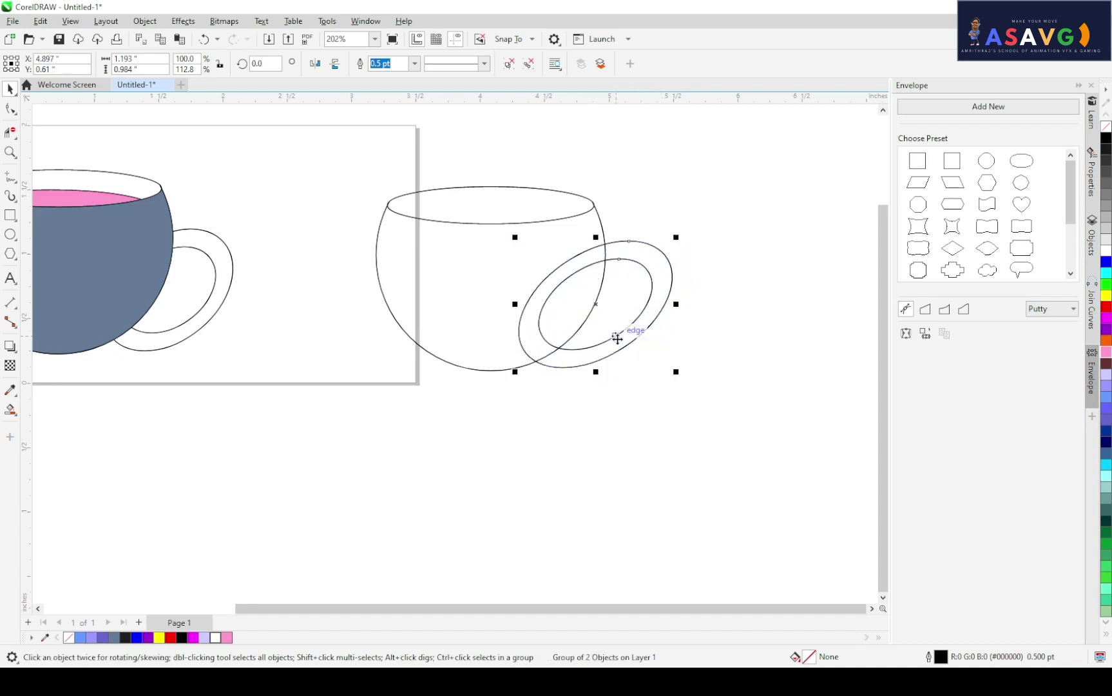
# Delete the virtual segments of both handle curves that lie inside the unfilled bowl
pyautogui.click(16, 135)
pyautogui.click(643, 276)
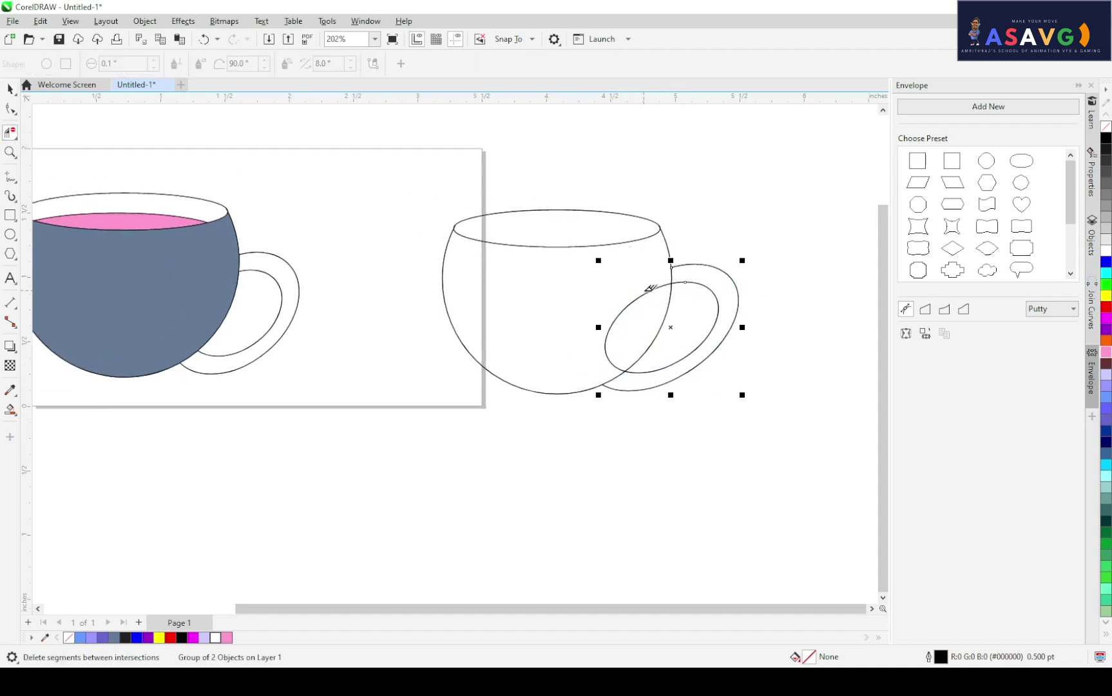
pyautogui.click(636, 296)
pyautogui.scroll(-1, 680, 329)
pyautogui.moveTo(538, 345); pyautogui.dragTo(606, 350)
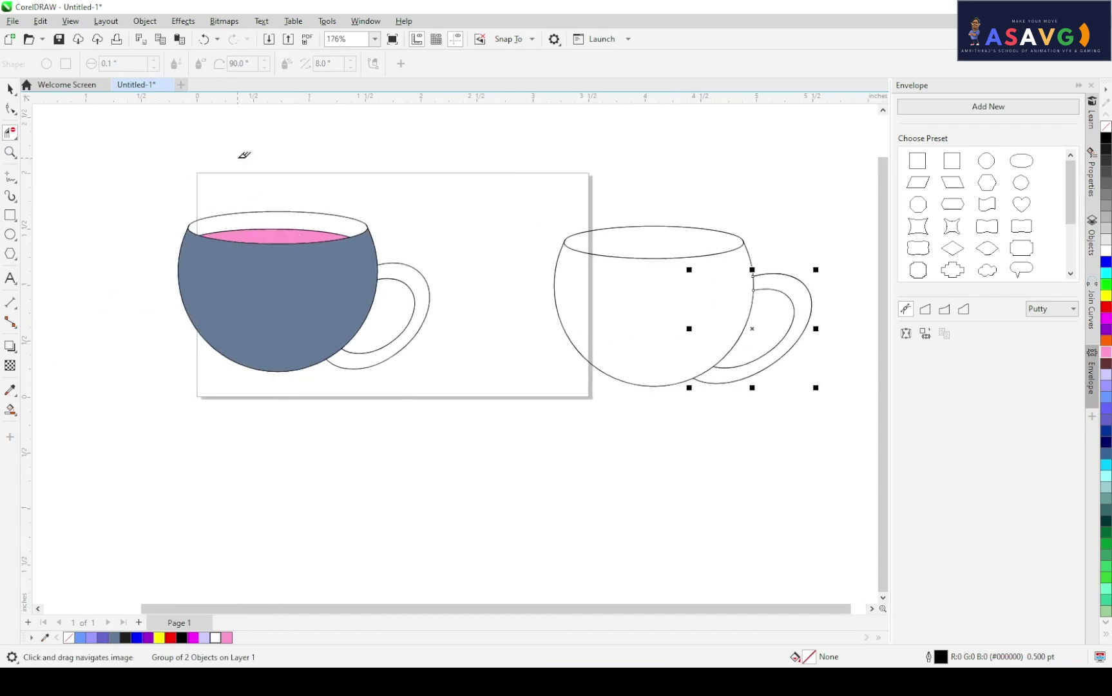
# Use Smart Fill to colour the left cup's handle slate blue with a 0.5 pt outline, undoing the stray extra fill
pyautogui.click(9, 88)
pyautogui.click(442, 326)
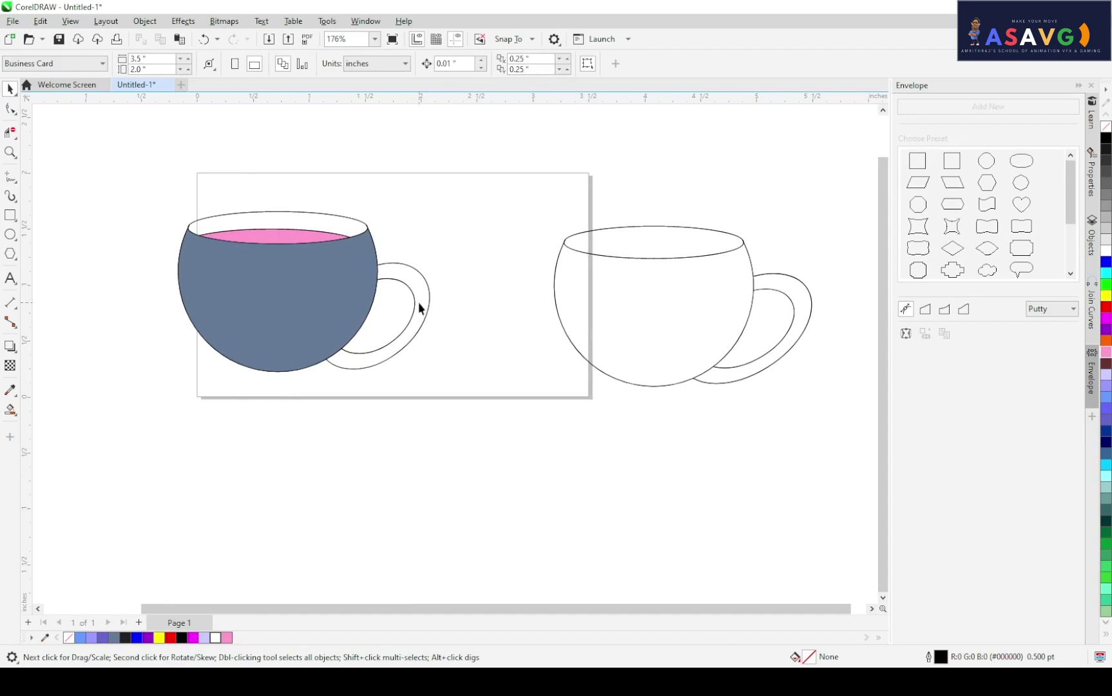
pyautogui.click(420, 306)
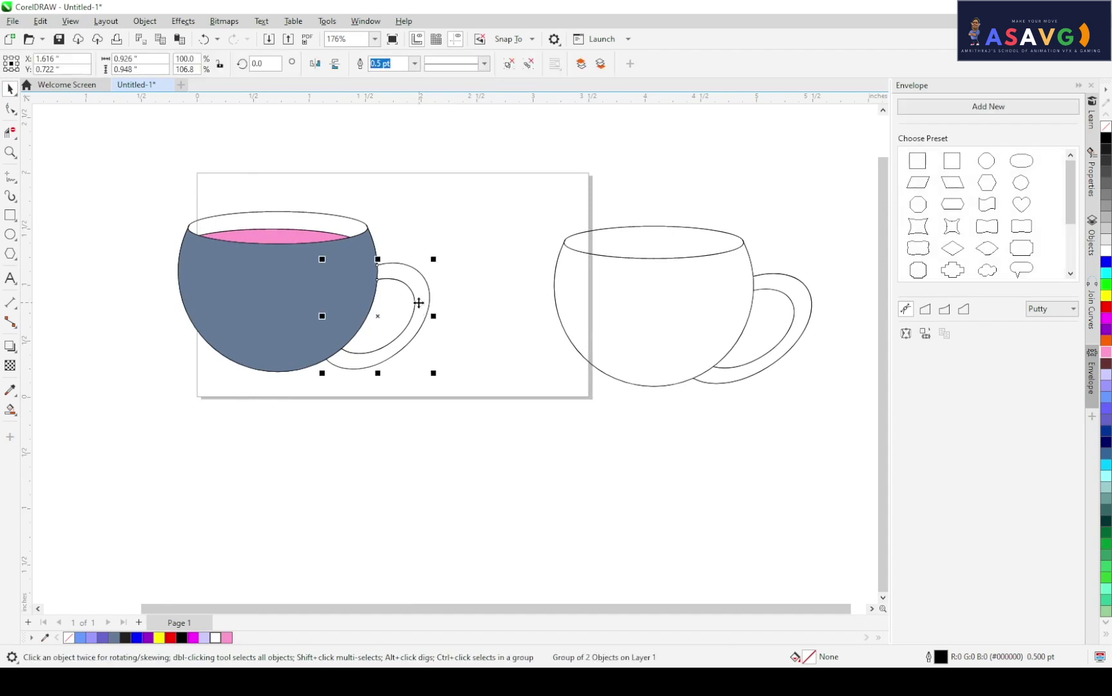
pyautogui.click(10, 410)
pyautogui.click(426, 287)
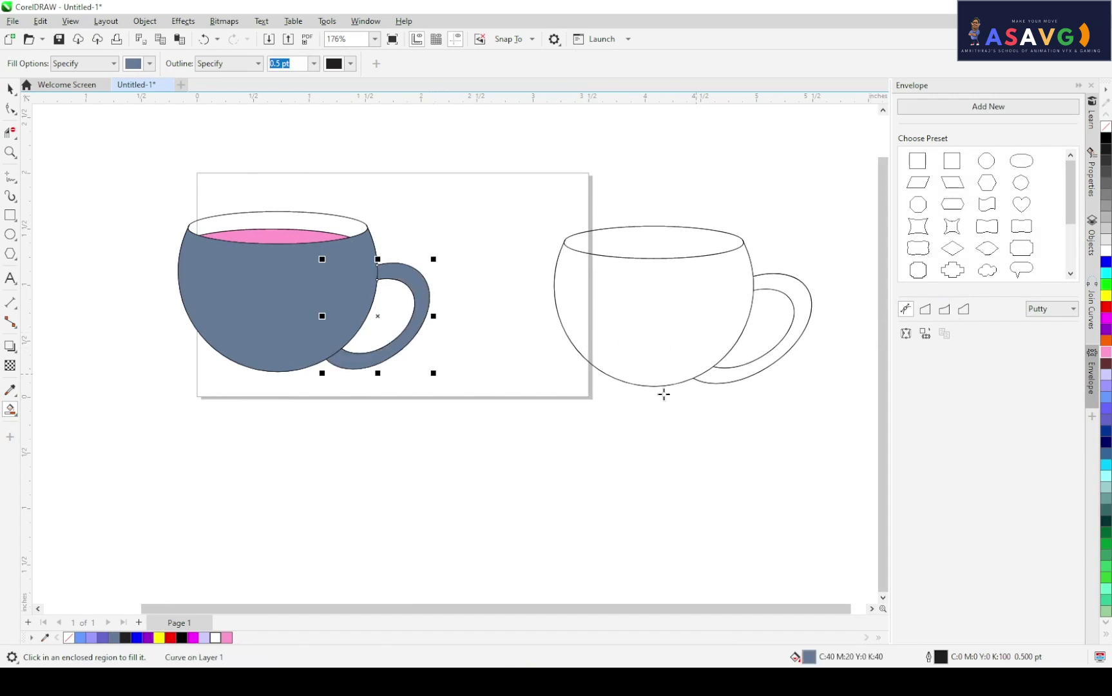
pyautogui.click(400, 525)
pyautogui.hotkey('ctrl', 'z')
pyautogui.click(9, 88)
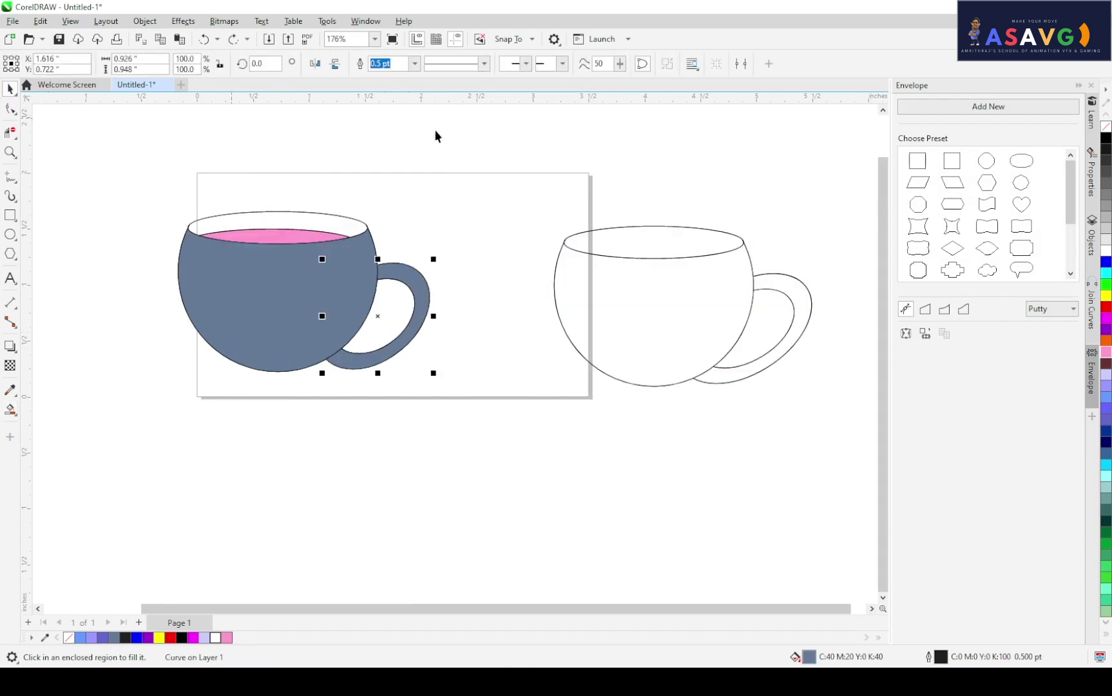
# Move the whole unfilled cup closer to the coloured cup, and undo the stray change to the coloured cup's body
pyautogui.click(476, 233)
pyautogui.scroll(-2, 482, 242)
pyautogui.moveTo(495, 265); pyautogui.dragTo(375, 257)
pyautogui.moveTo(410, 209); pyautogui.dragTo(668, 370)
pyautogui.moveTo(631, 362); pyautogui.dragTo(568, 370)
pyautogui.moveTo(473, 334); pyautogui.dragTo(355, 355)
pyautogui.hscroll(-3, 254, 303)
pyautogui.click(309, 320)
pyautogui.hotkey('ctrl', 'z')
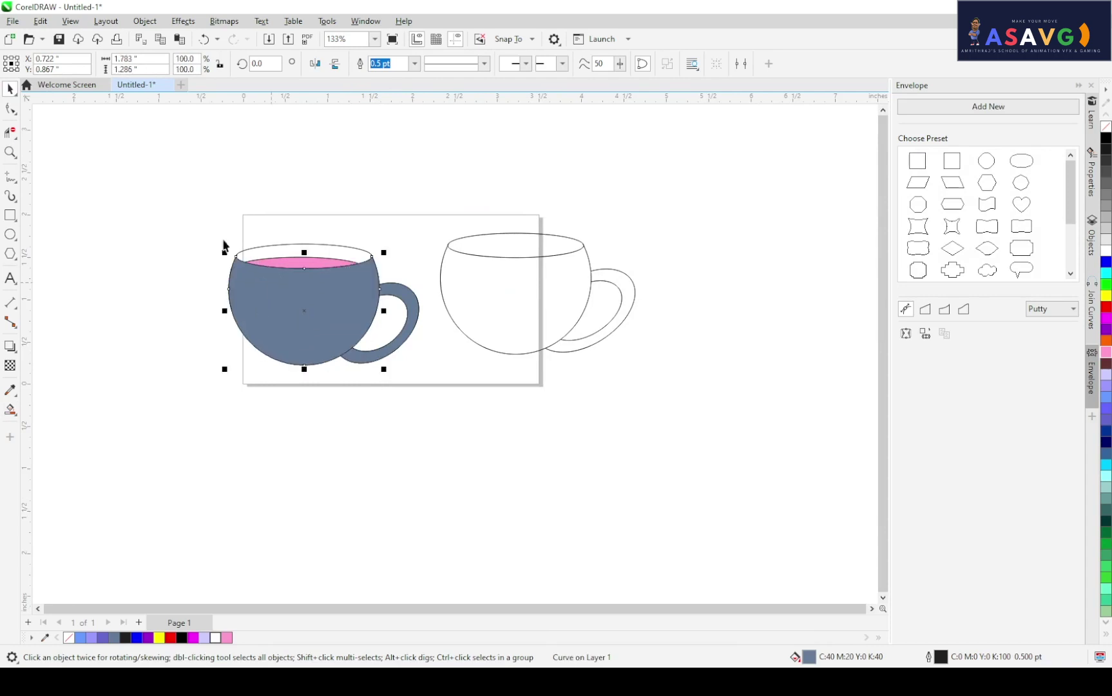
# Scale the whole coloured cup to about 1.348 × 1.025 inches, group its parts, and move it to about X 0.994, Y 1.308 inches
pyautogui.moveTo(209, 226); pyautogui.dragTo(349, 315)
pyautogui.moveTo(412, 372); pyautogui.dragTo(387, 351)
pyautogui.hotkey('ctrl', 'g')
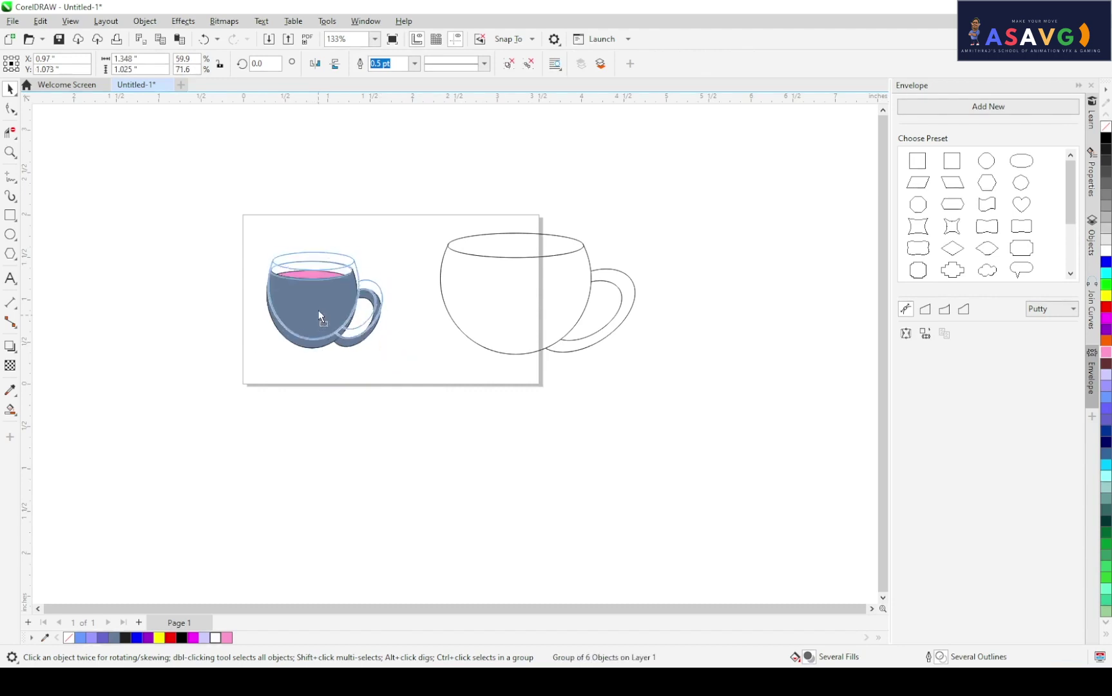
pyautogui.moveTo(318, 309); pyautogui.dragTo(322, 280)
pyautogui.scroll(1, 337, 327)
pyautogui.moveTo(337, 324); pyautogui.dragTo(347, 366)
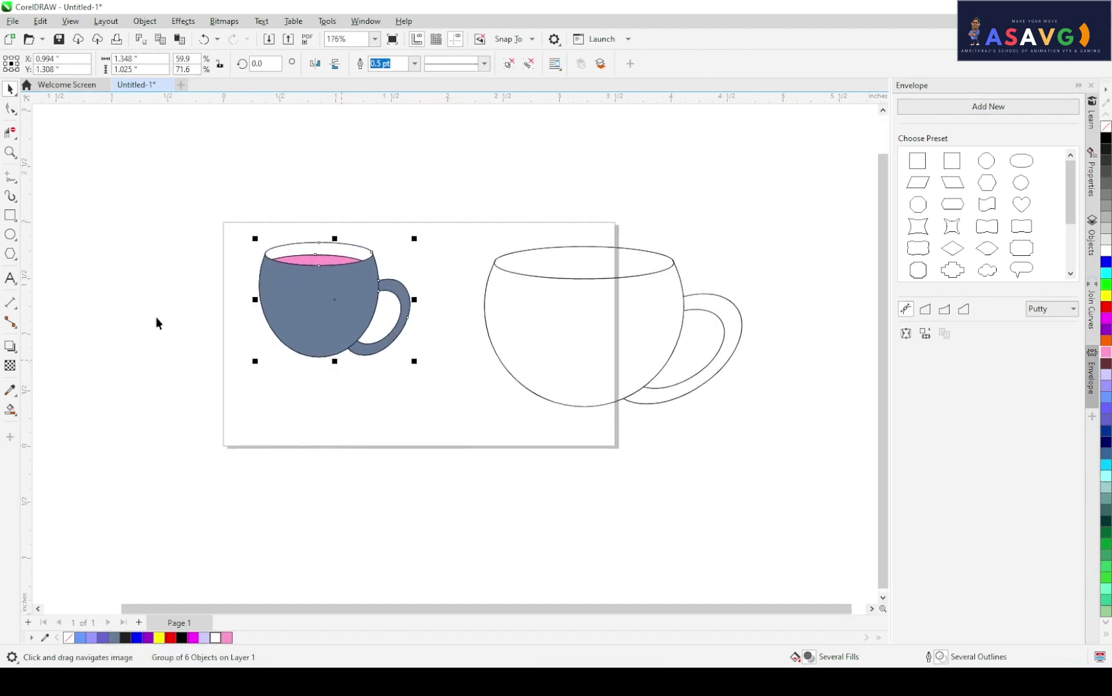
# Draw a flat ellipse about 1.149 × 0.184 inches just below the coloured cup and fill it black as a shadow
pyautogui.click(14, 238)
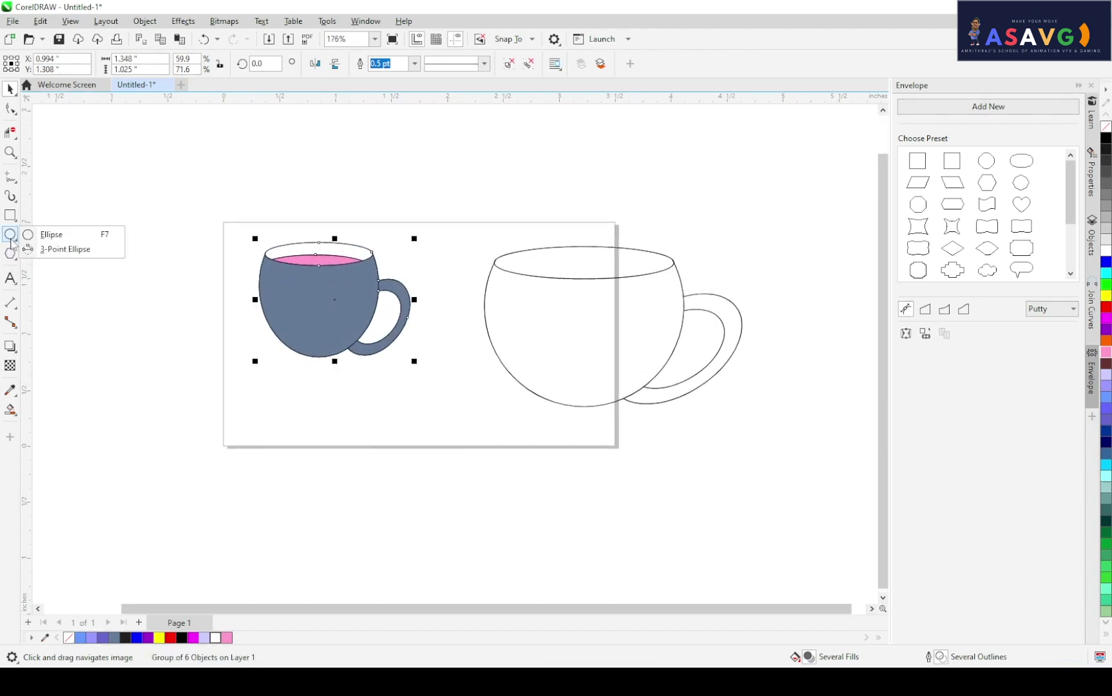
pyautogui.click(48, 235)
pyautogui.moveTo(267, 353); pyautogui.dragTo(404, 380)
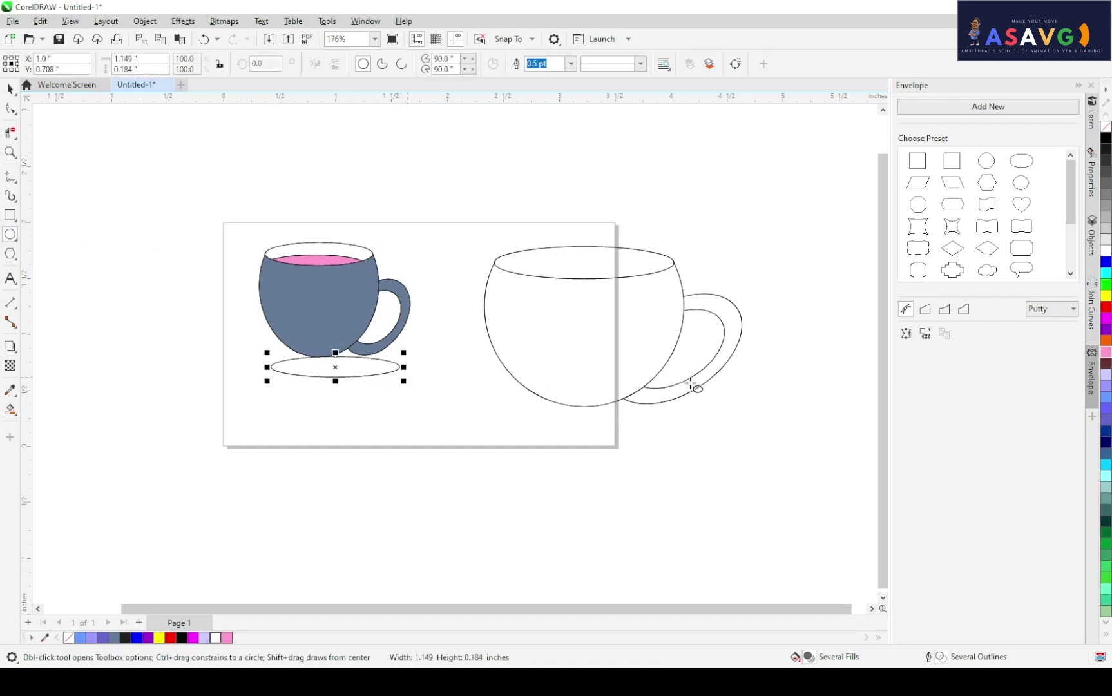
pyautogui.click(1105, 138)
pyautogui.press('space')
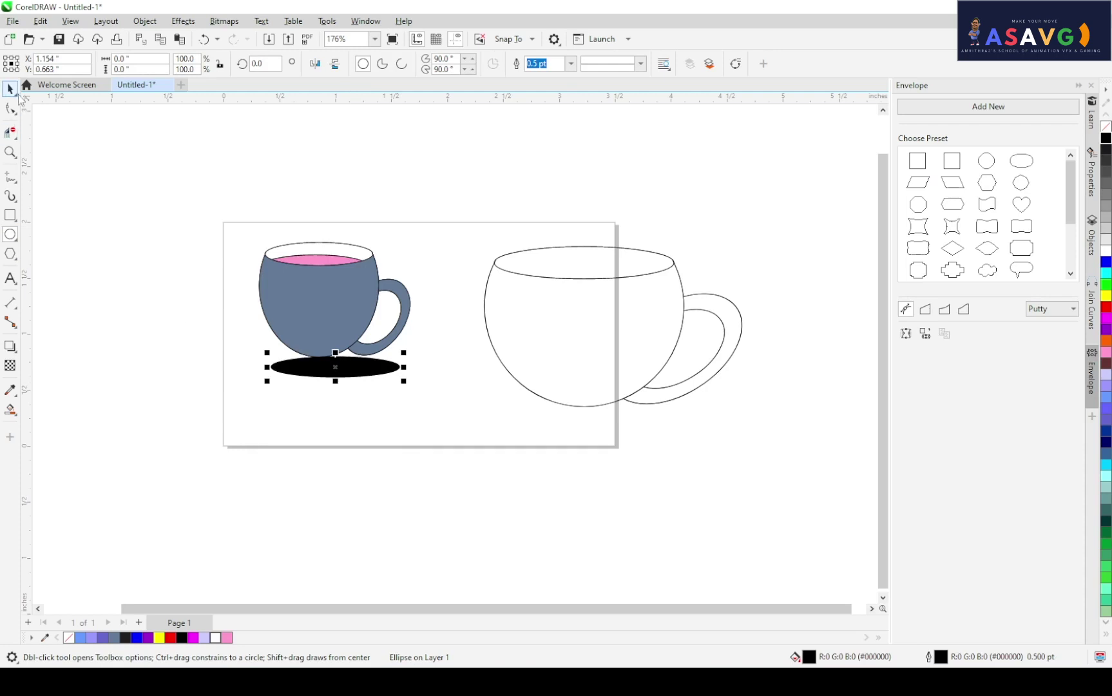
# Place the black ellipse behind the cup's base at about X 0.836, Y 0.796 inches and enlarge it to about 1.395 × 0.223 inches
pyautogui.moveTo(335, 366); pyautogui.dragTo(317, 359)
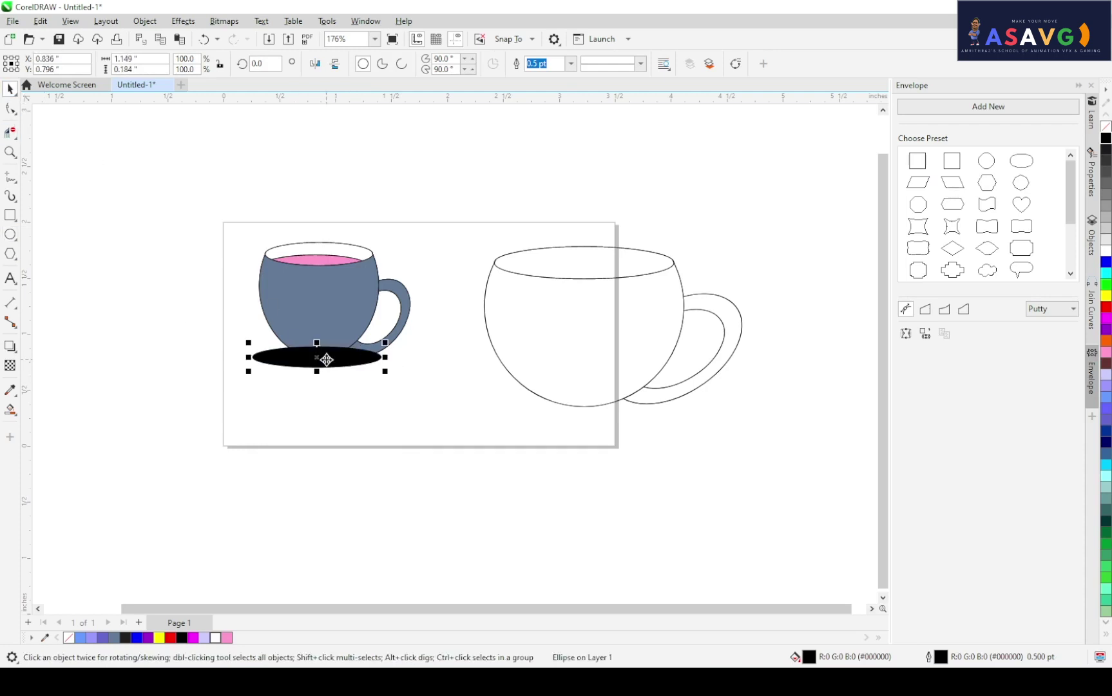
pyautogui.hotkey('shift', 'pagedown')
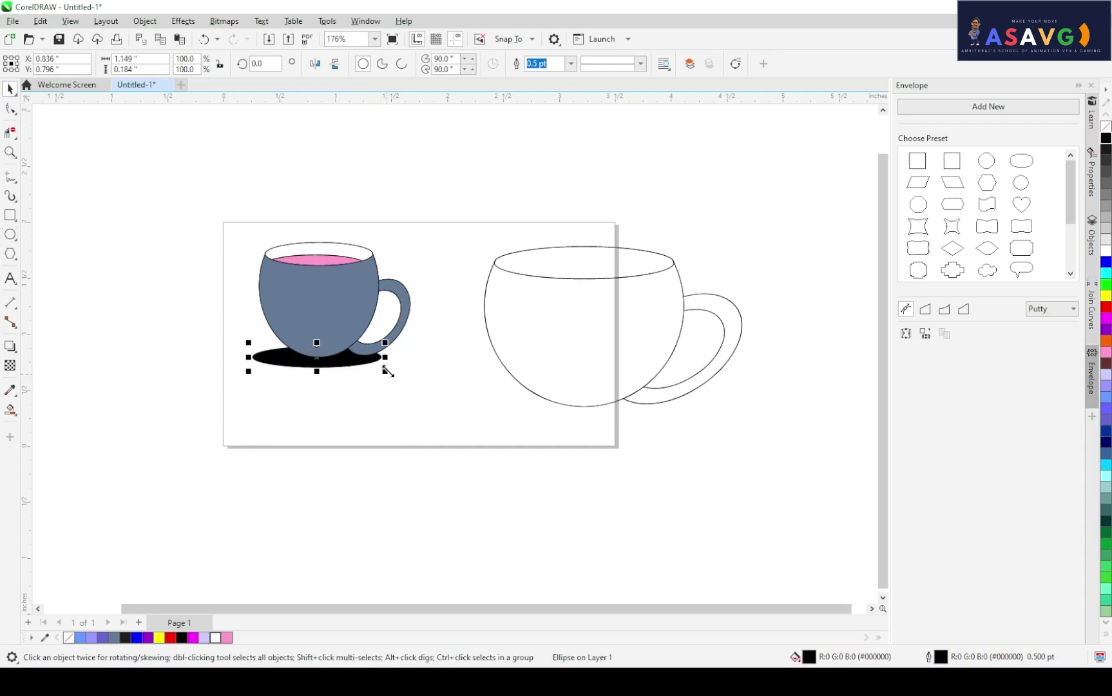
pyautogui.moveTo(387, 370); pyautogui.dragTo(400, 375)
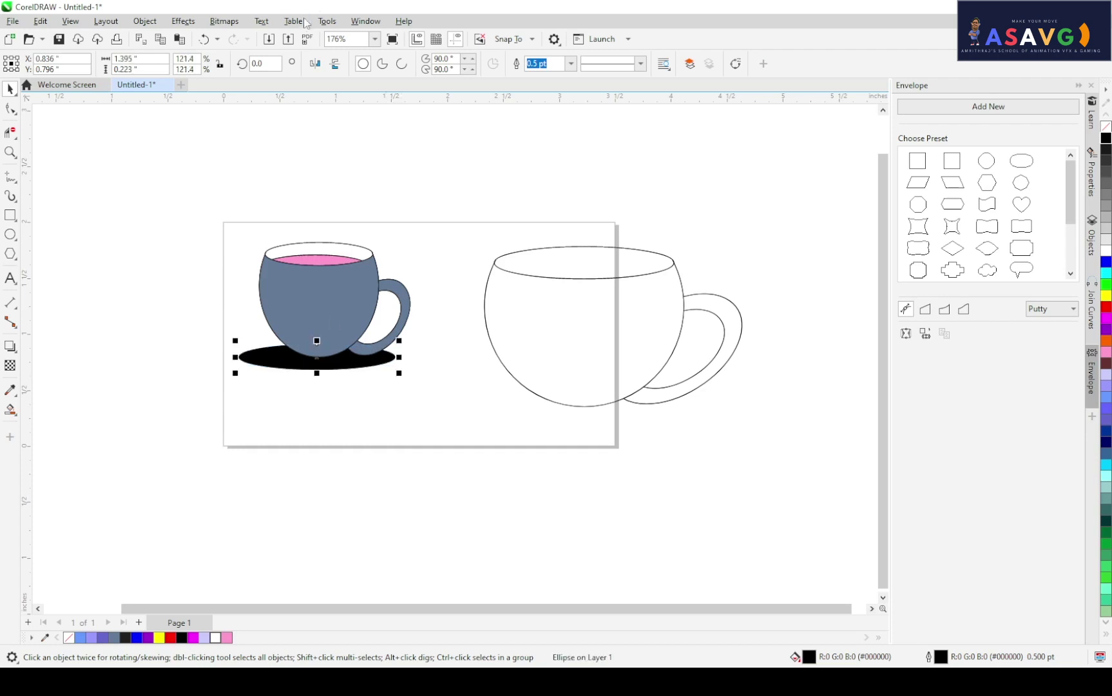
# Apply a Gaussian Blur with a radius of about 33.8 pixels to the black shadow ellipse
pyautogui.click(183, 20)
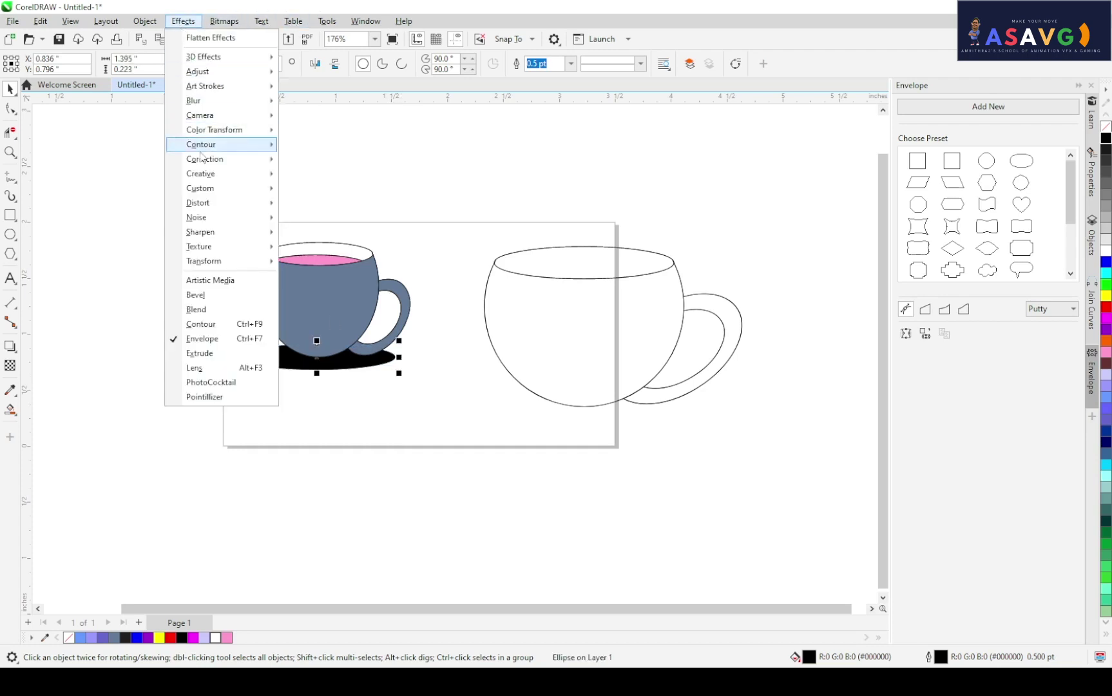
pyautogui.moveTo(216, 102)
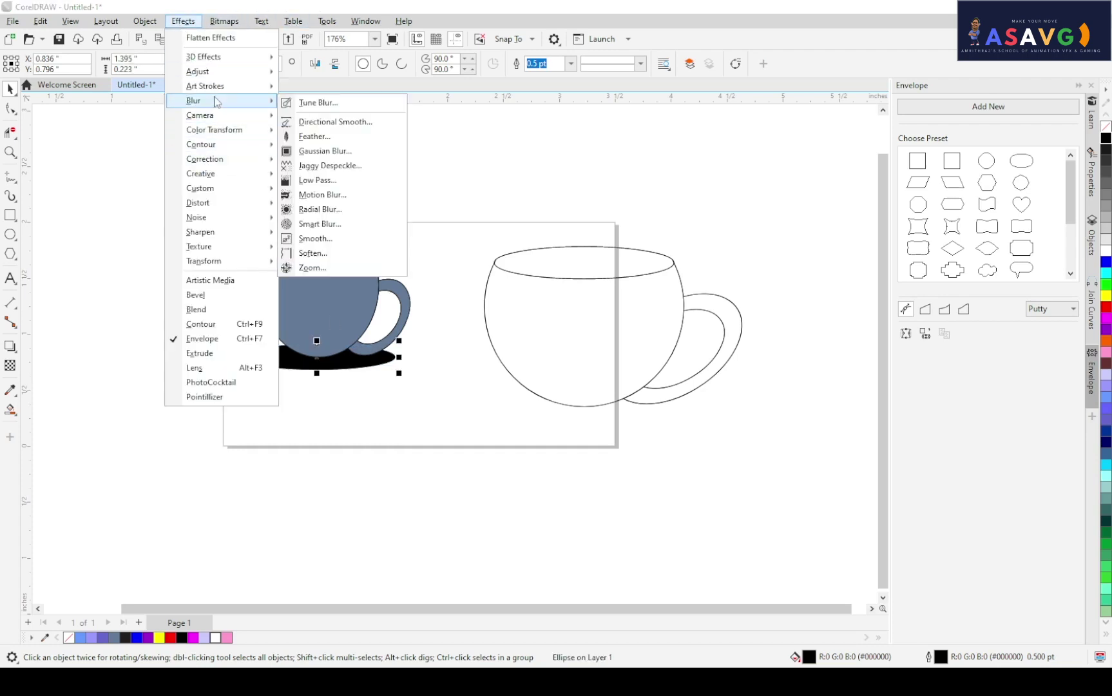
pyautogui.click(346, 152)
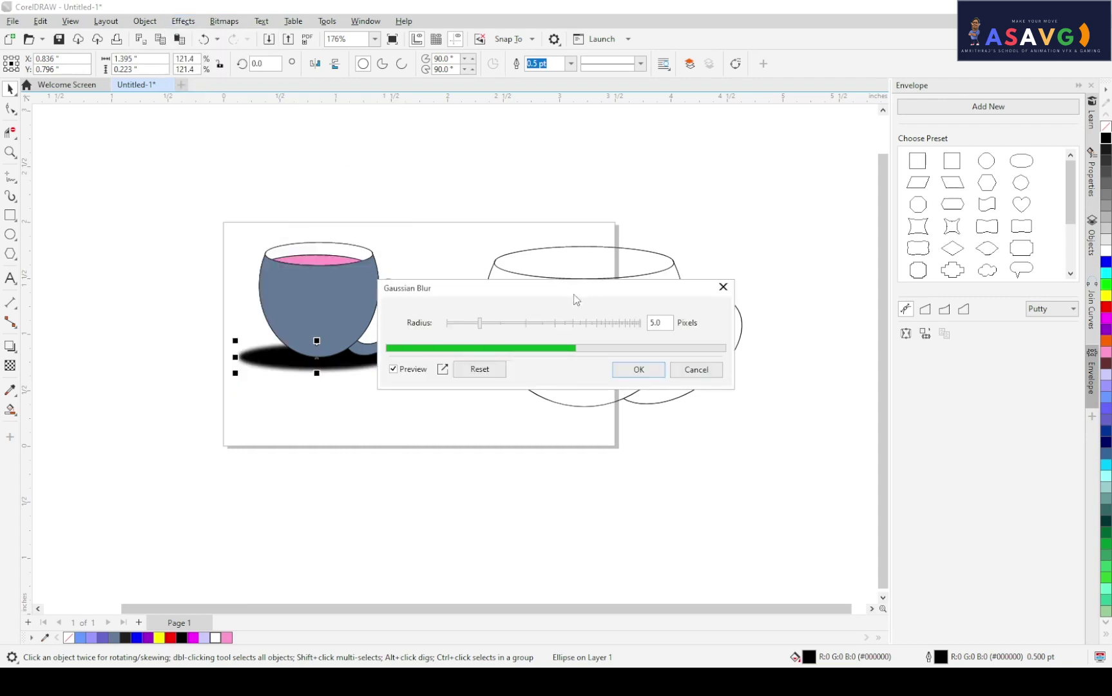
pyautogui.moveTo(508, 296); pyautogui.dragTo(718, 292)
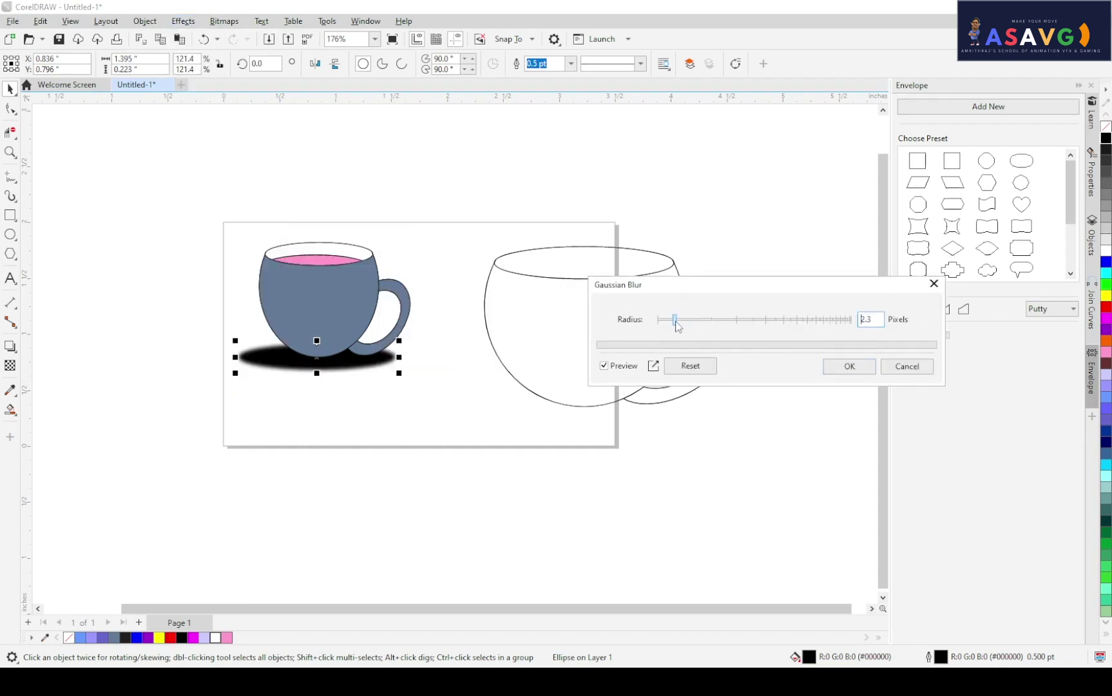
pyautogui.moveTo(676, 327); pyautogui.dragTo(761, 325)
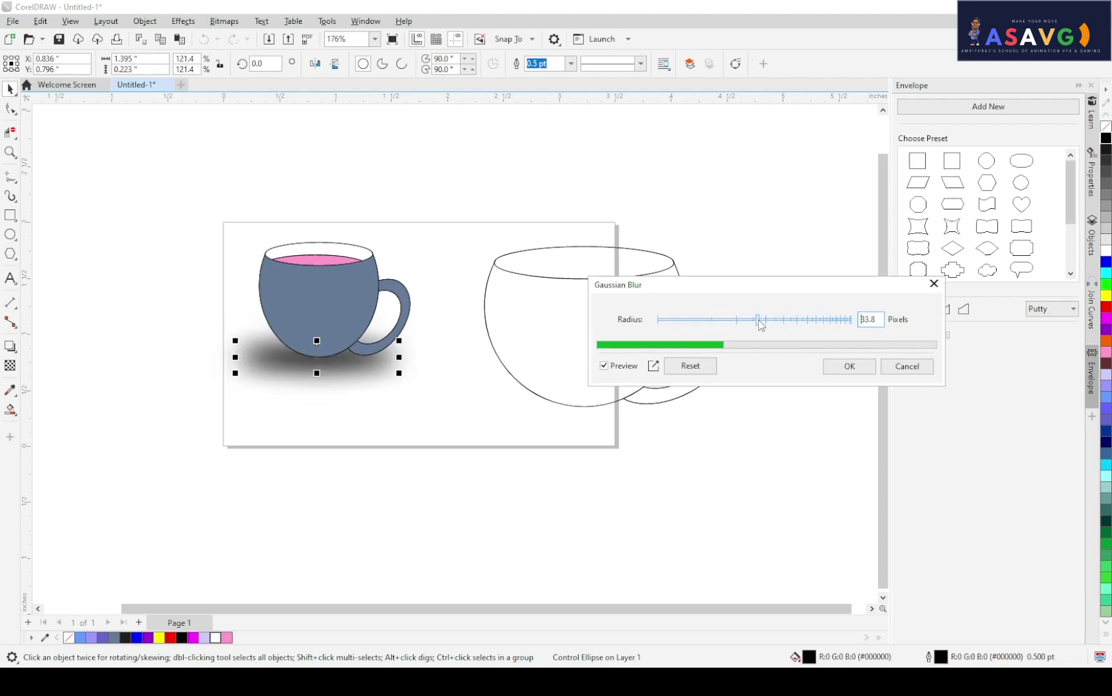
pyautogui.click(839, 366)
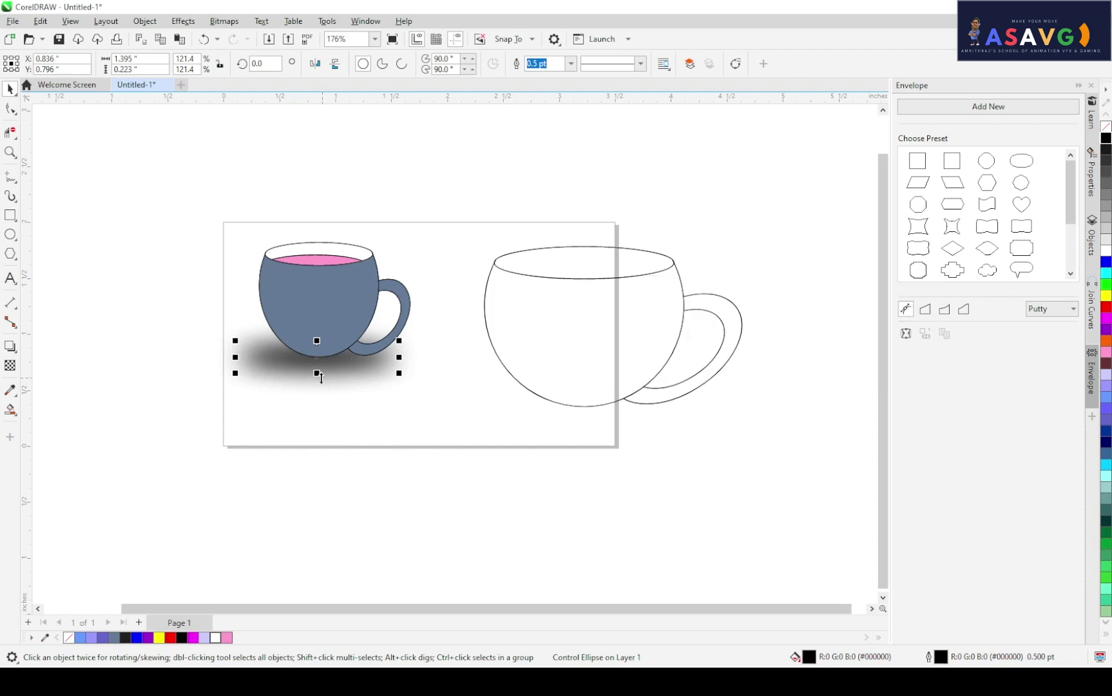
# Try flattening the blurred shadow, undo that, and nudge the shadow to about X 0.823, Y 0.771 inches under the cup
pyautogui.moveTo(317, 374); pyautogui.dragTo(317, 359)
pyautogui.hotkey('ctrl', 'z')
pyautogui.press('Escape')
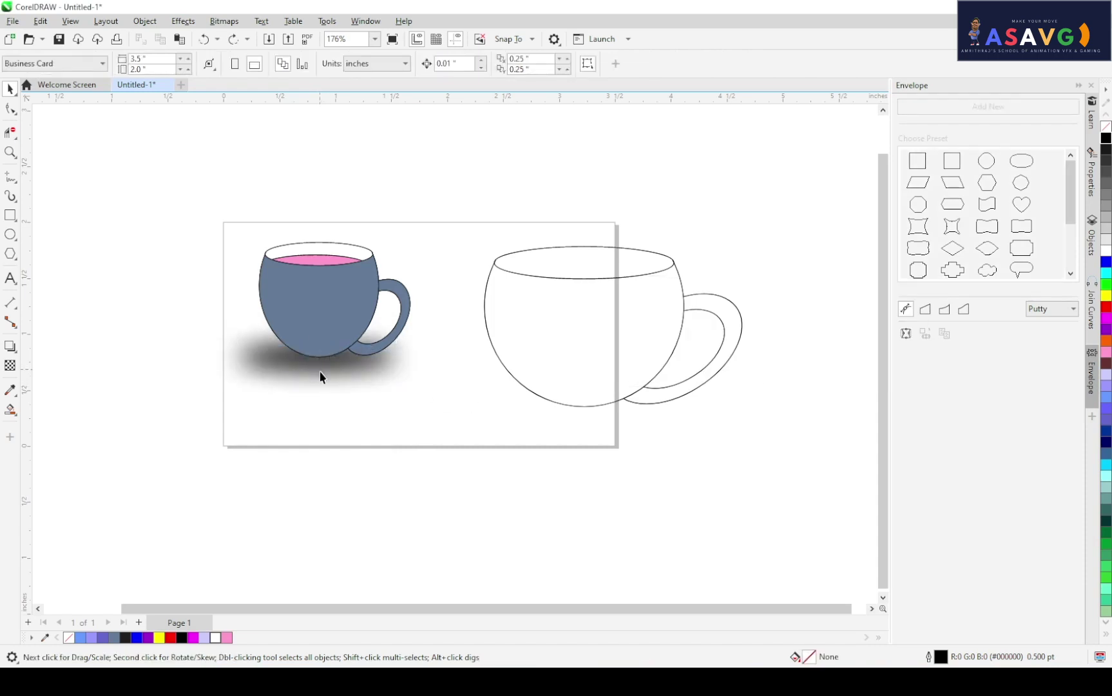
pyautogui.click(320, 375)
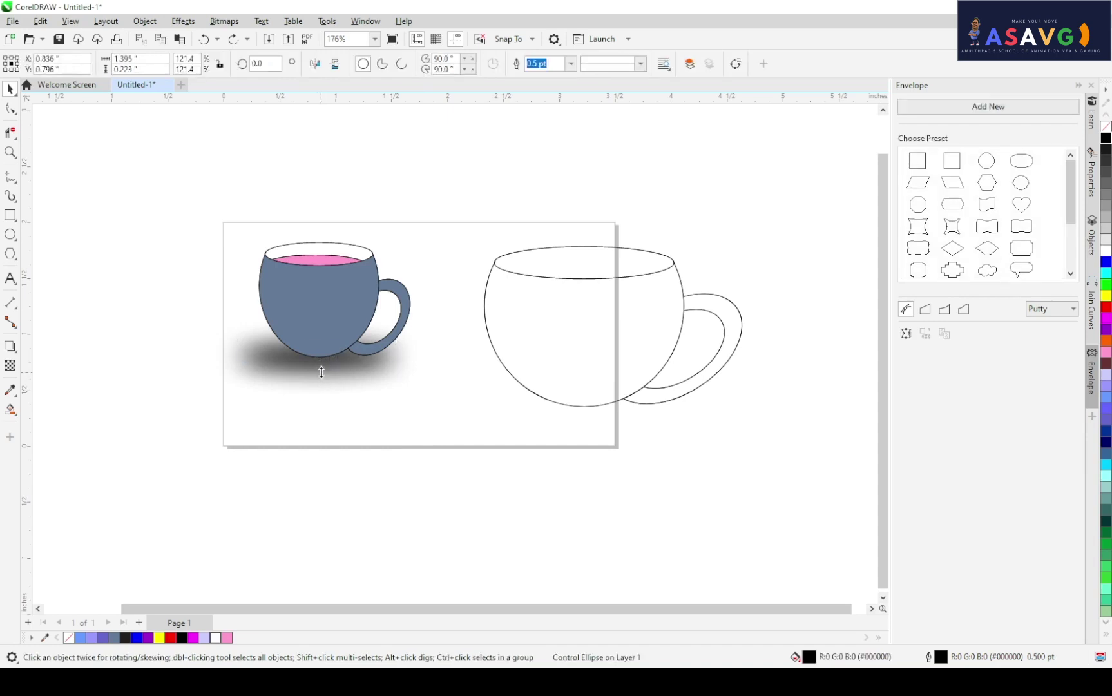
pyautogui.moveTo(322, 372); pyautogui.dragTo(322, 368)
pyautogui.click(453, 450)
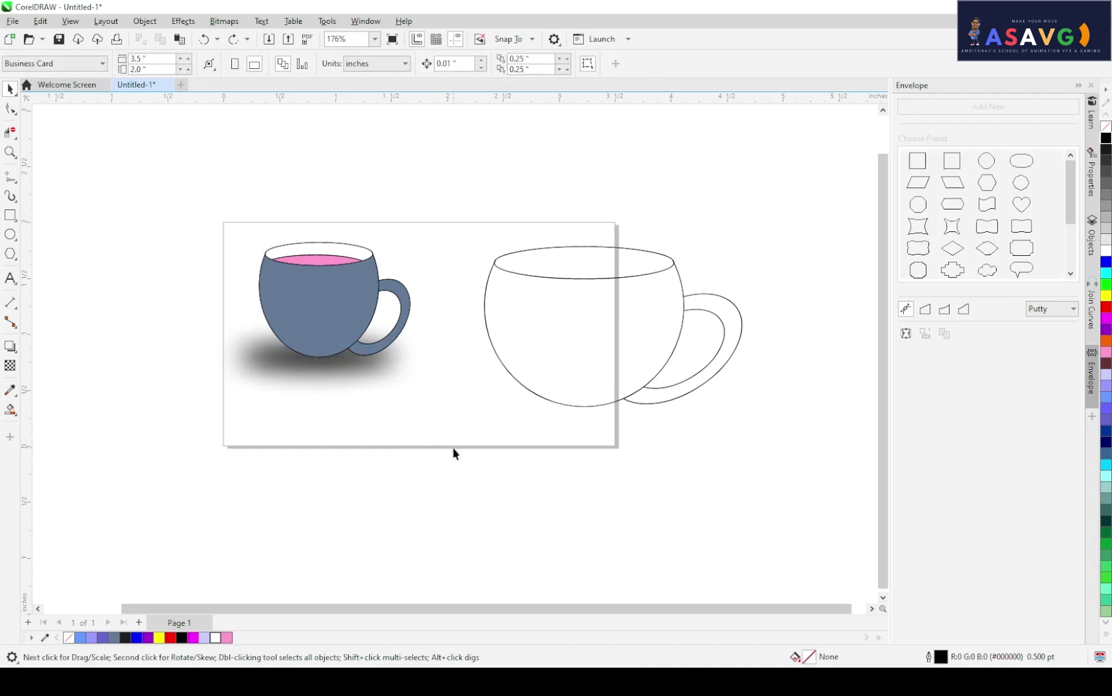
pyautogui.click(335, 374)
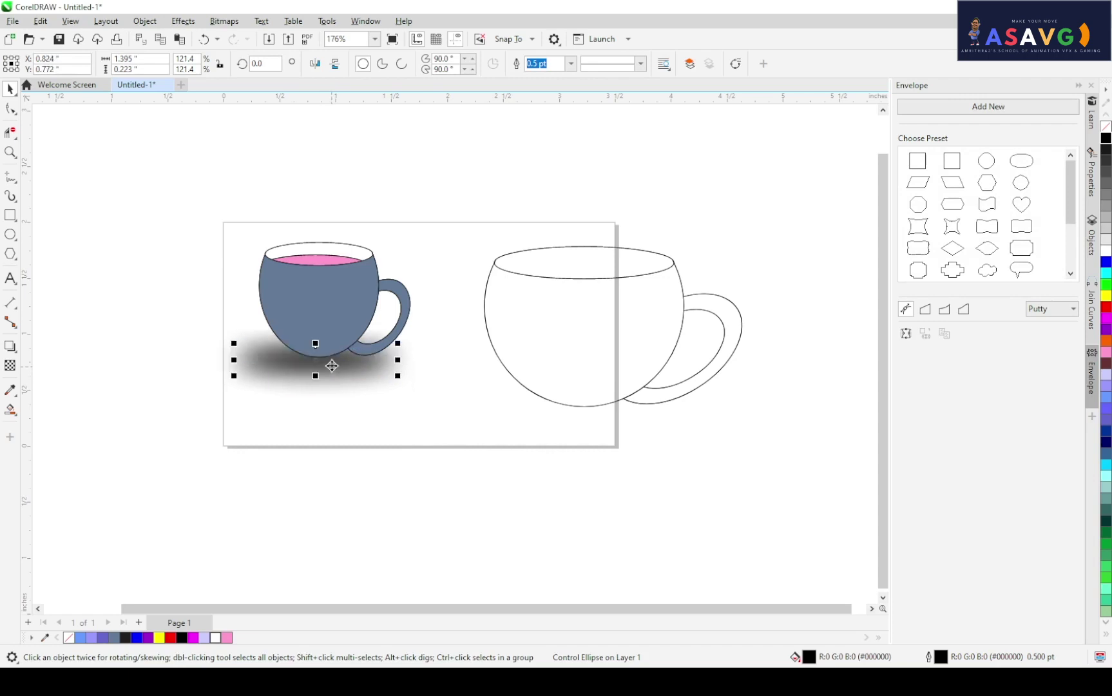
pyautogui.moveTo(330, 373)
pyautogui.mouseDown()
pyautogui.moveTo(315, 382)
pyautogui.moveTo(347, 369)
pyautogui.mouseUp()
pyautogui.click(341, 407)
pyautogui.click(375, 408)
pyautogui.moveTo(390, 423); pyautogui.dragTo(388, 440)
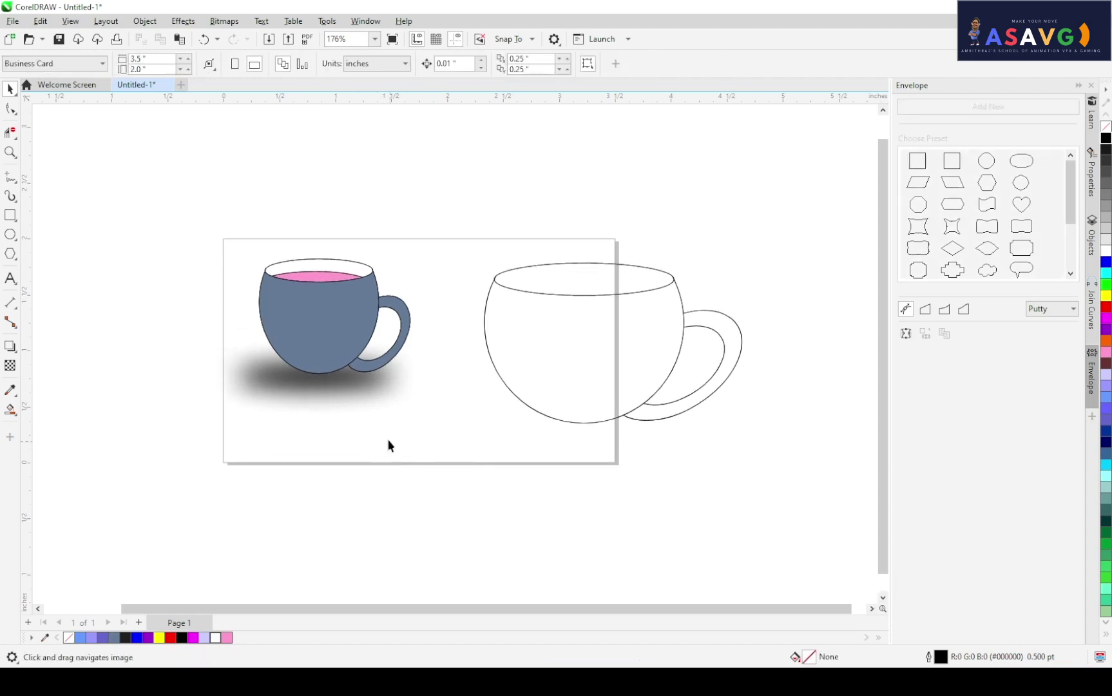
pyautogui.scroll(-3, 321, 422)
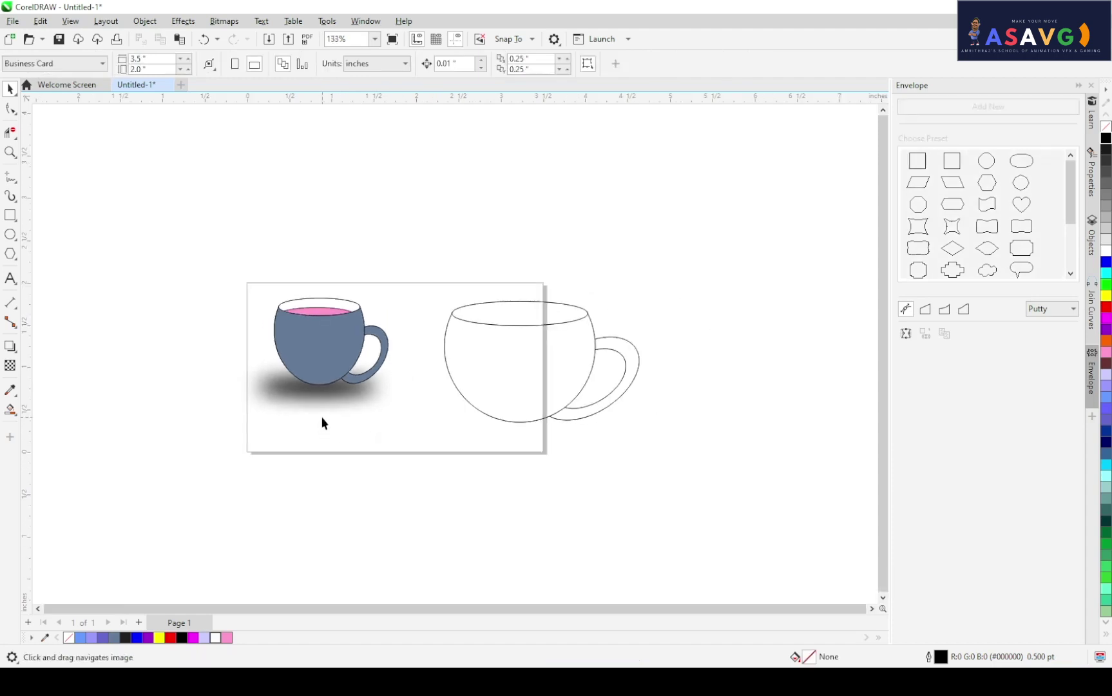
# Undo the shadow's position changes and its Gaussian Blur
pyautogui.click(266, 395)
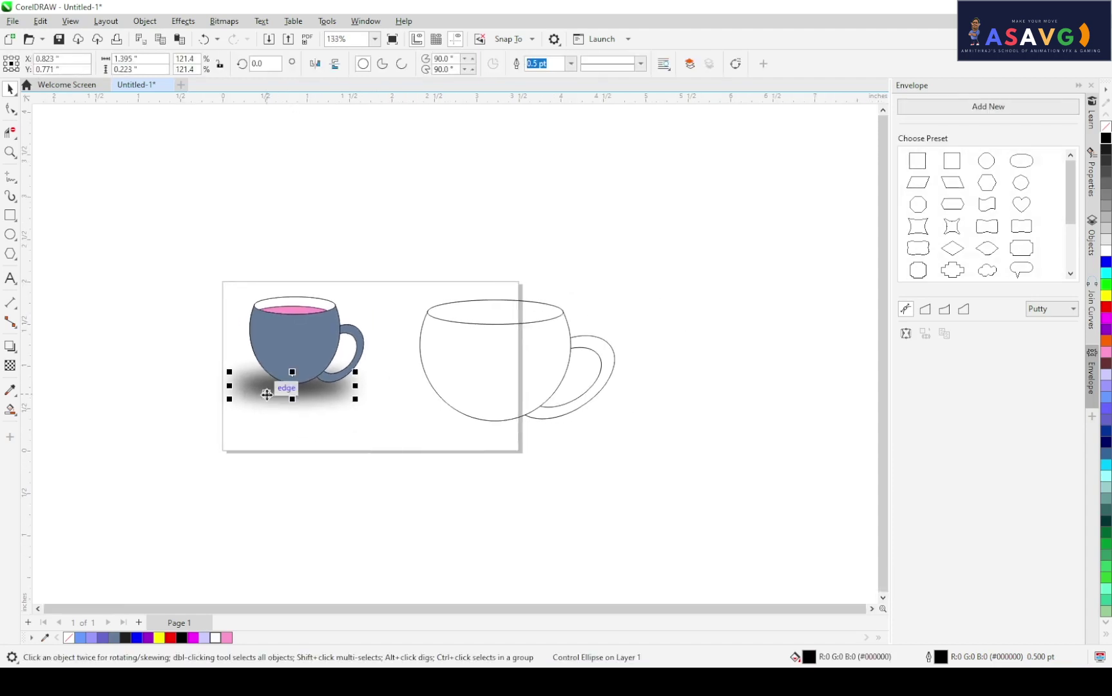
pyautogui.hotkey('ctrl', 'z')
pyautogui.hotkey('ctrl', 'z')
pyautogui.hotkey('ctrl', 'z')
pyautogui.hotkey('ctrl', 'z')
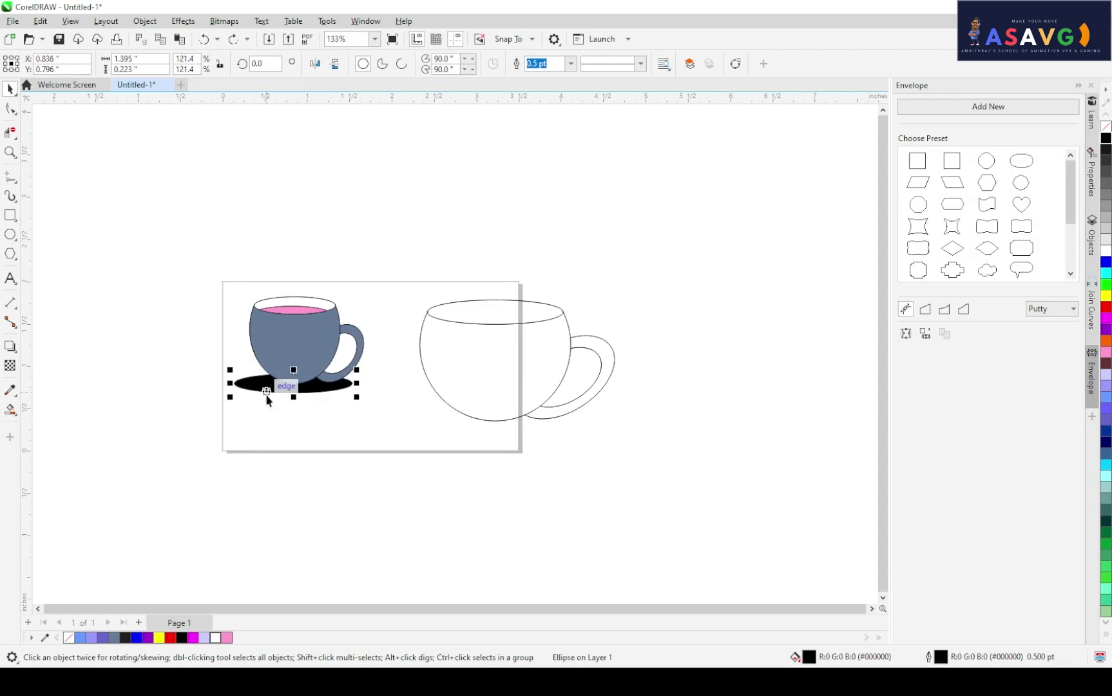
# Apply a Feather effect to the black shadow ellipse with a width of 55 in Curved mode, after previewing the Linear and Gaussian modes
pyautogui.click(183, 21)
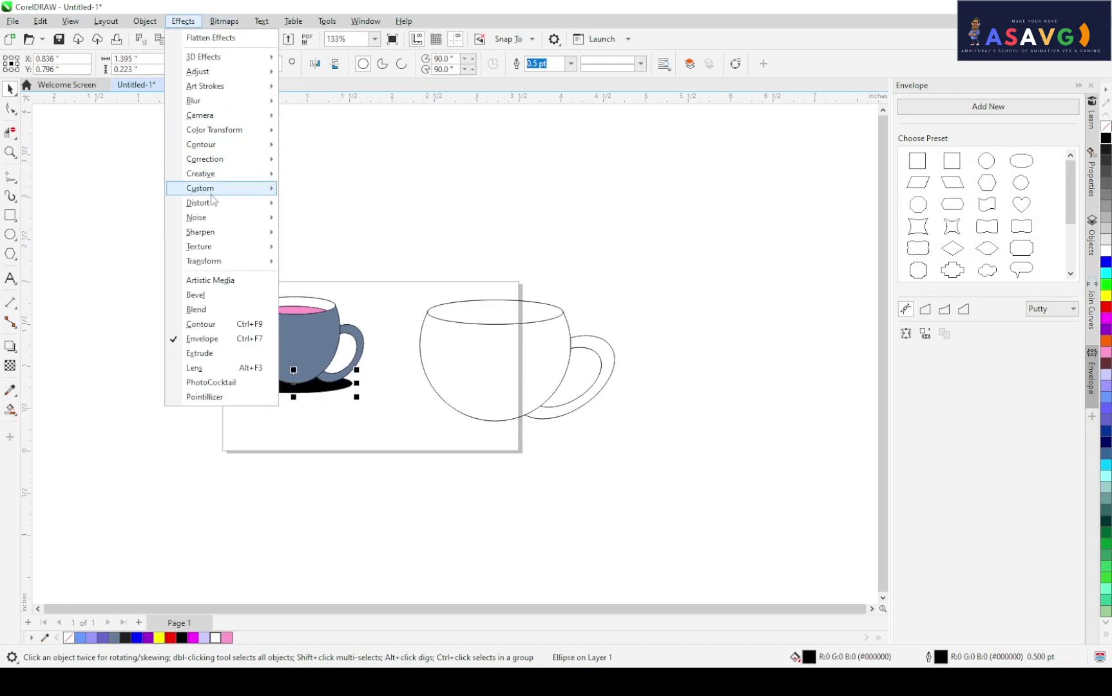
pyautogui.moveTo(212, 106)
pyautogui.click(342, 136)
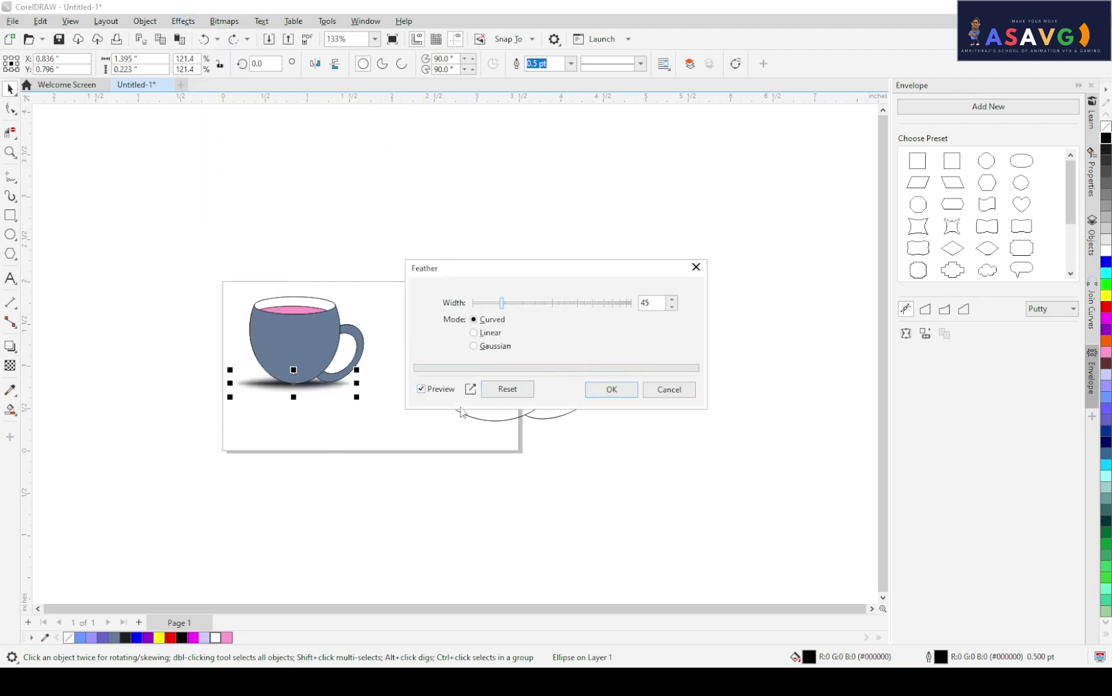
pyautogui.click(489, 333)
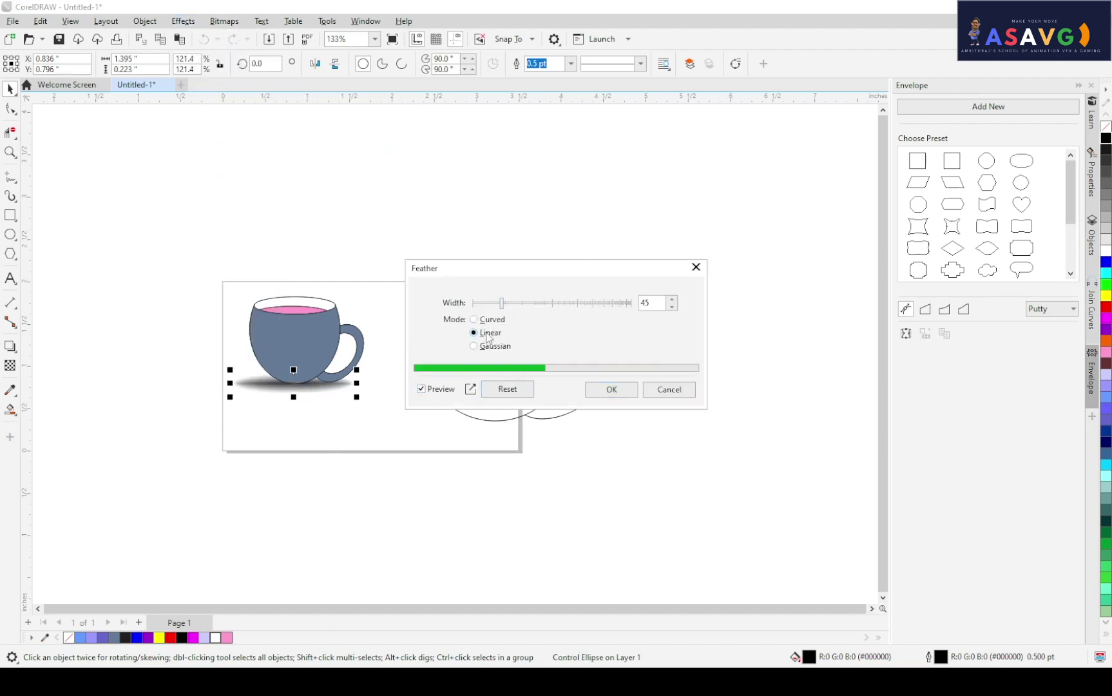
pyautogui.click(474, 347)
pyautogui.click(474, 319)
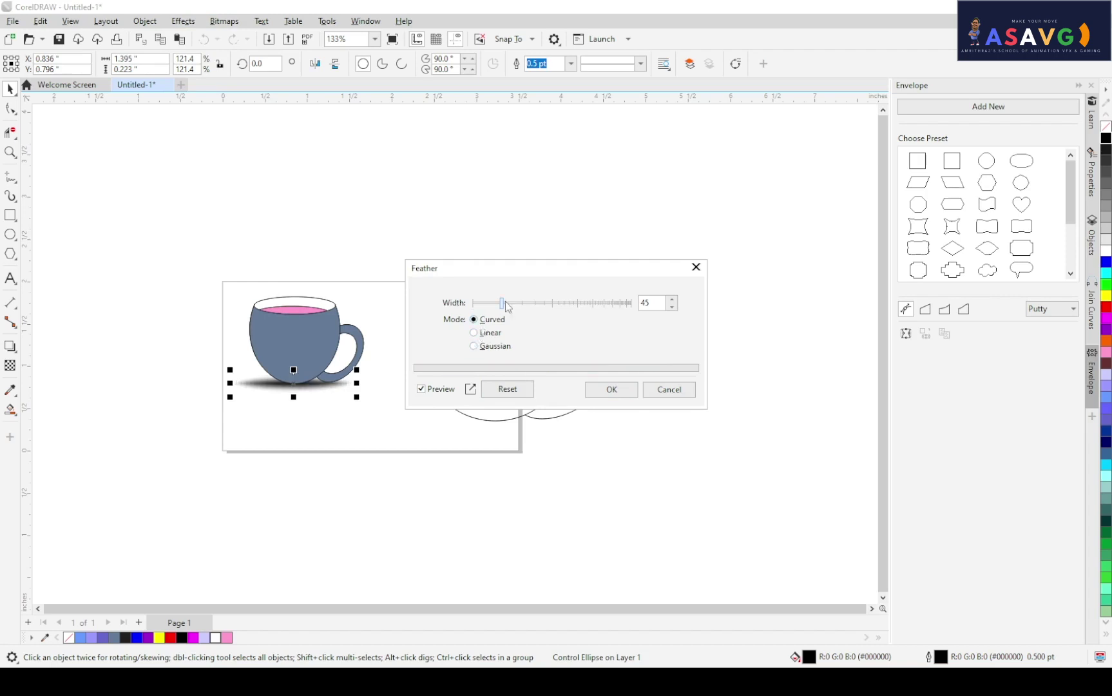
pyautogui.click(511, 303)
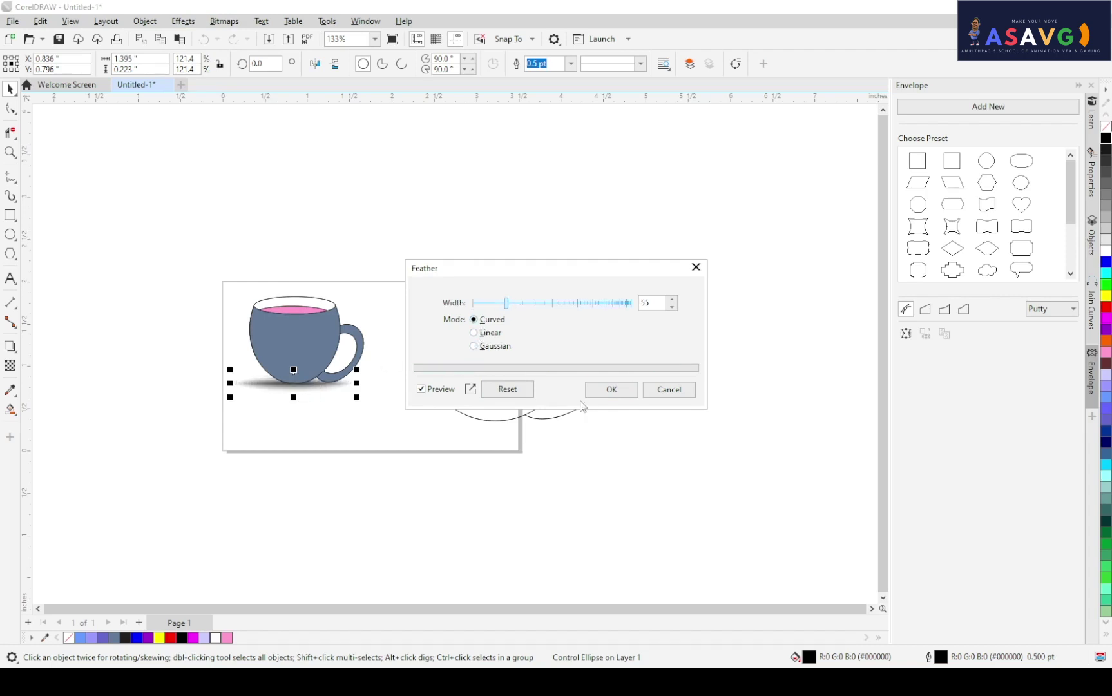
pyautogui.click(604, 389)
# Adjust the feathered shadow's position slightly beneath the coloured cup, undoing the stray change, and deselect it
pyautogui.scroll(2, 280, 389)
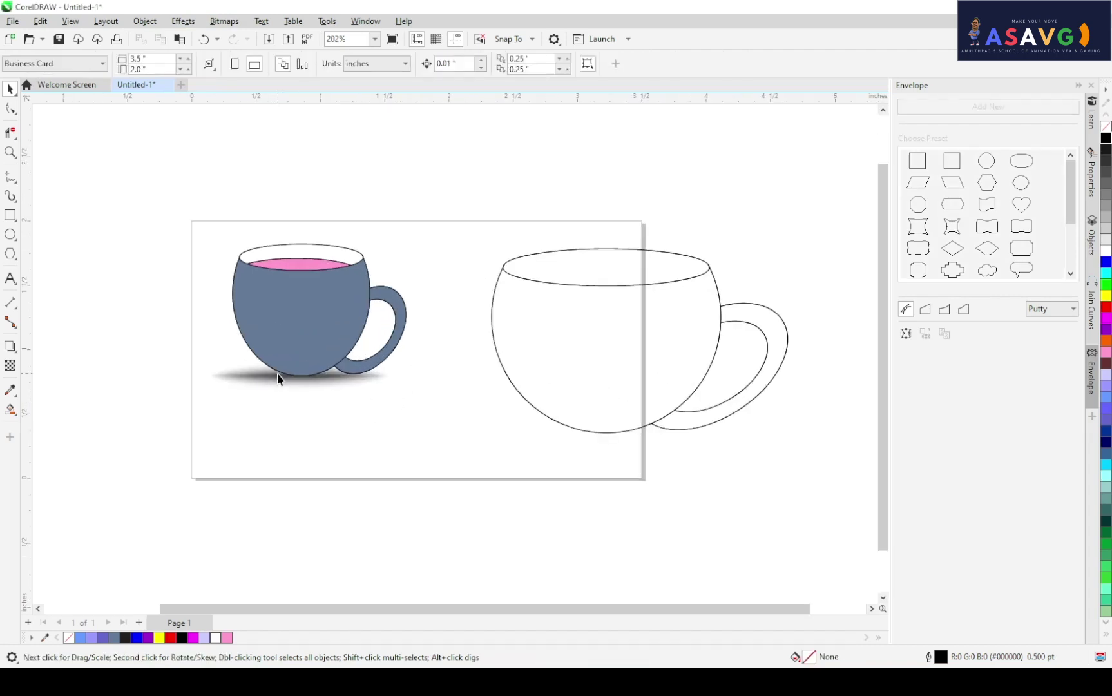
pyautogui.click(280, 378)
pyautogui.moveTo(299, 394); pyautogui.dragTo(340, 389)
pyautogui.hotkey('ctrl', 'z')
pyautogui.click(361, 438)
pyautogui.click(422, 249)
# Select all parts of the unfilled cup and set their outline width to 2.0 pt
pyautogui.scroll(-1, 506, 284)
pyautogui.moveTo(526, 301); pyautogui.dragTo(384, 298)
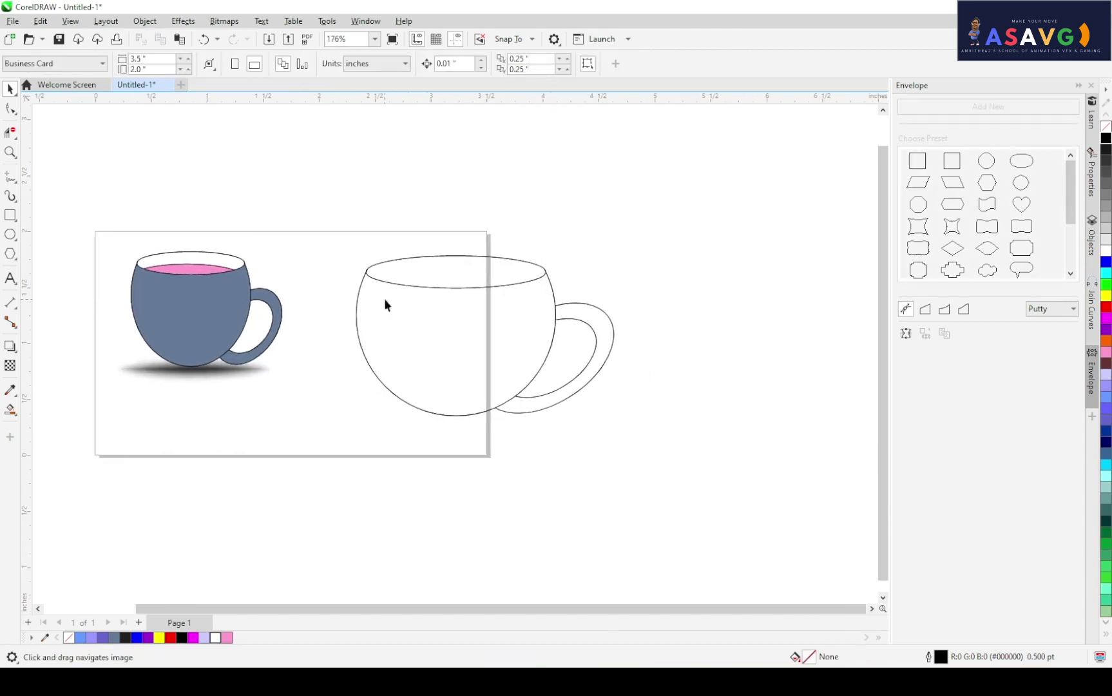
pyautogui.moveTo(351, 233); pyautogui.dragTo(617, 426)
pyautogui.moveTo(643, 353); pyautogui.dragTo(653, 276)
pyautogui.click(582, 63)
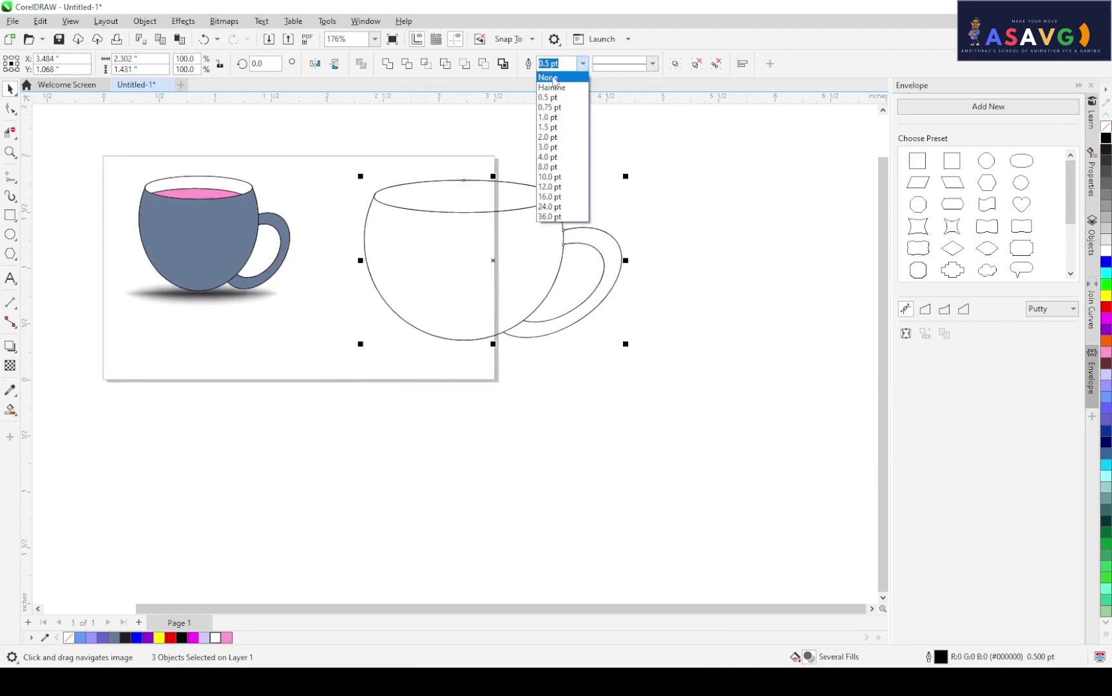
pyautogui.click(546, 137)
# Try a dotted and a dashed line style on the unfilled cup's outlines, and undo both
pyautogui.click(652, 63)
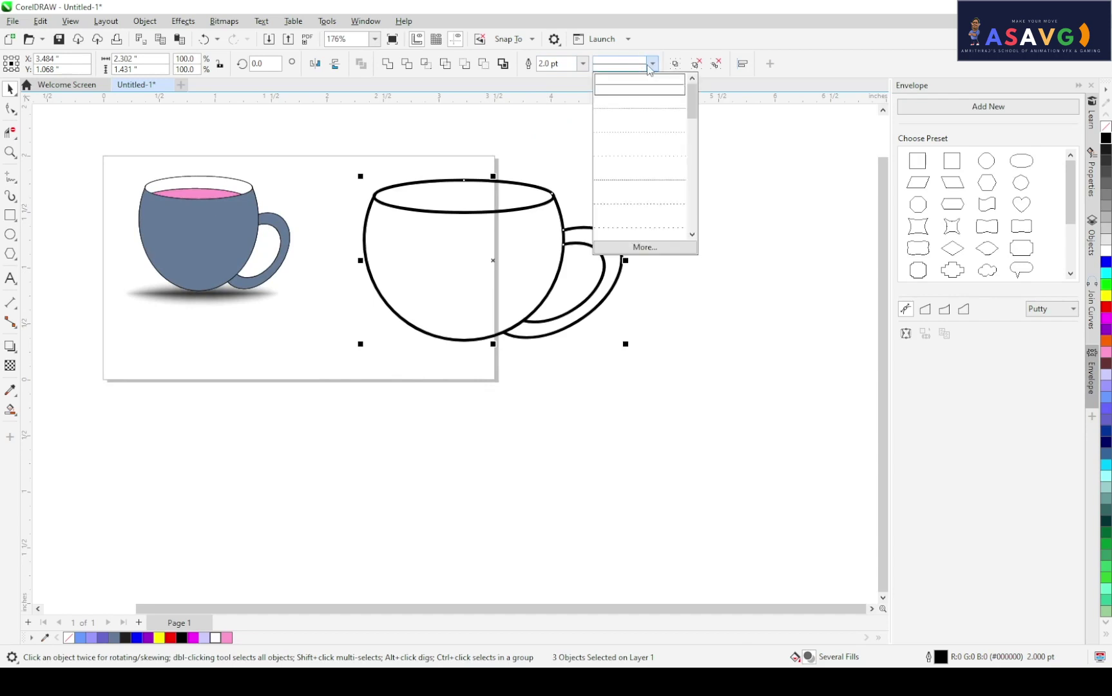
pyautogui.click(634, 175)
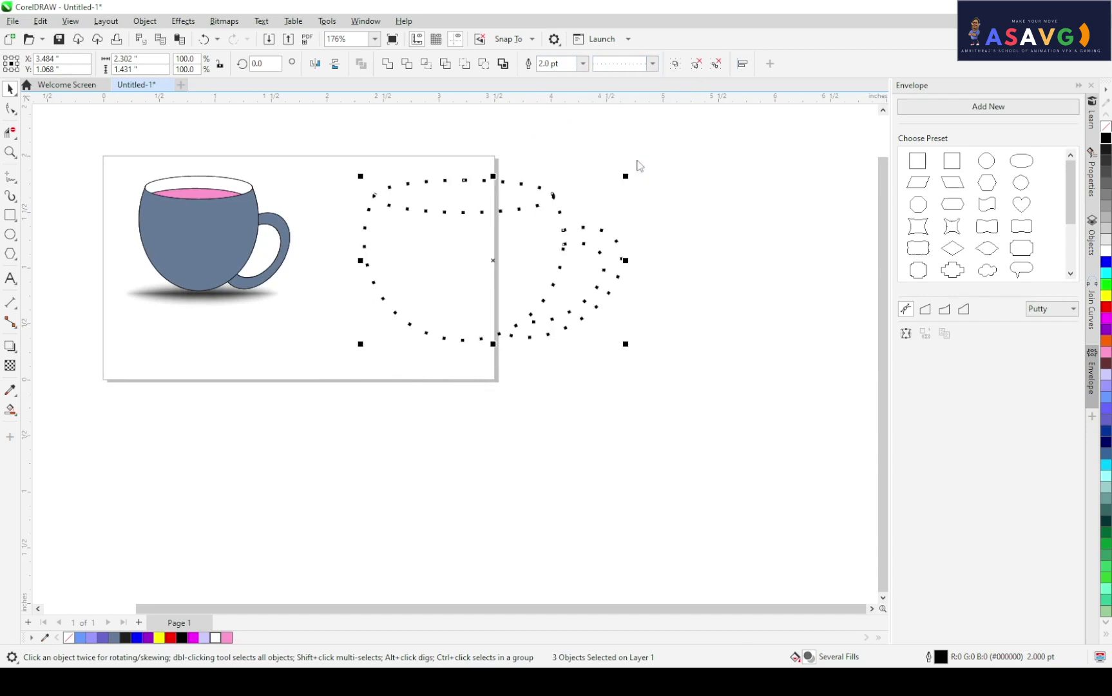
pyautogui.click(652, 63)
pyautogui.click(627, 233)
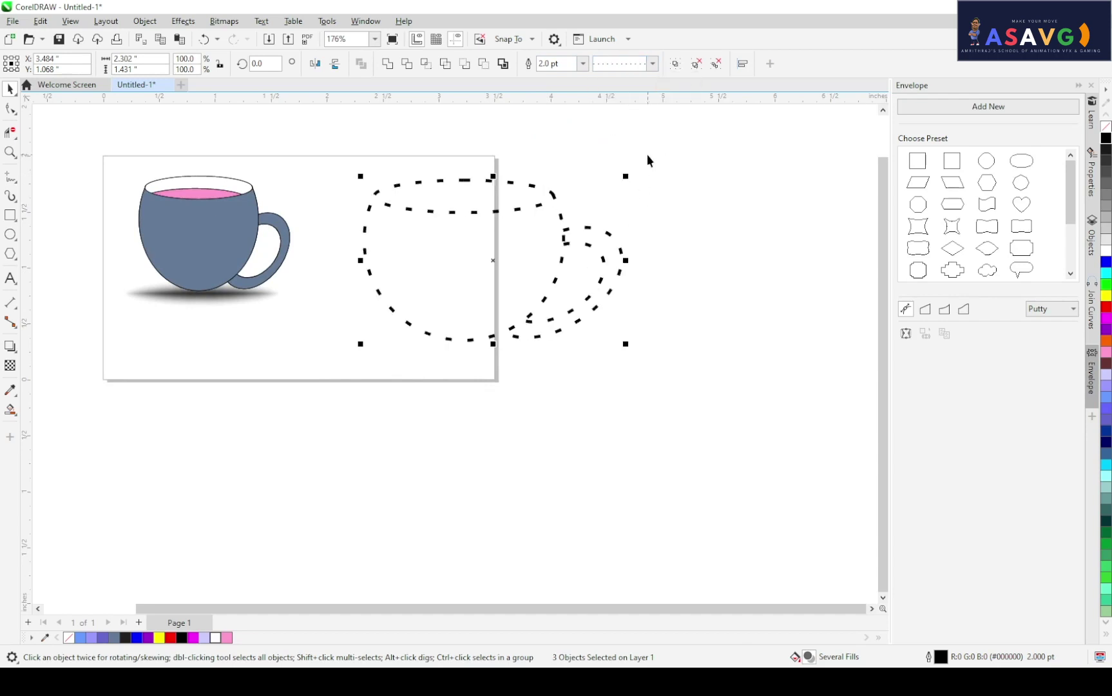
pyautogui.hotkey('ctrl', 'z')
pyautogui.hotkey('ctrl', 'z')
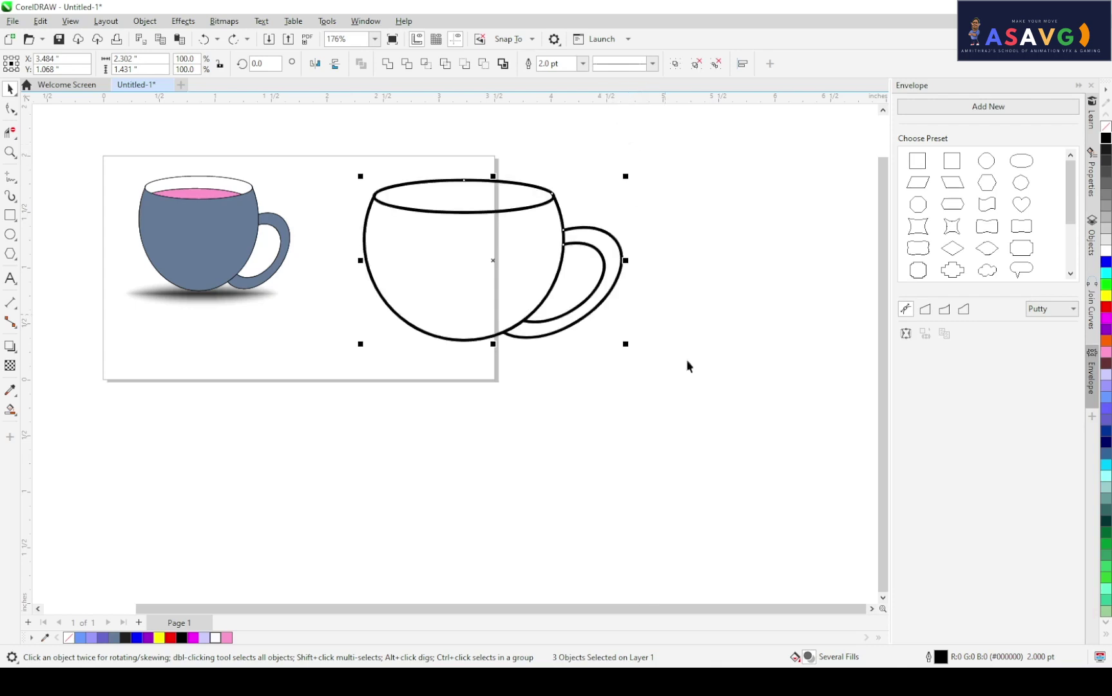
# In the unfilled cup's outline pen settings, add an arrowhead to the line starts and set the calligraphy angle to 10.0°
pyautogui.doubleClick(937, 658)
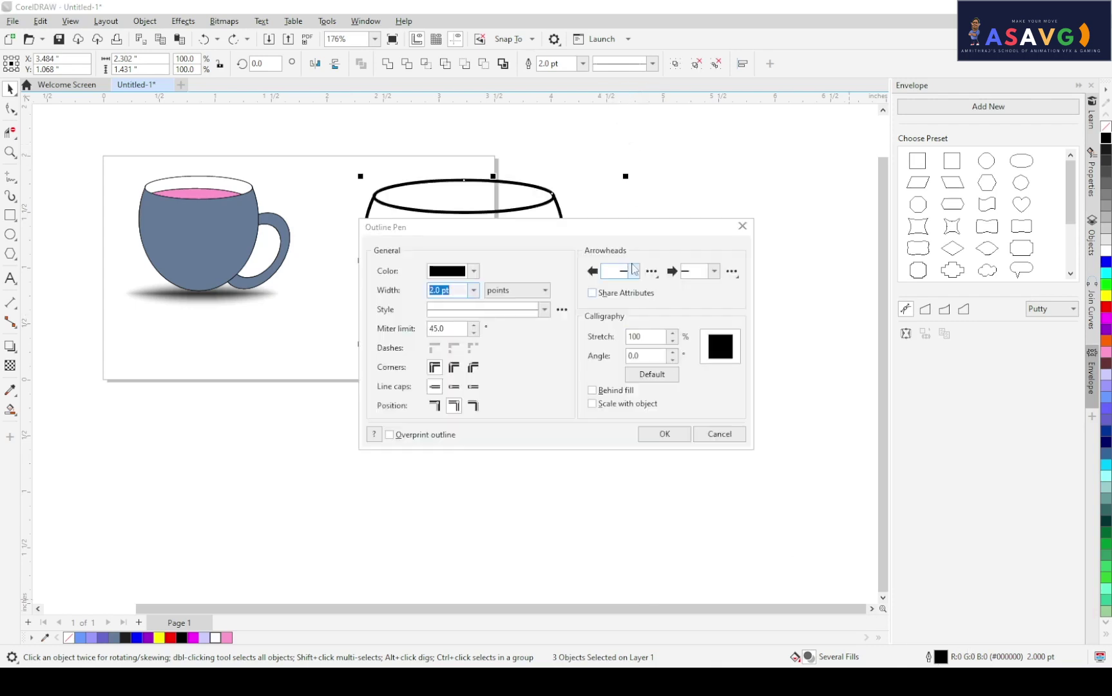
pyautogui.moveTo(613, 223); pyautogui.dragTo(855, 112)
pyautogui.click(738, 172)
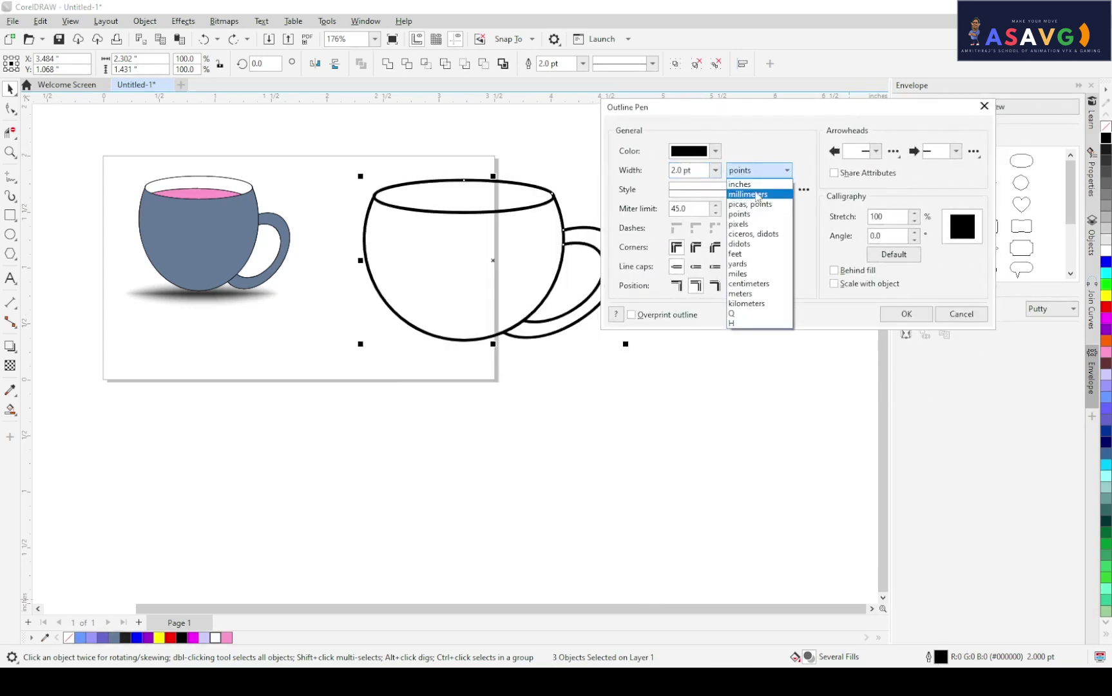
pyautogui.click(777, 112)
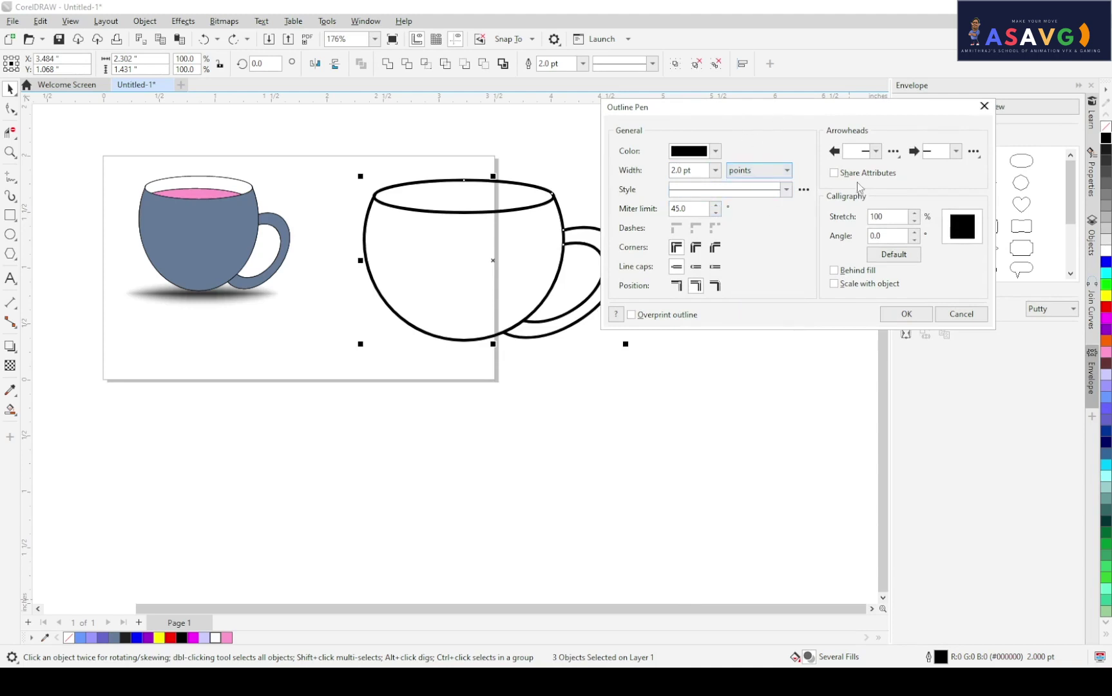
pyautogui.click(874, 151)
pyautogui.click(899, 181)
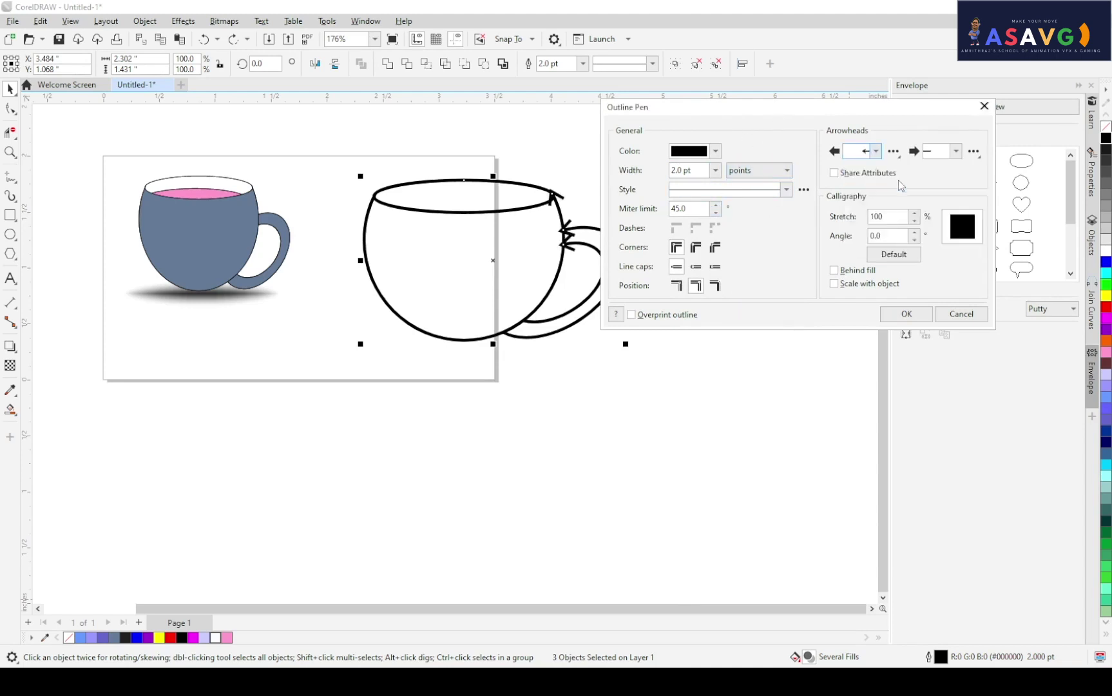
pyautogui.click(912, 213)
pyautogui.click(914, 233)
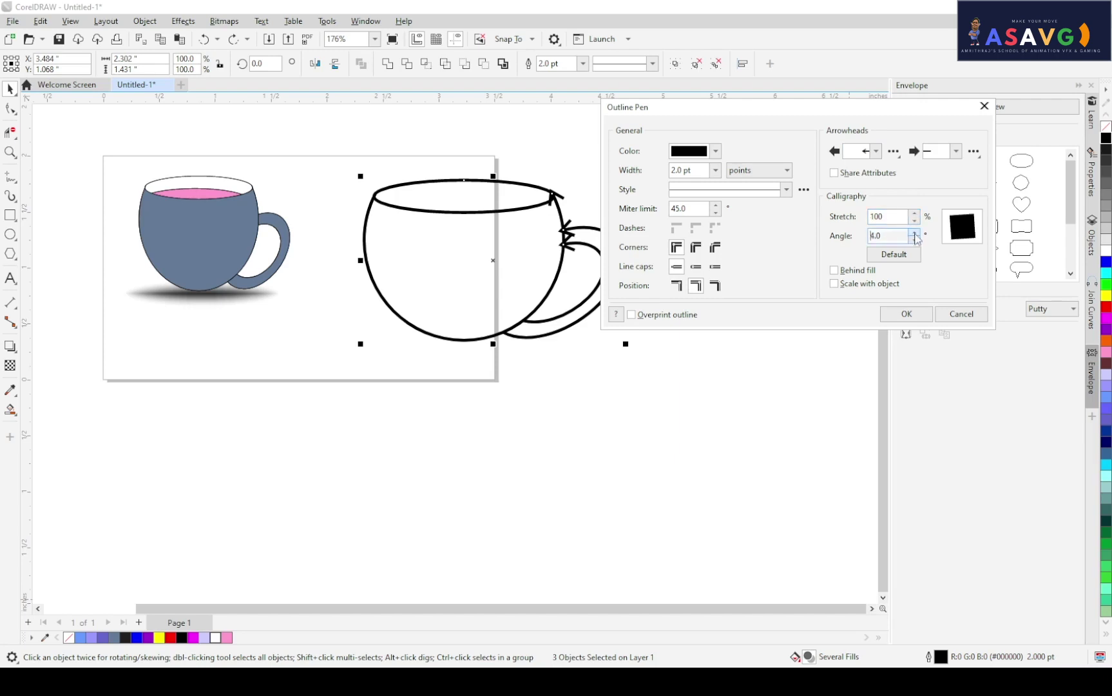
# Try the Behind fill and Share Attributes options, swap the arrowhead to the line ends, and apply the outline settings
pyautogui.click(851, 272)
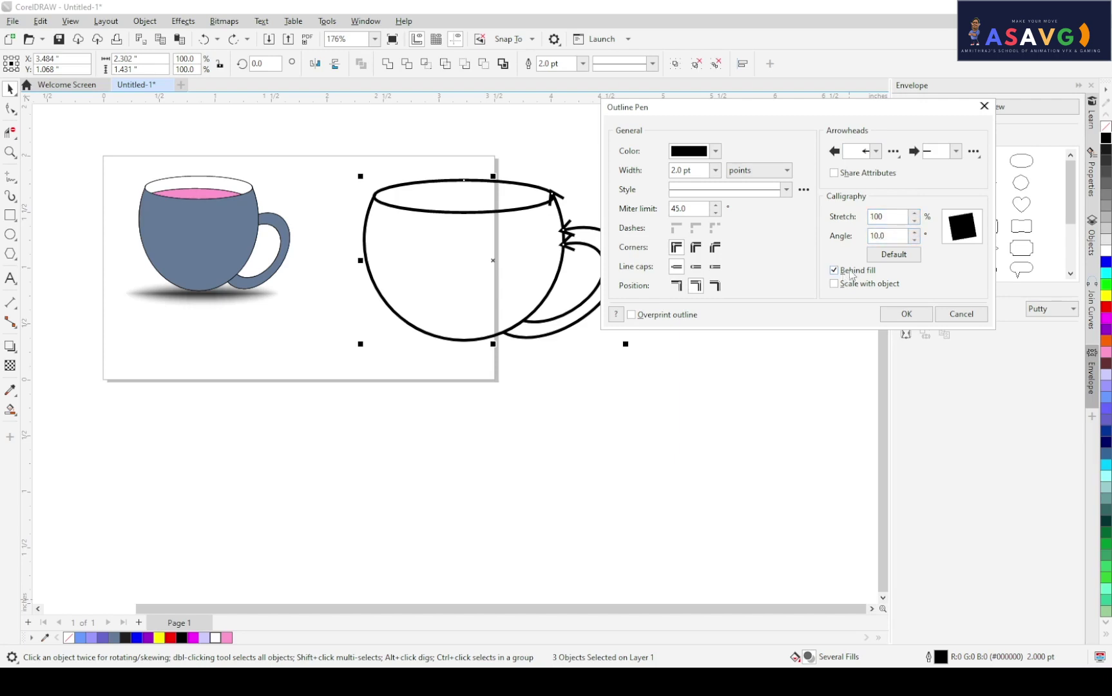
pyautogui.click(835, 173)
pyautogui.click(835, 173)
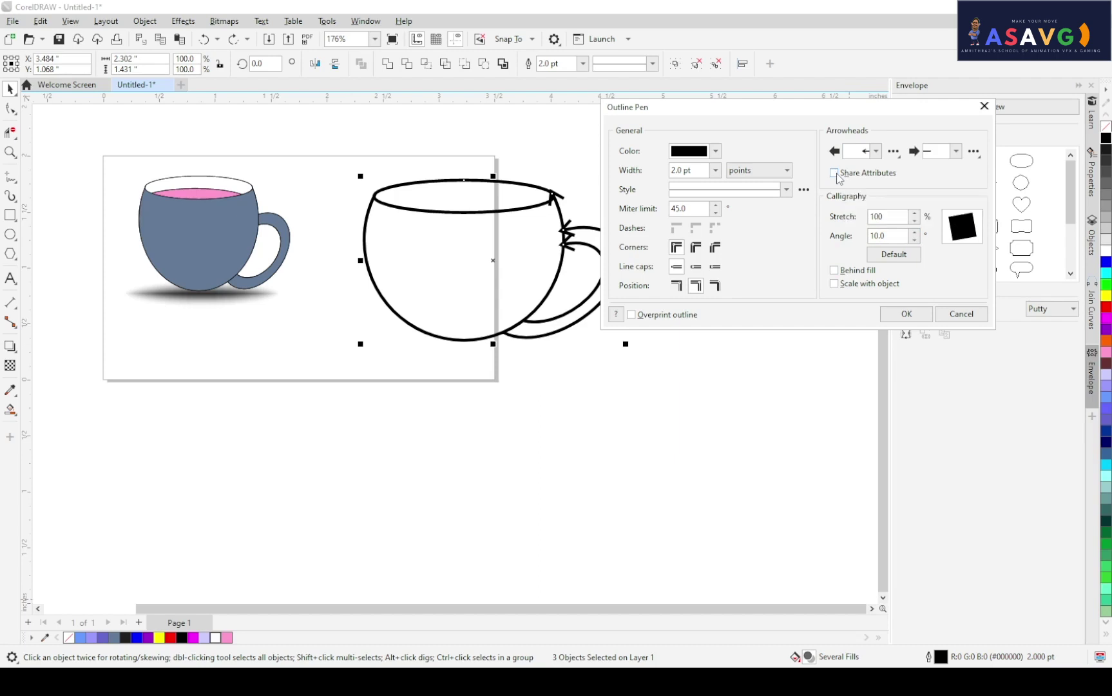
pyautogui.click(974, 152)
pyautogui.click(995, 183)
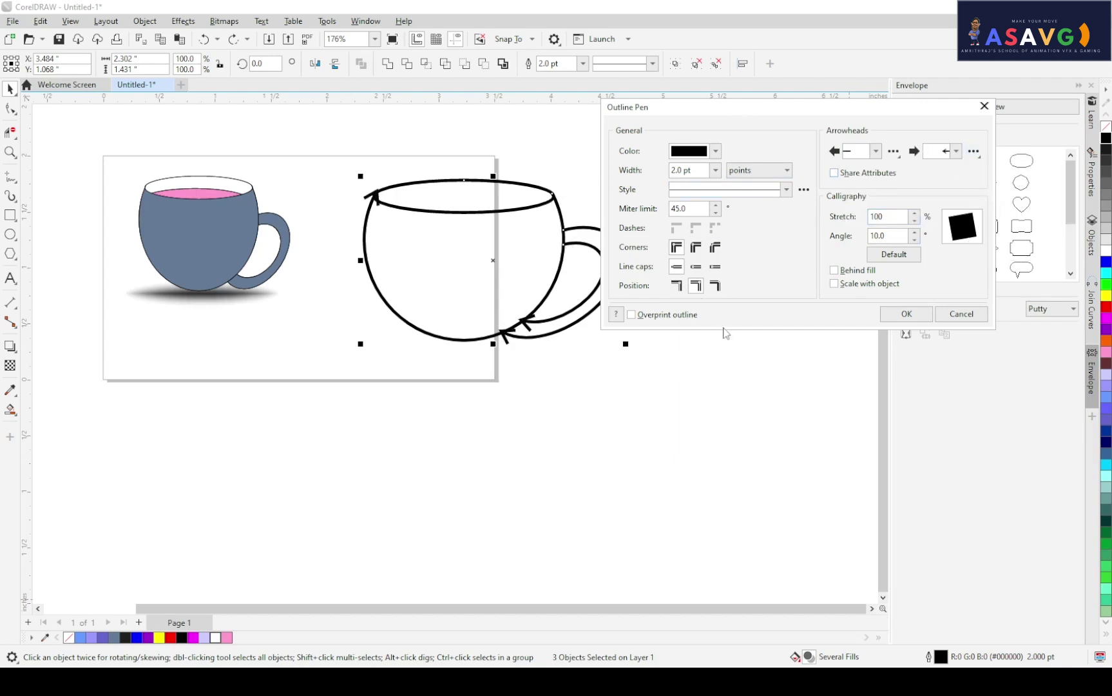
pyautogui.click(904, 316)
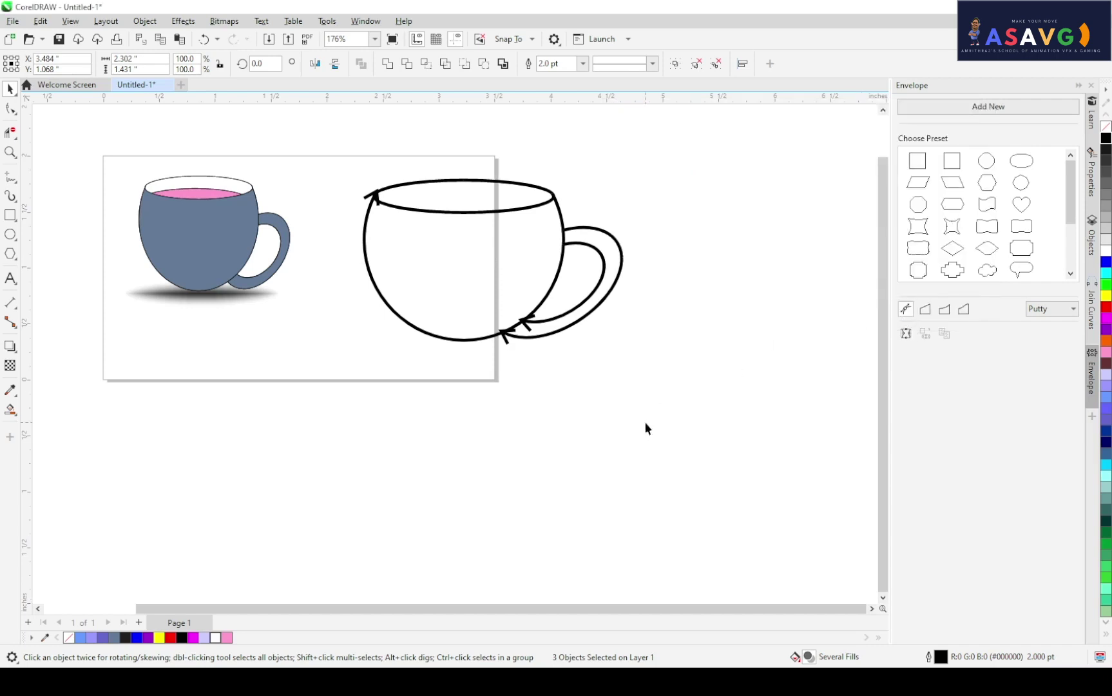
# Duplicate the arrowed unfilled cup below the coloured cup and give the copy a dashed outline
pyautogui.moveTo(690, 369); pyautogui.dragTo(690, 369)
pyautogui.moveTo(551, 292); pyautogui.dragTo(318, 440)
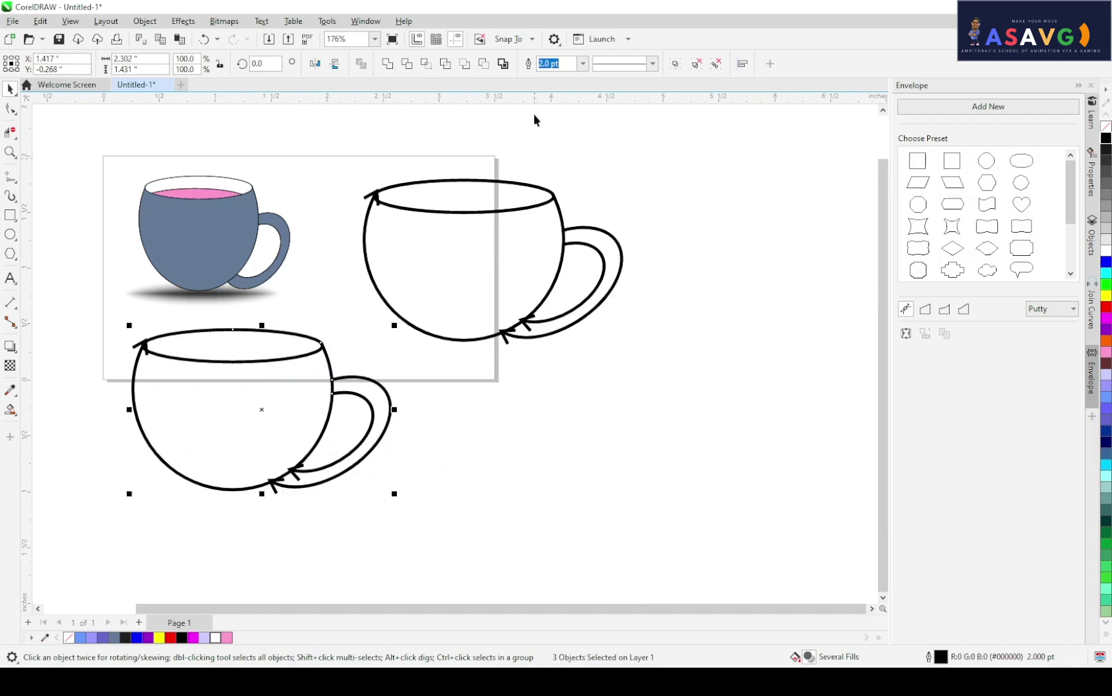
pyautogui.click(619, 63)
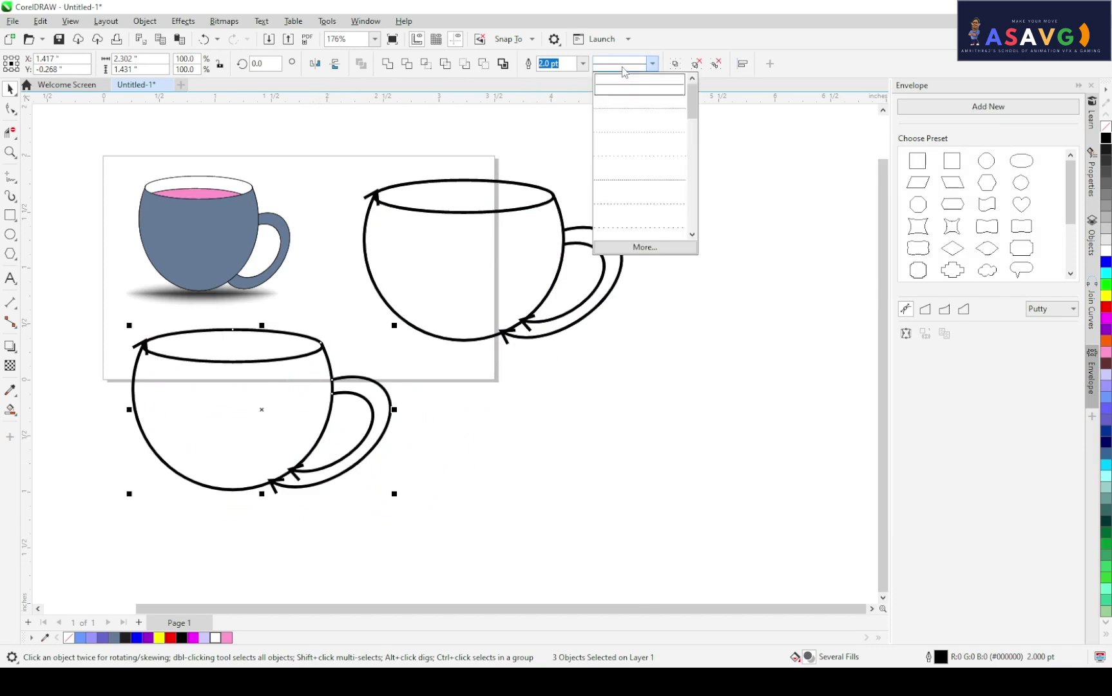
pyautogui.click(652, 227)
pyautogui.click(533, 368)
# Duplicate the dashed cup beside itself, below the solid unfilled cup, and fill the new copy's rim purple (#9900CC)
pyautogui.moveTo(125, 326); pyautogui.dragTo(462, 501)
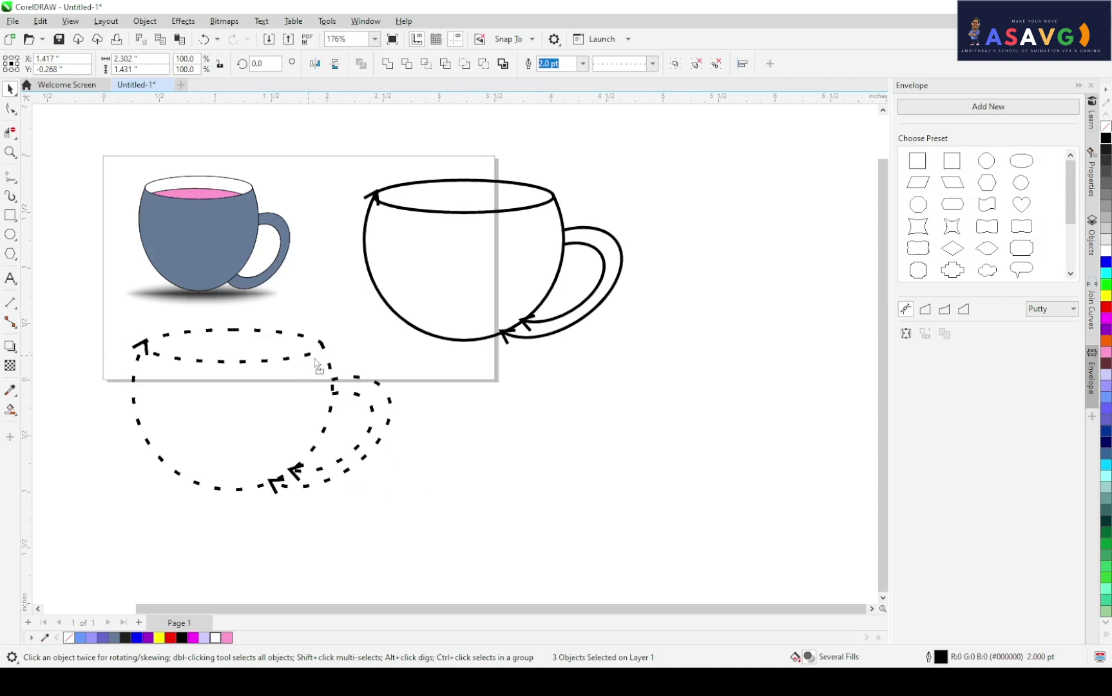
pyautogui.moveTo(313, 367); pyautogui.dragTo(638, 393)
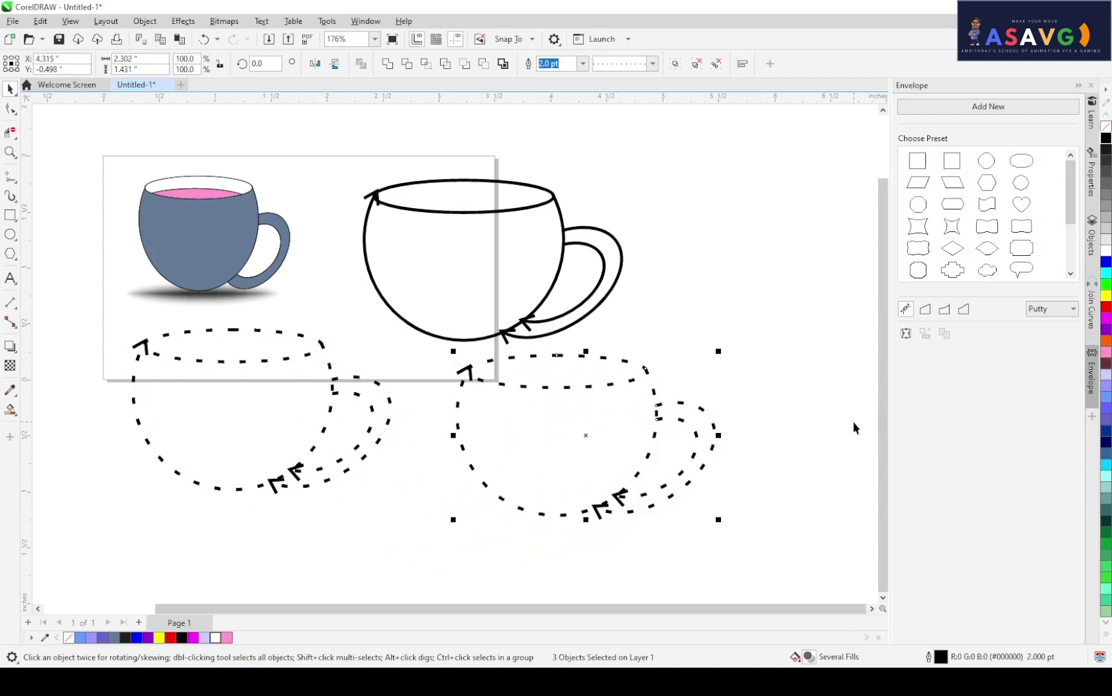
pyautogui.click(1105, 331)
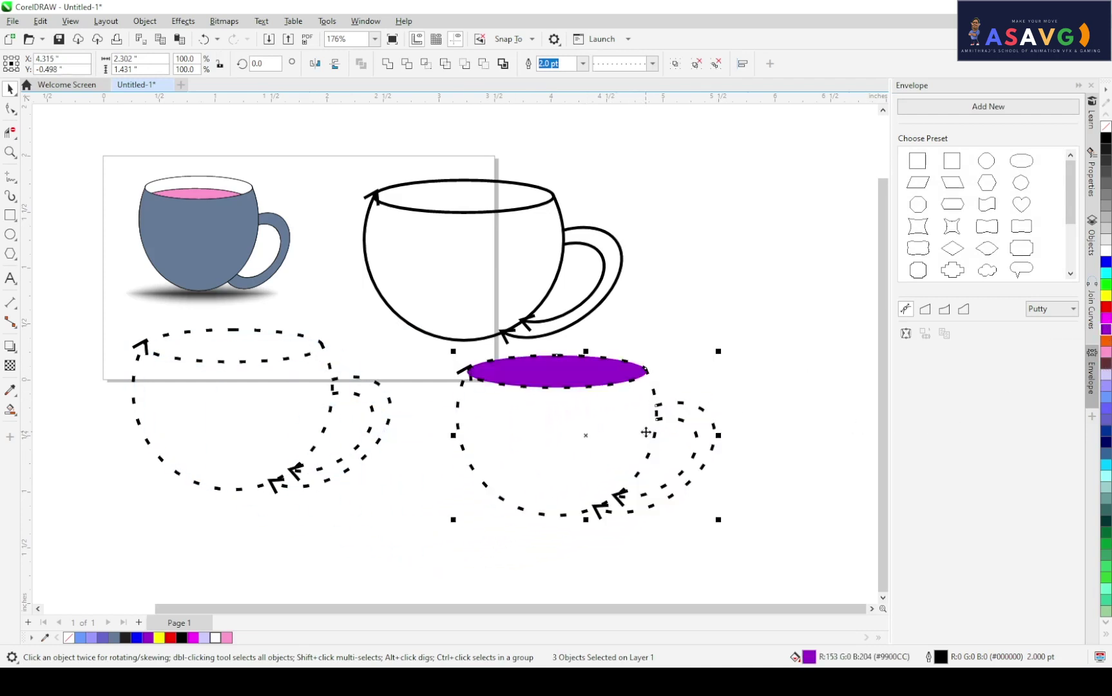
# Recolour the newest cup's rim pink and Smart Fill its body blue-grey, undoing the stray fill across all cups
pyautogui.click(15, 413)
pyautogui.click(51, 425)
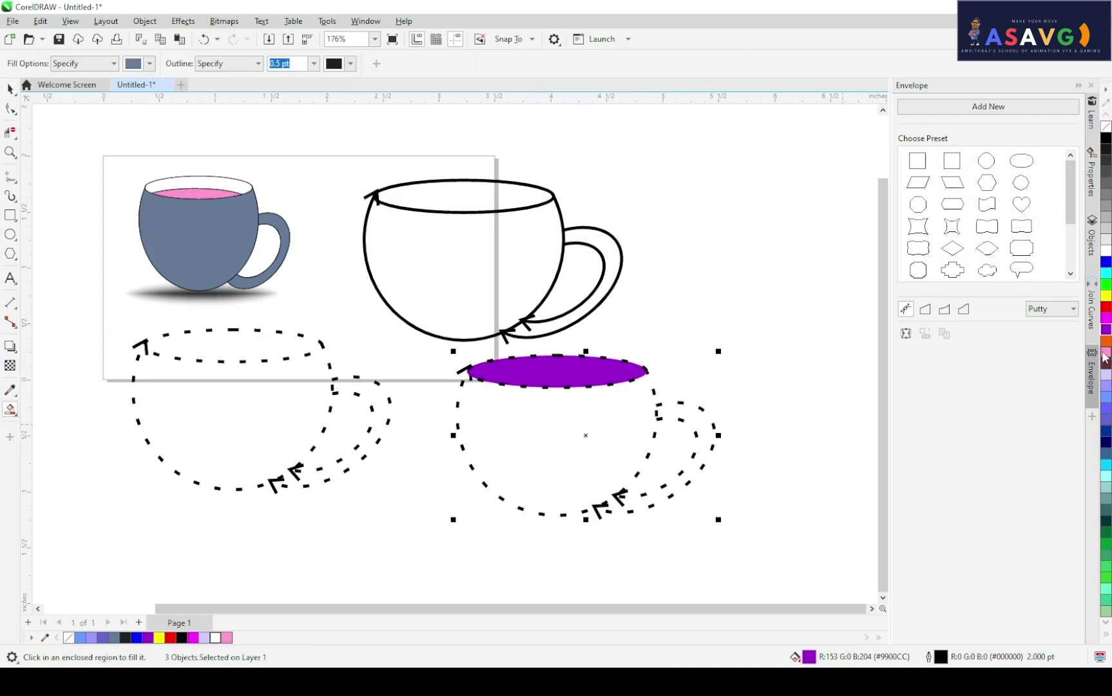
pyautogui.click(1106, 353)
pyautogui.click(633, 426)
pyautogui.click(803, 339)
pyautogui.moveTo(719, 383); pyautogui.dragTo(738, 378)
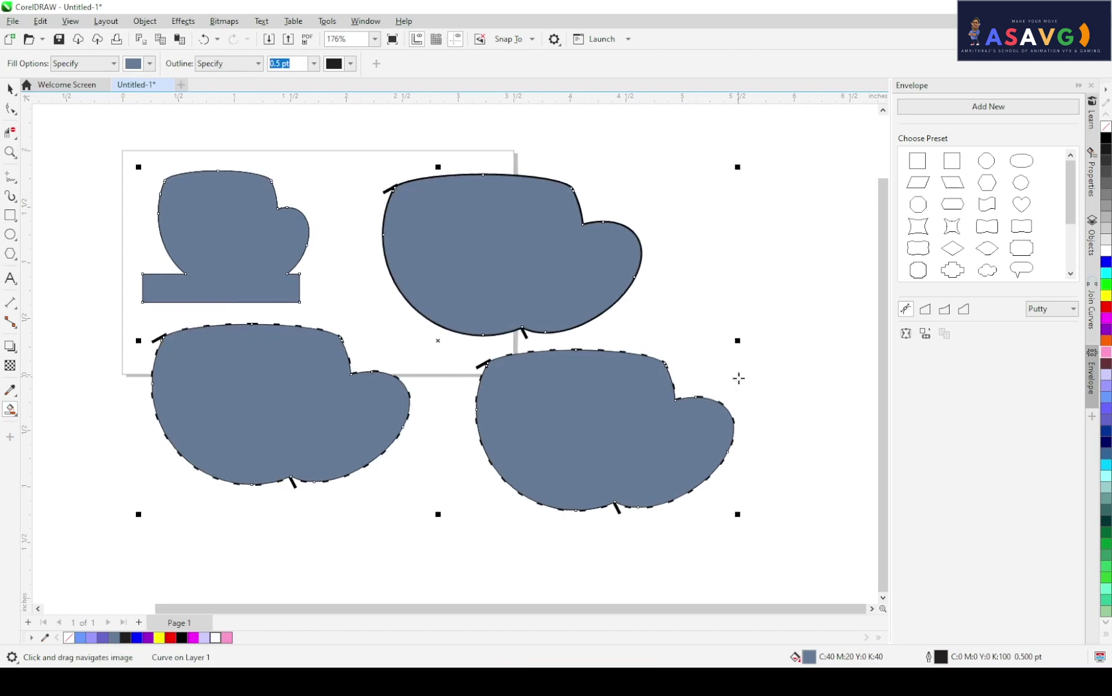
pyautogui.hotkey('ctrl', 'z')
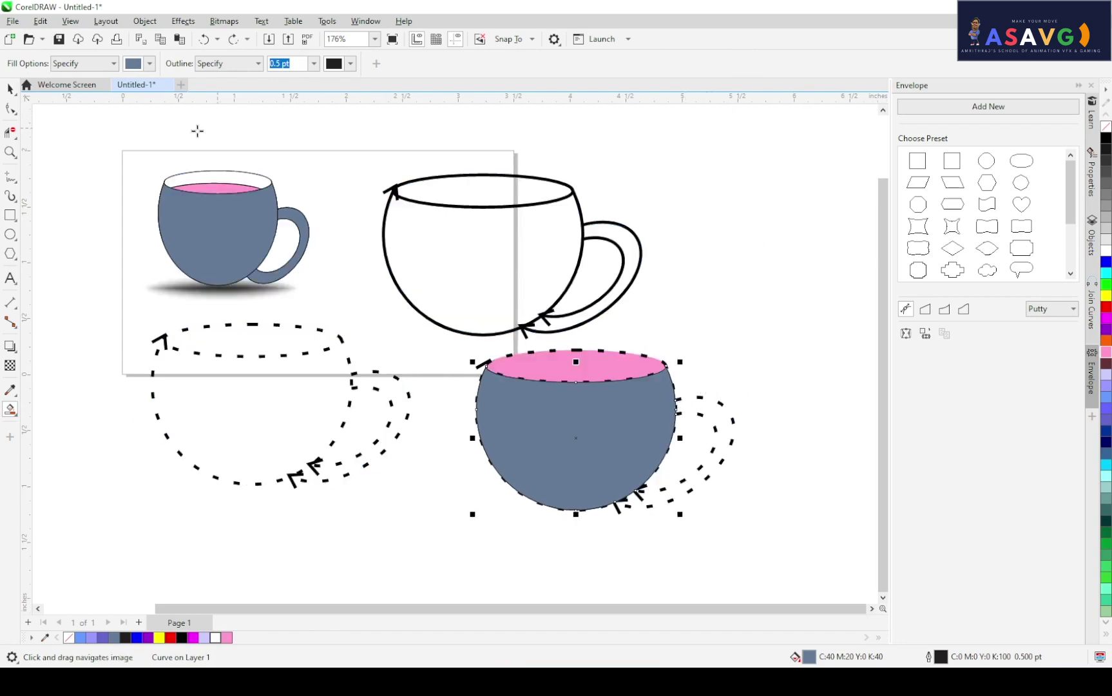
# Examine the coloured, solid, dashed and filled cup versions by selecting parts of each
pyautogui.click(9, 89)
pyautogui.click(535, 204)
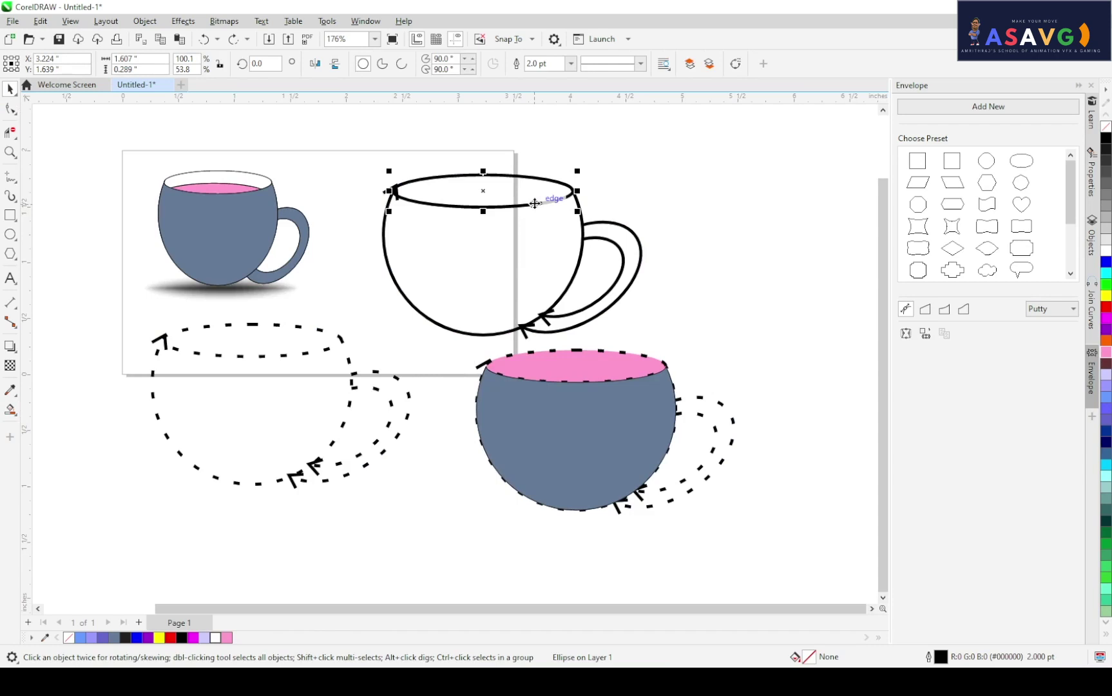
pyautogui.click(312, 466)
pyautogui.click(646, 436)
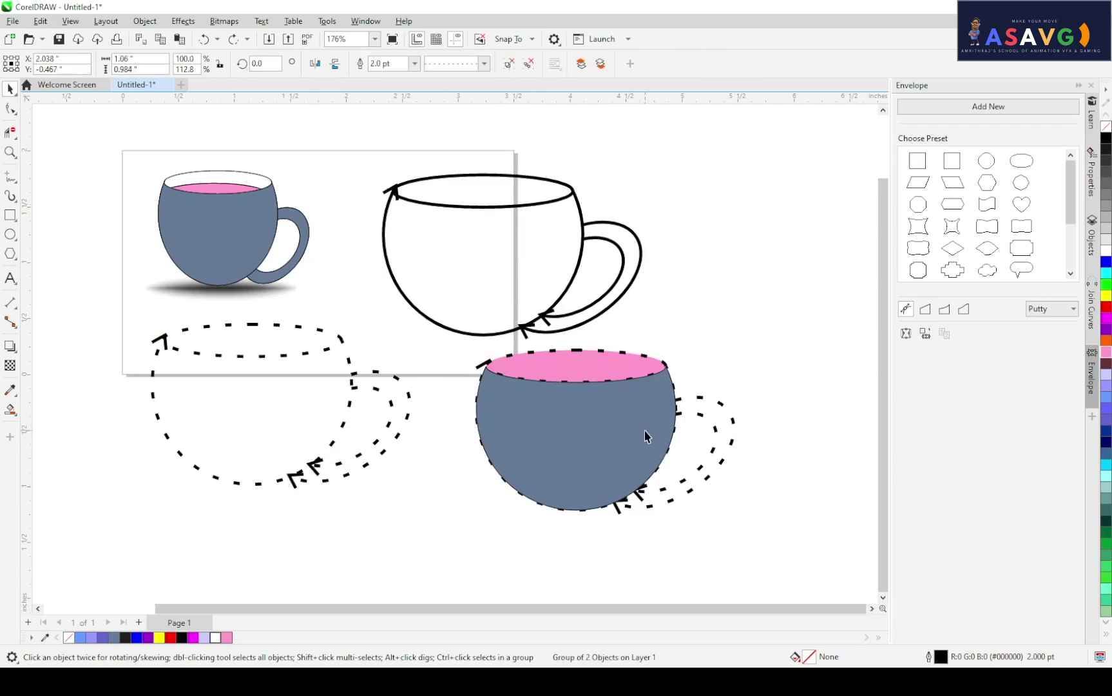
pyautogui.click(197, 228)
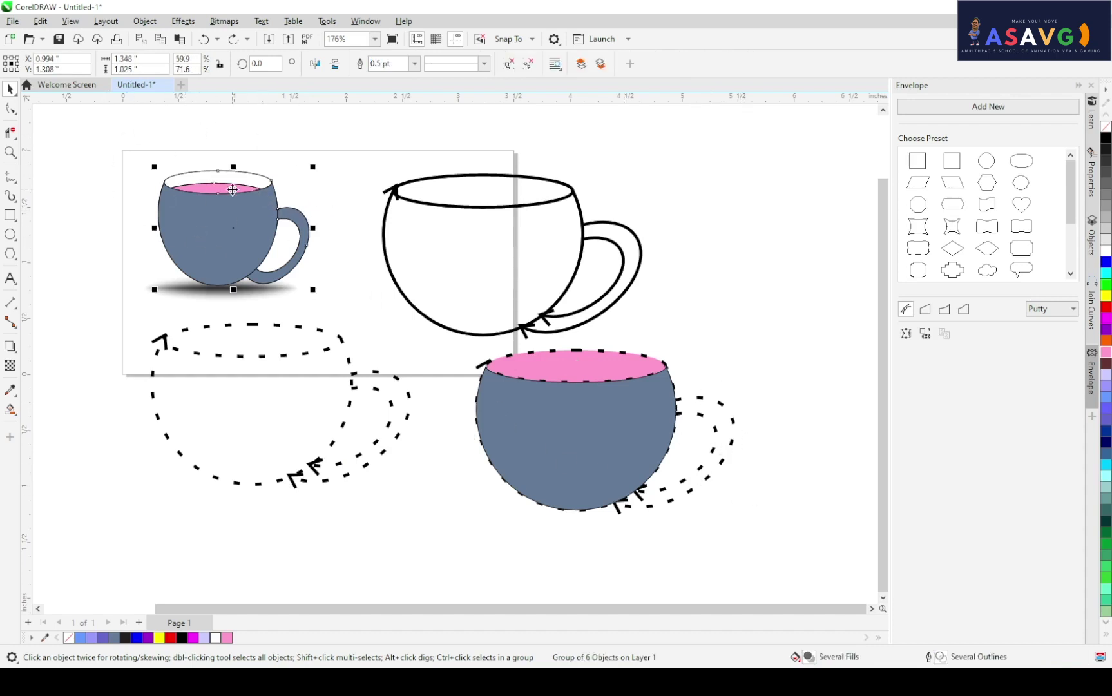
pyautogui.click(515, 207)
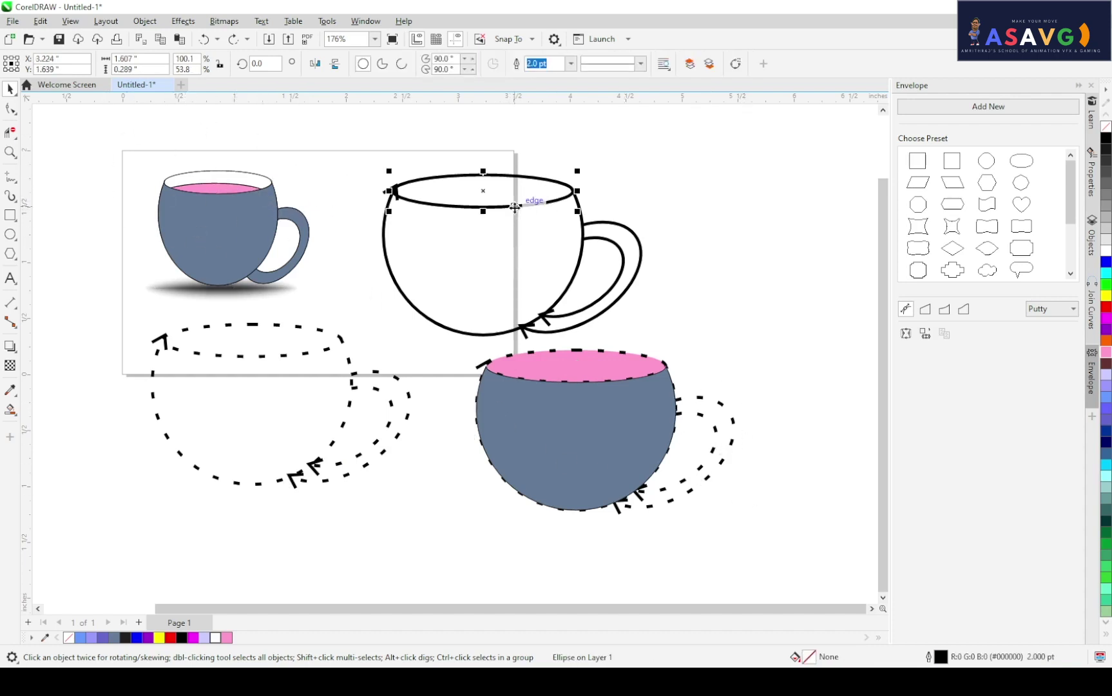
pyautogui.click(304, 353)
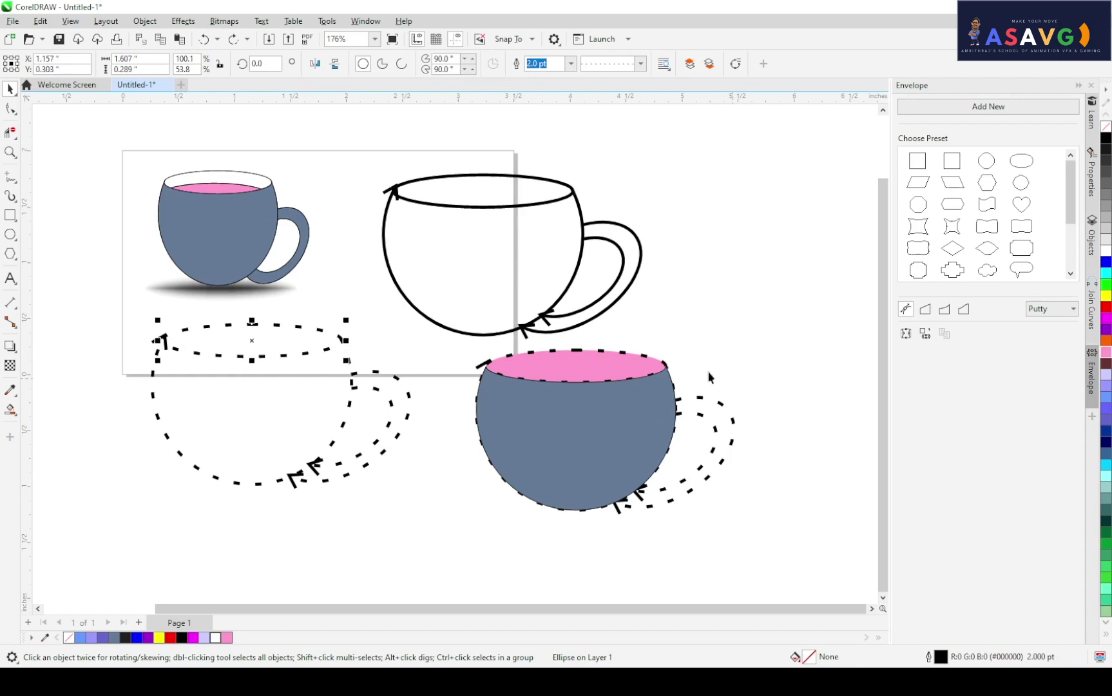
pyautogui.click(544, 408)
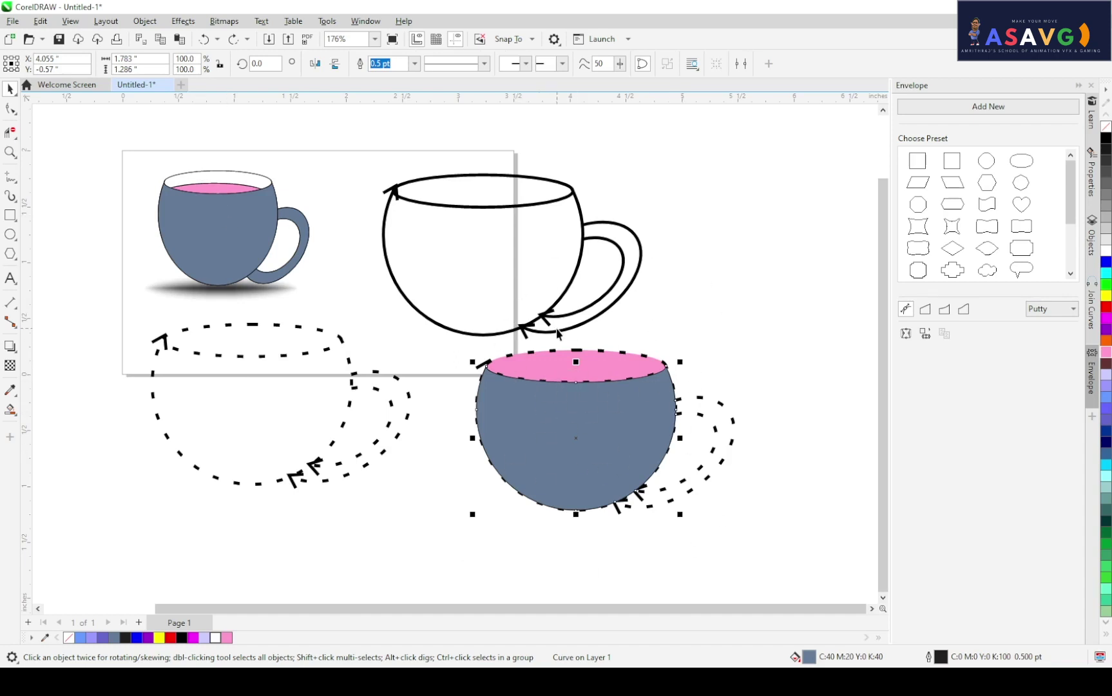
# Select all the cups and delete them to clear the page
pyautogui.moveTo(556, 323); pyautogui.dragTo(489, 358)
pyautogui.scroll(-1, 554, 262)
pyautogui.moveTo(384, 321); pyautogui.dragTo(448, 296)
pyautogui.click(10, 88)
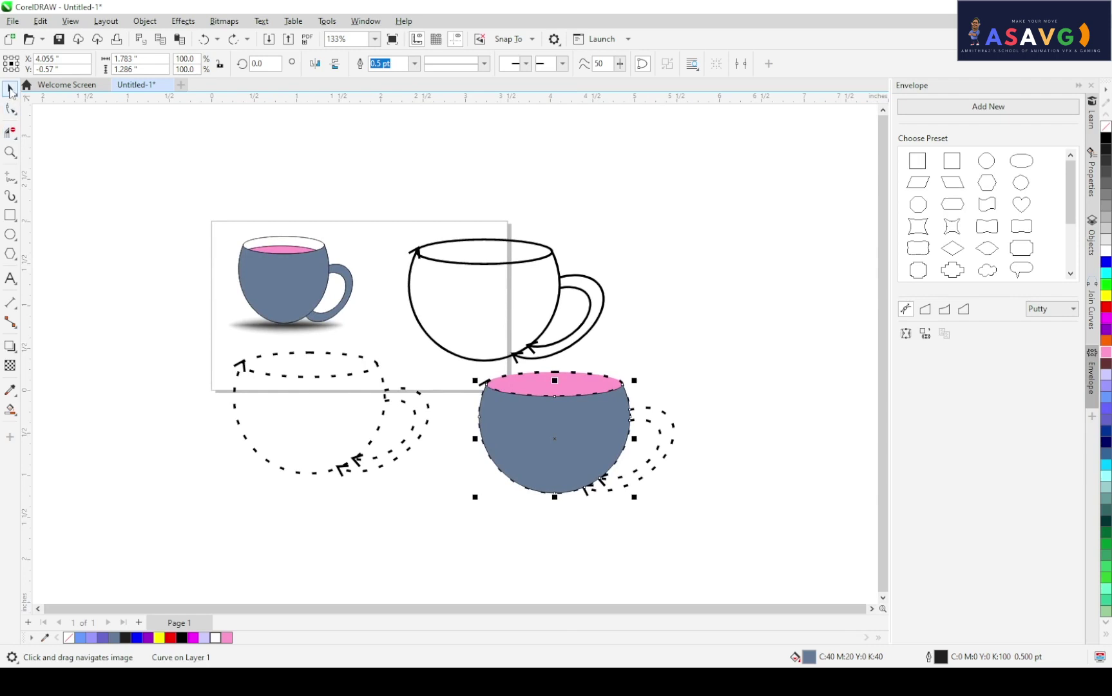
pyautogui.moveTo(171, 183)
pyautogui.mouseDown()
pyautogui.moveTo(310, 239)
pyautogui.moveTo(730, 527)
pyautogui.mouseUp()
pyautogui.press('Delete')
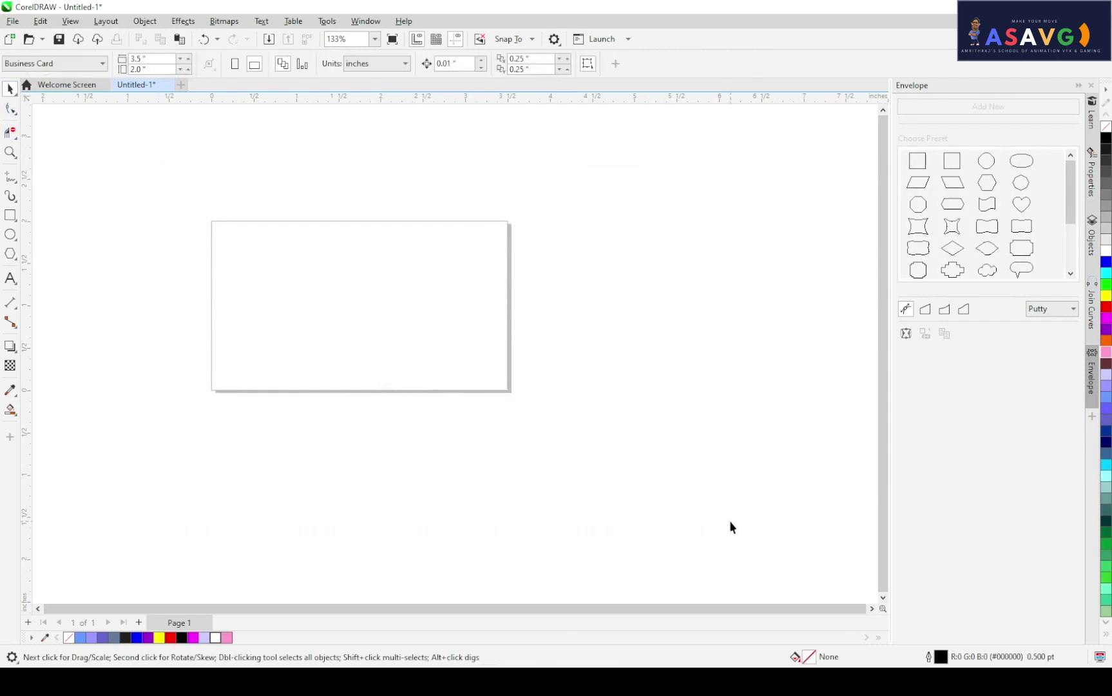
# Draw a nearly horizontal 2-point line about 2.95 inches long near the page's upper edge and colour it cyan
pyautogui.moveTo(271, 213); pyautogui.dragTo(274, 248)
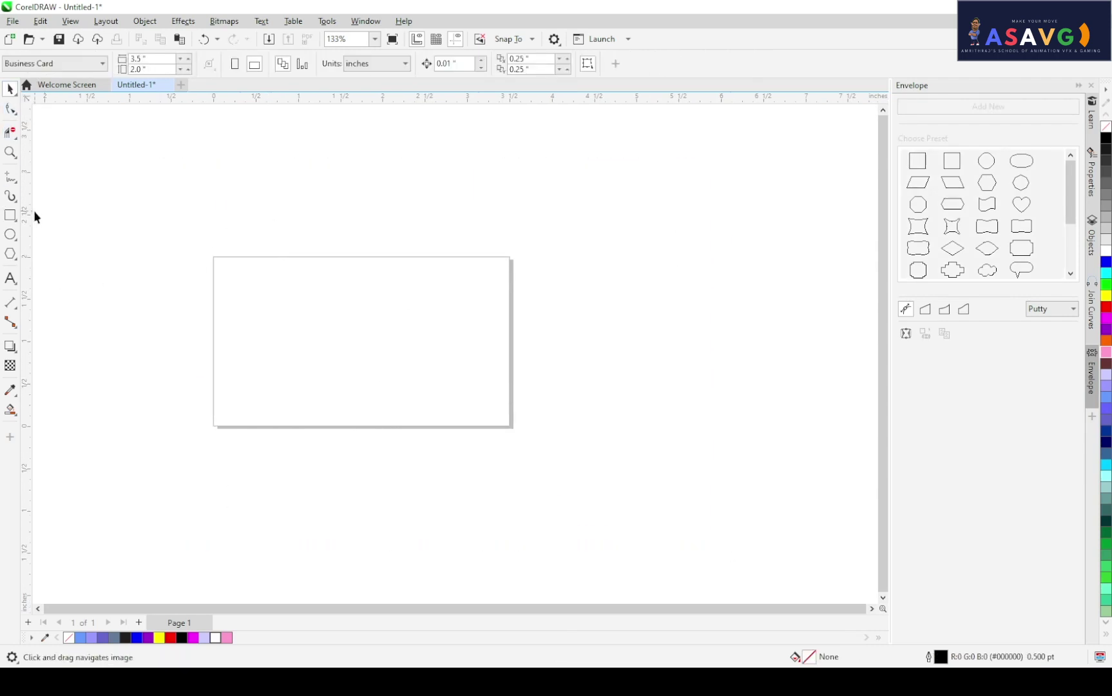
pyautogui.click(9, 176)
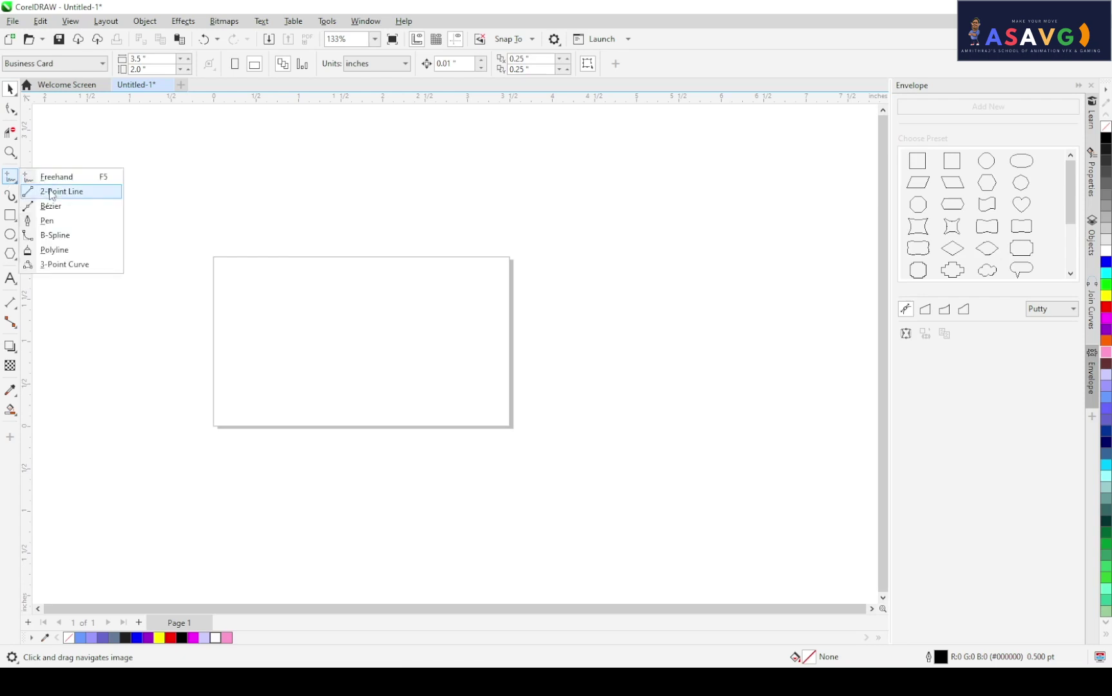
pyautogui.click(50, 192)
pyautogui.moveTo(239, 266); pyautogui.dragTo(492, 270)
pyautogui.click(1105, 275)
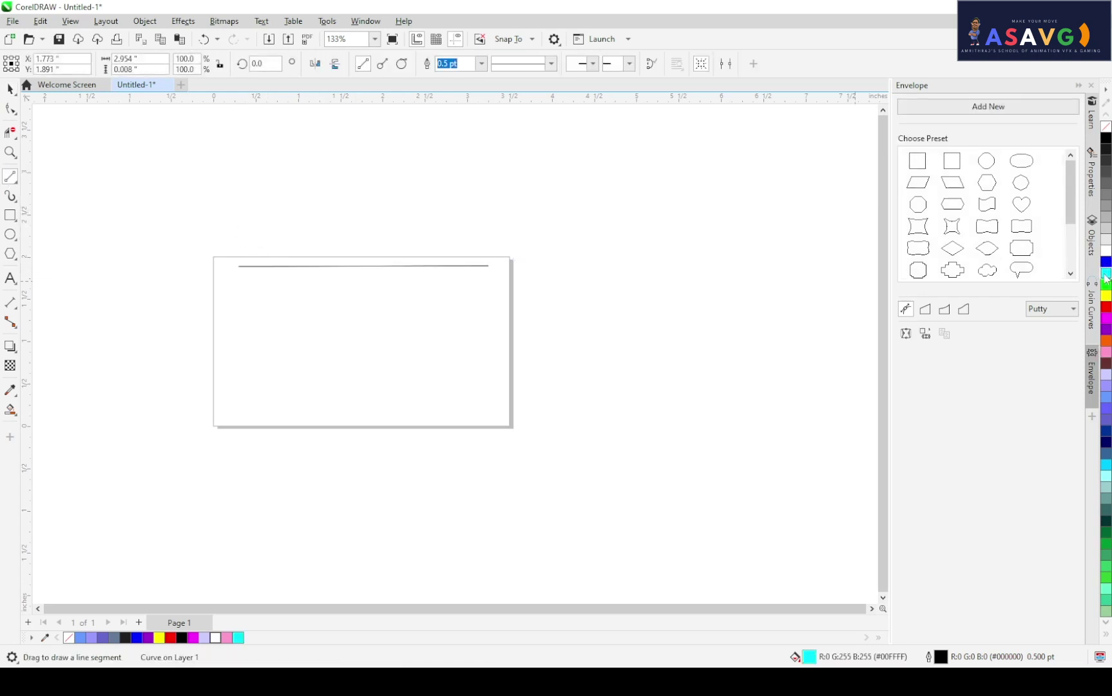
pyautogui.rightClick(1106, 276)
pyautogui.click(10, 89)
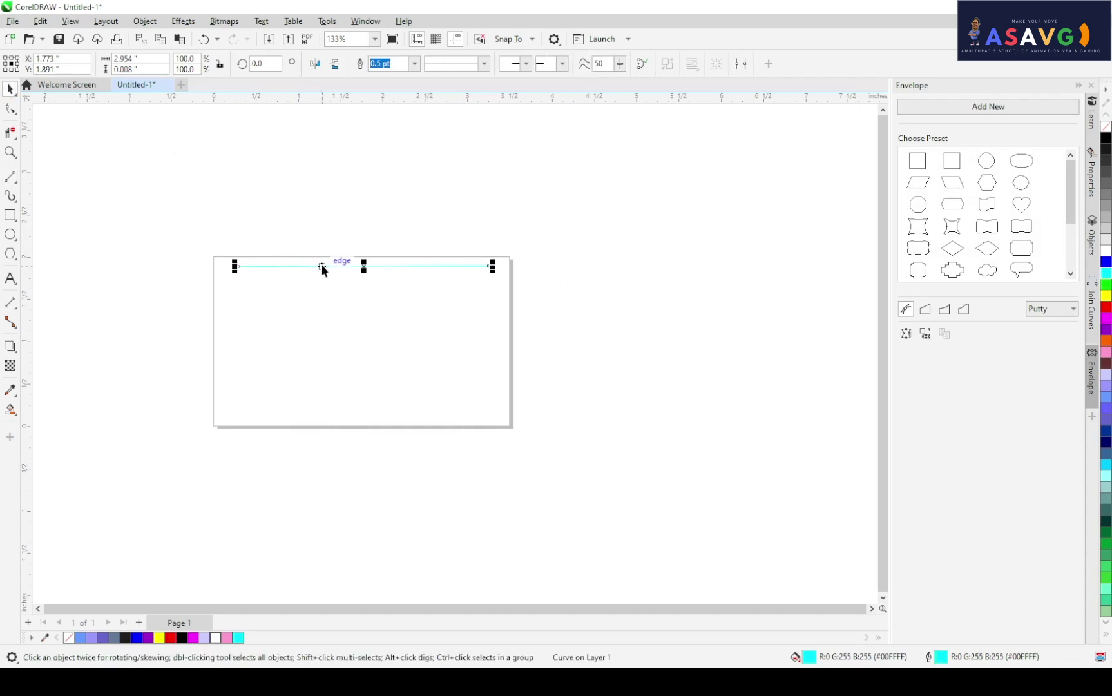
# Copy the cyan line about 1.24 inches lower and set the copy's outline colour to orange
pyautogui.moveTo(320, 267); pyautogui.dragTo(326, 371)
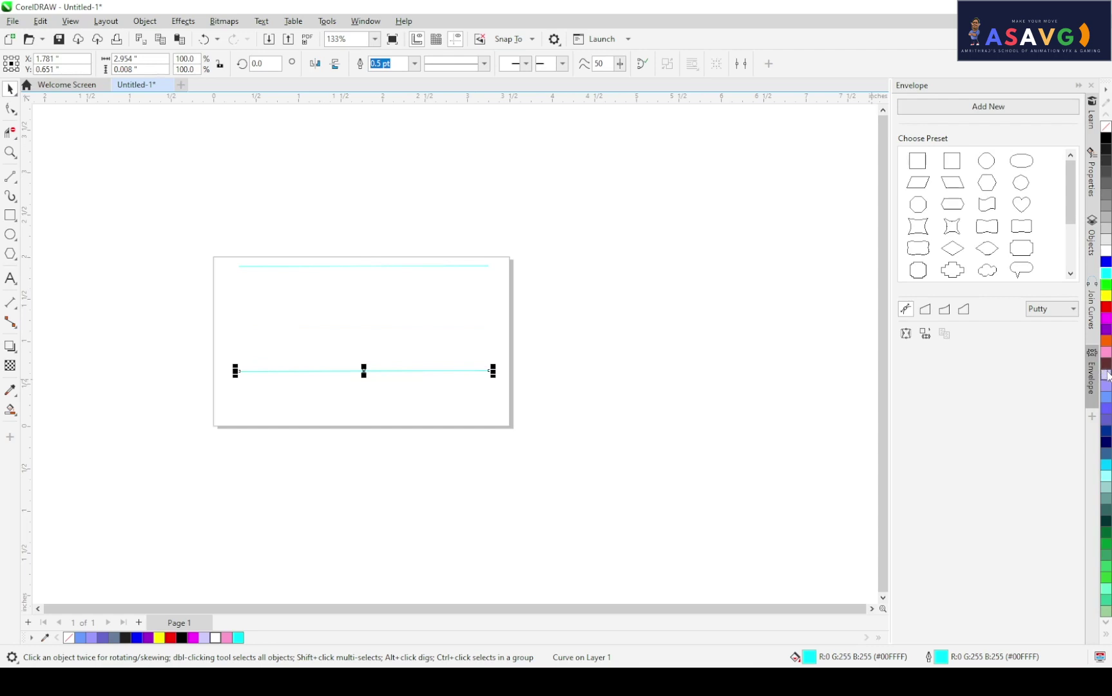
pyautogui.rightClick(1106, 341)
pyautogui.click(715, 315)
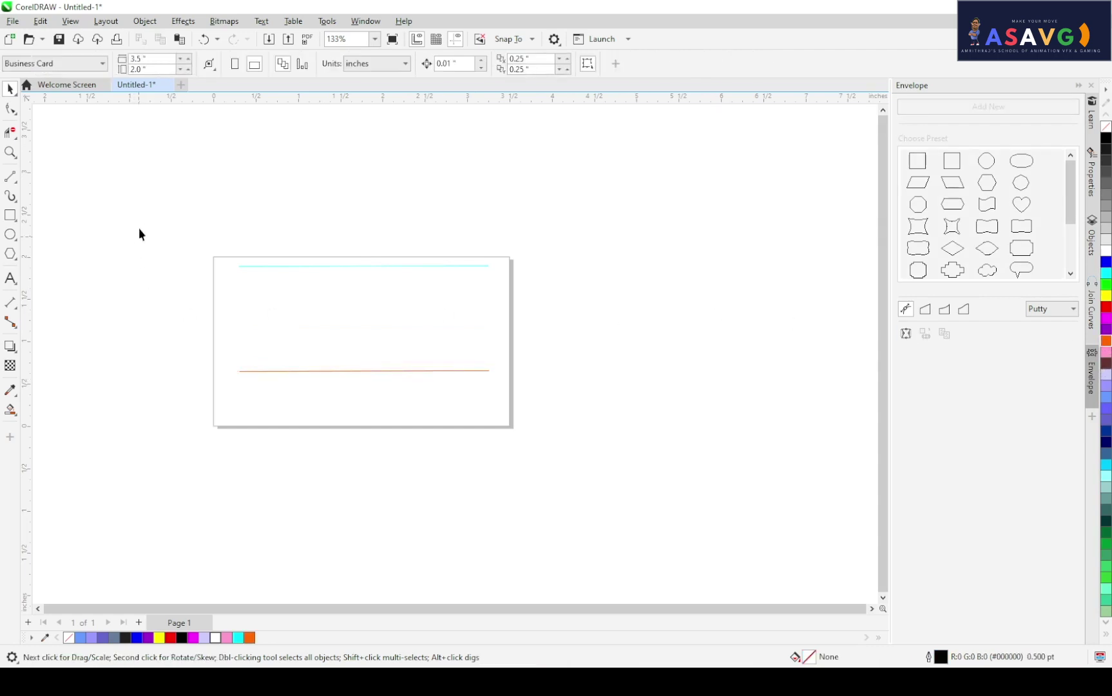
# Select both lines and blend the cyan one into the orange one with 50 steps
pyautogui.moveTo(139, 233); pyautogui.dragTo(584, 422)
pyautogui.click(10, 348)
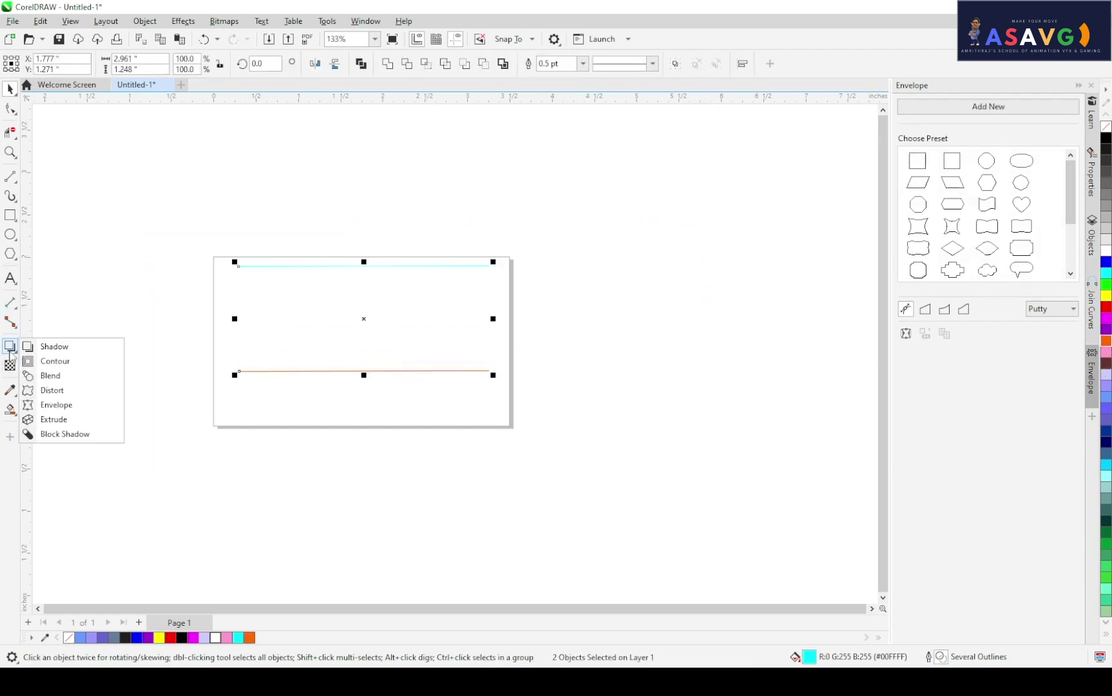
pyautogui.click(51, 376)
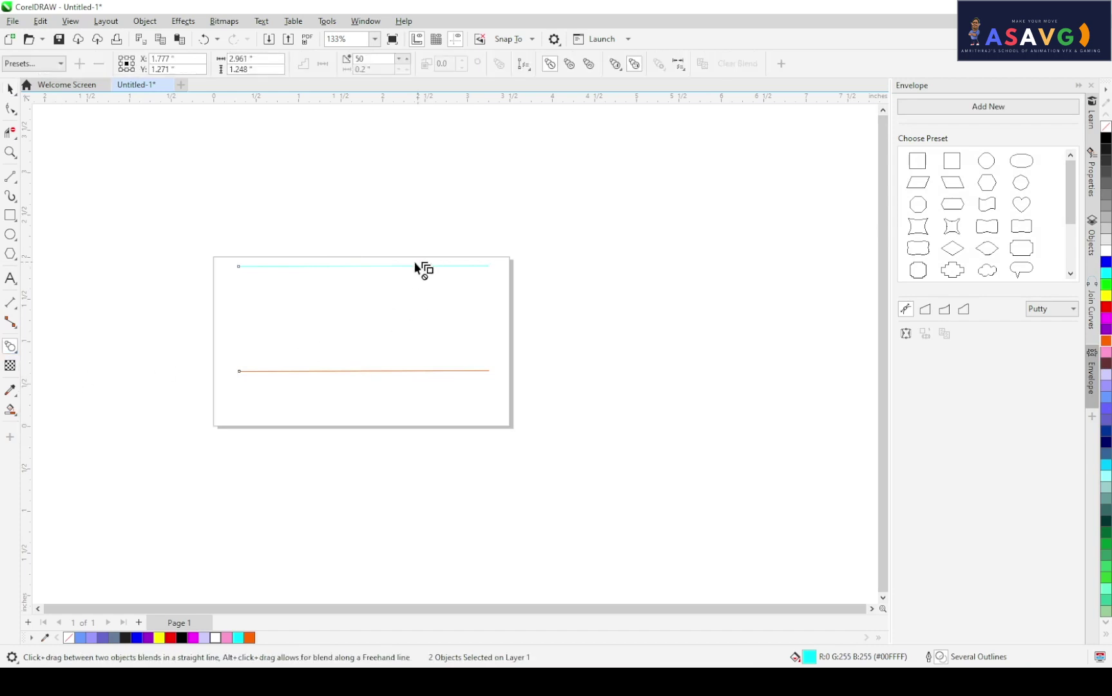
pyautogui.moveTo(348, 299); pyautogui.dragTo(459, 348)
# Rotate the blend's intermediate lines by setting the blend direction to 155.0°
pyautogui.scroll(2, 365, 371)
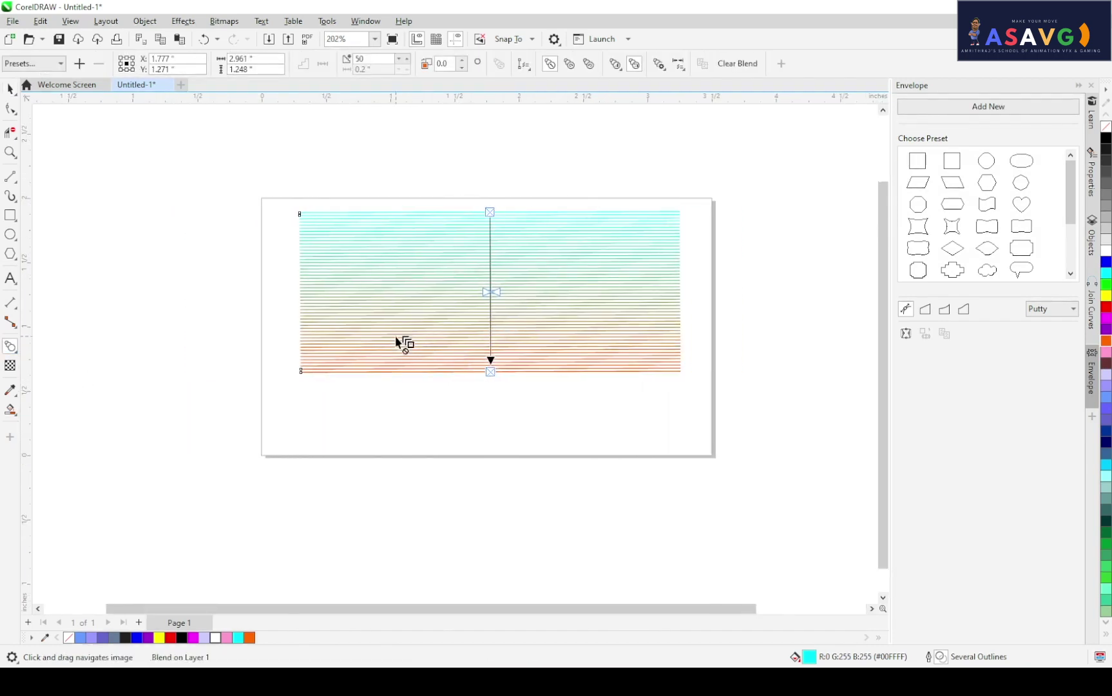
pyautogui.moveTo(544, 317); pyautogui.dragTo(470, 293)
pyautogui.moveTo(459, 63); pyautogui.dragTo(463, 66)
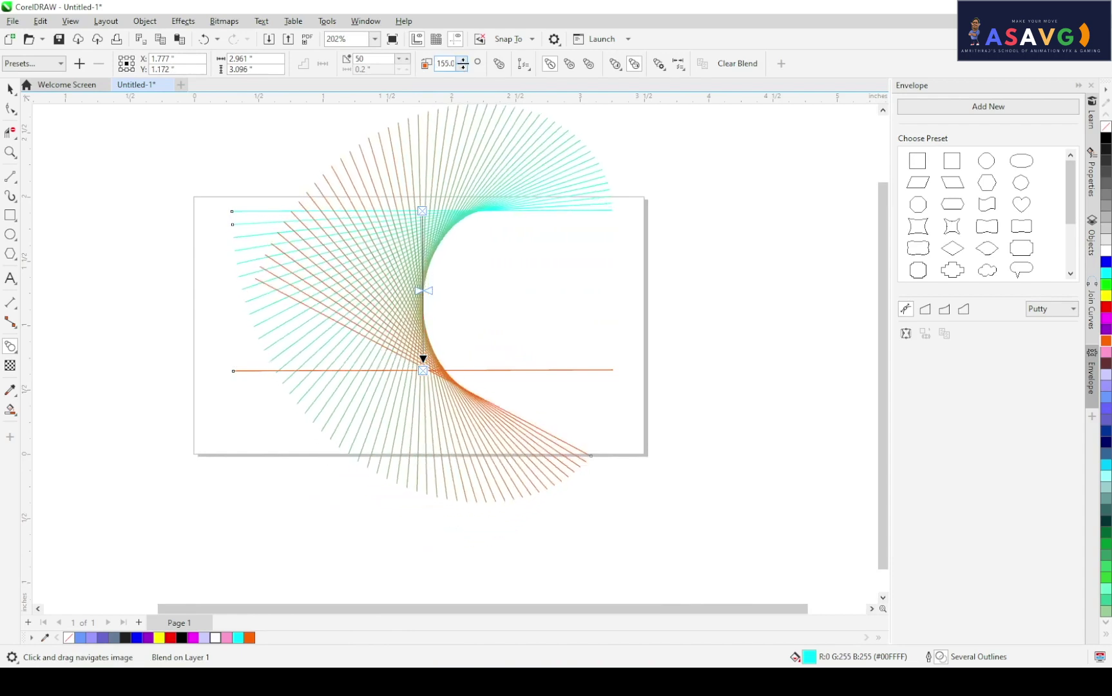
# Shift the blend's object and colour acceleration towards the orange line, then return to the Pick tool
pyautogui.scroll(-2, 576, 309)
pyautogui.moveTo(547, 297); pyautogui.dragTo(510, 284)
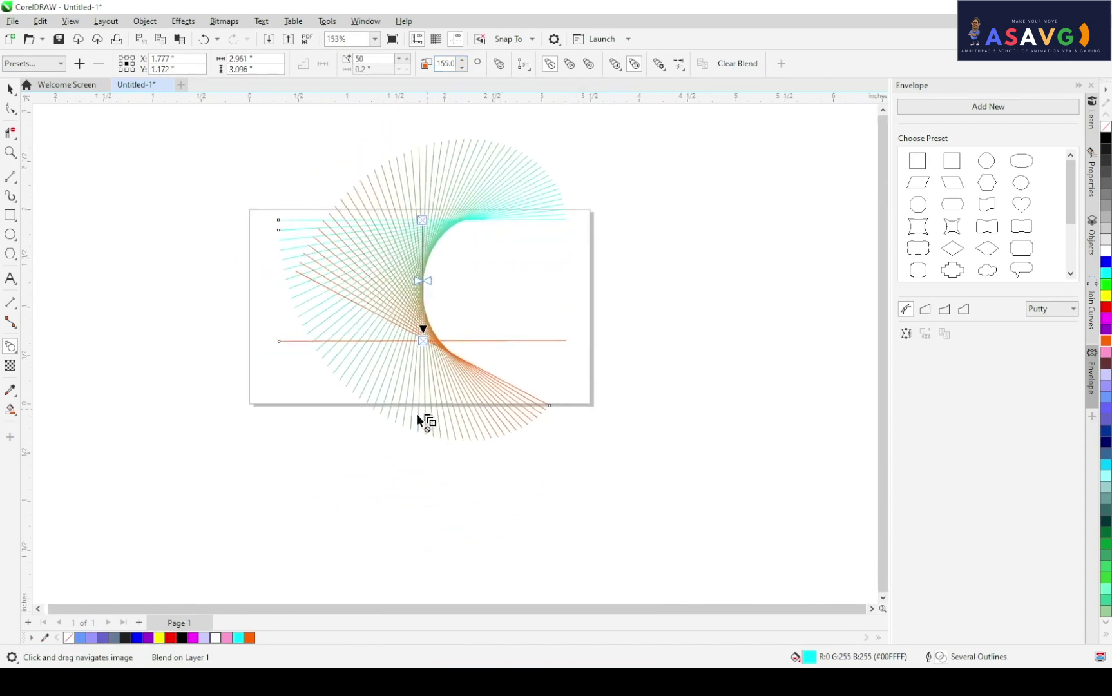
pyautogui.moveTo(424, 282)
pyautogui.mouseDown()
pyautogui.moveTo(424, 244)
pyautogui.moveTo(424, 291)
pyautogui.mouseUp()
pyautogui.scroll(1, 442, 327)
pyautogui.press('space')
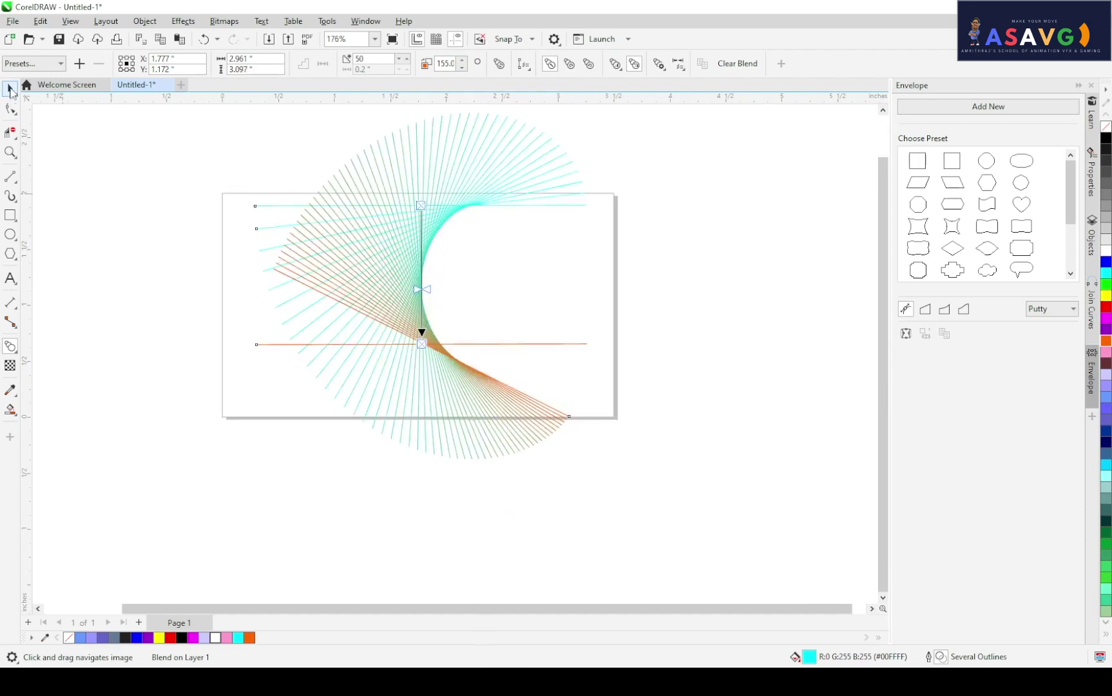
pyautogui.scroll(2, 585, 335)
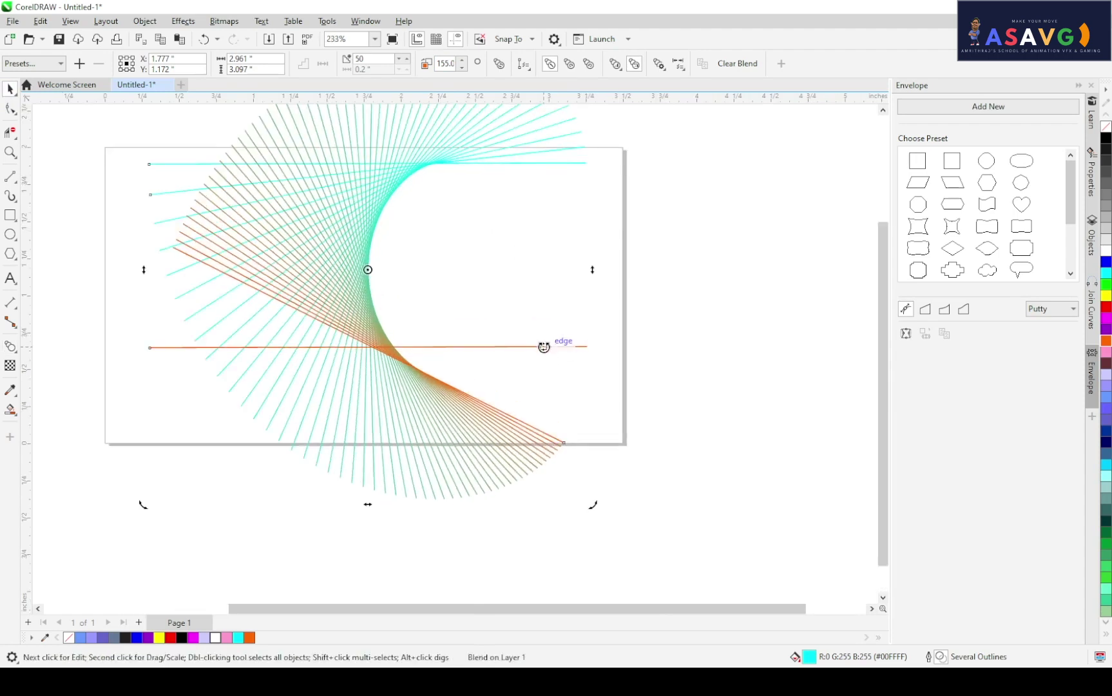
# Add a node near the orange line's right end, pull it upward, and undo back to a slight downward bend
pyautogui.press('F10')
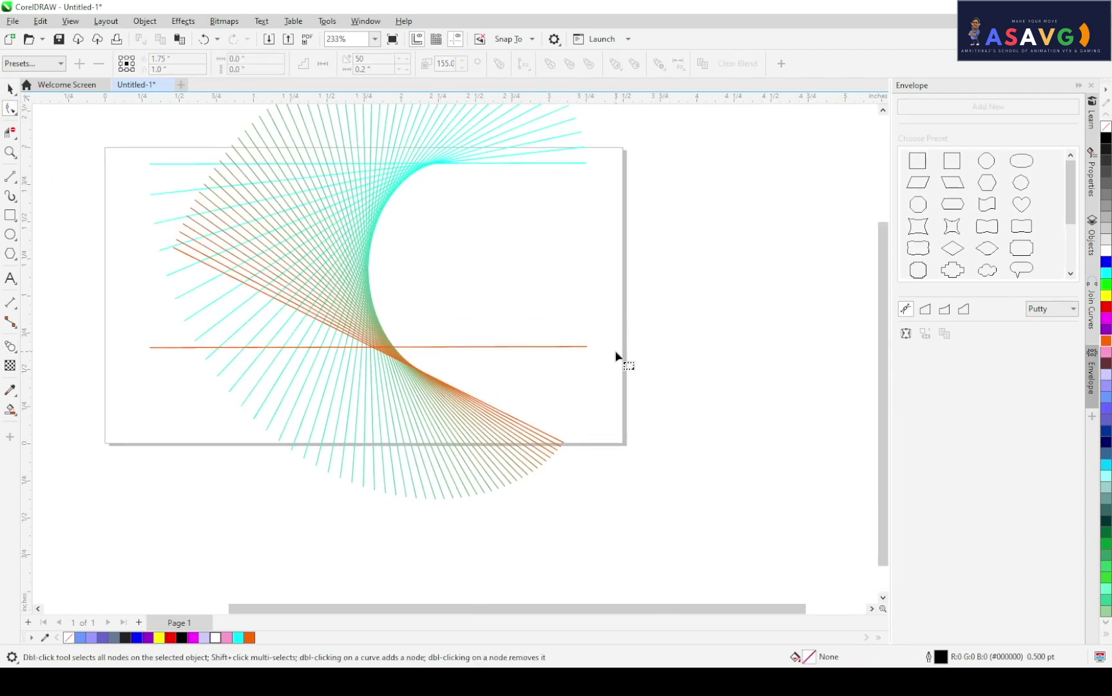
pyautogui.click(580, 348)
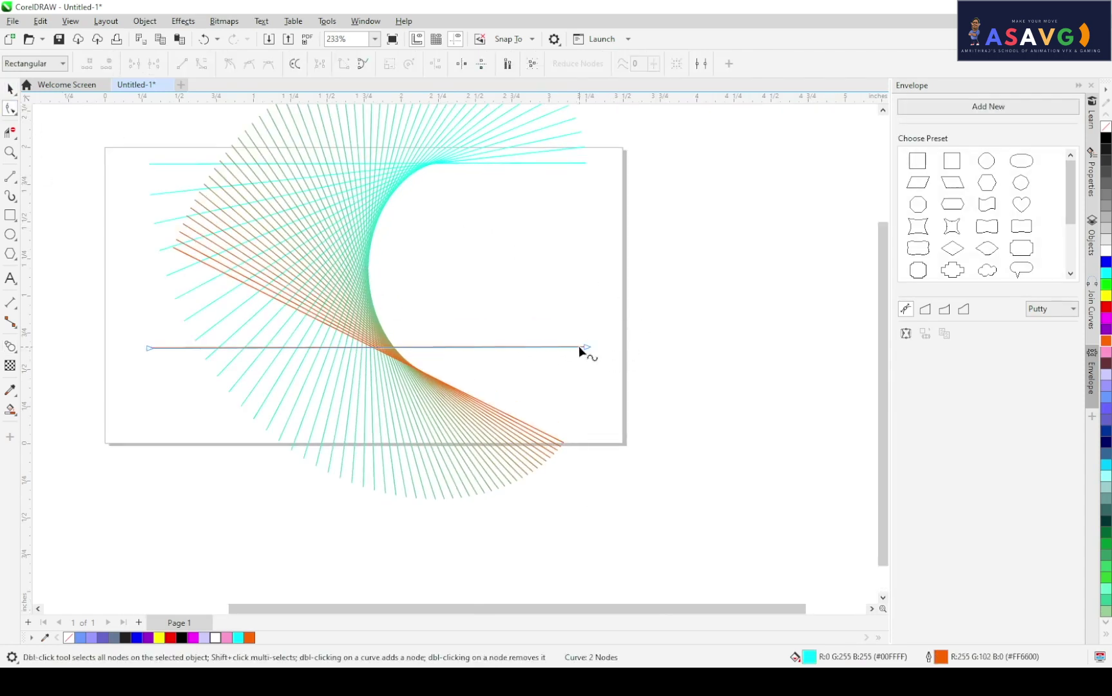
pyautogui.doubleClick(510, 347)
pyautogui.moveTo(509, 348); pyautogui.dragTo(557, 201)
pyautogui.scroll(-3, 547, 213)
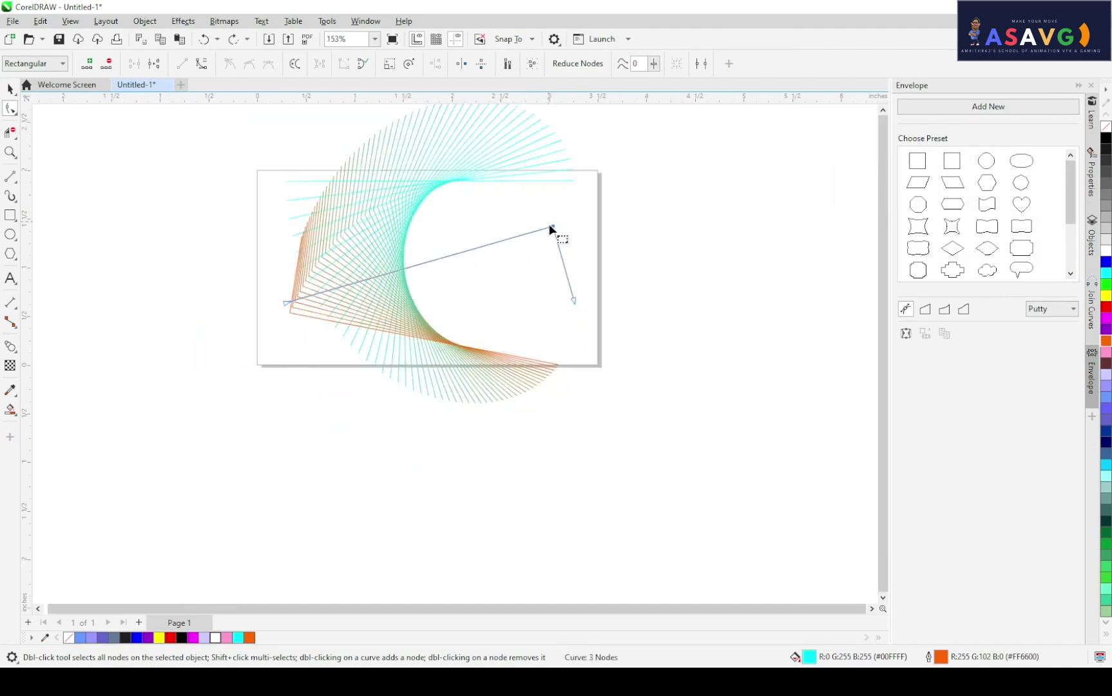
pyautogui.hotkey('ctrl', 'z')
pyautogui.hotkey('ctrl', 'z')
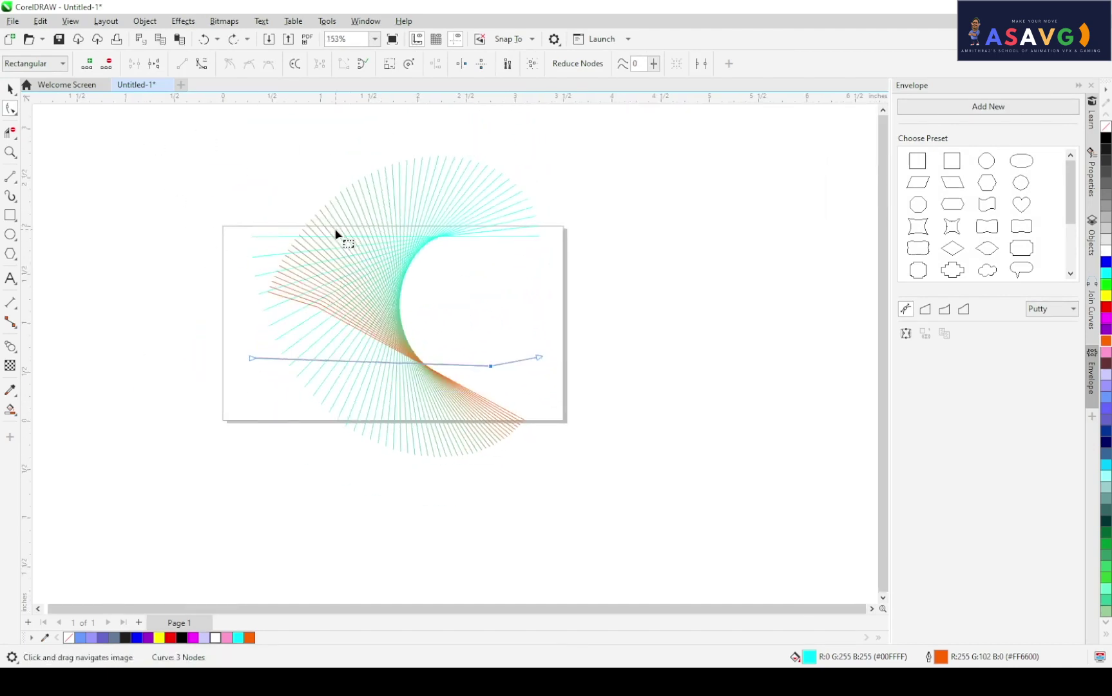
# Add a second node near the orange line's left end and pull it down to the page's lower edge
pyautogui.doubleClick(301, 358)
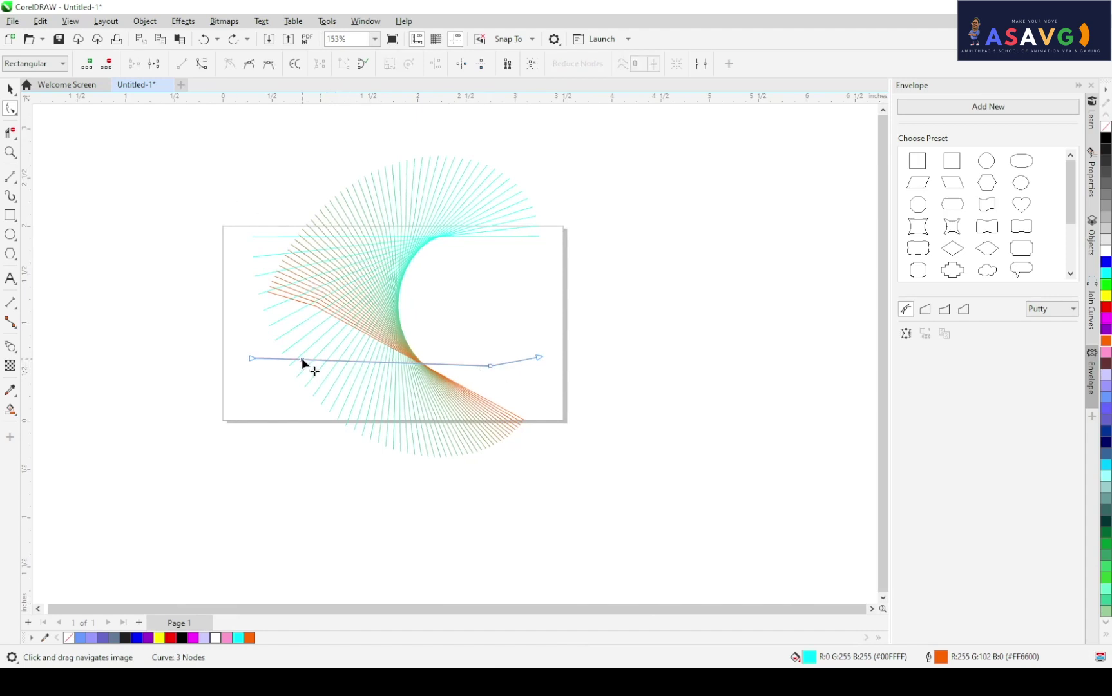
pyautogui.moveTo(301, 358); pyautogui.dragTo(312, 420)
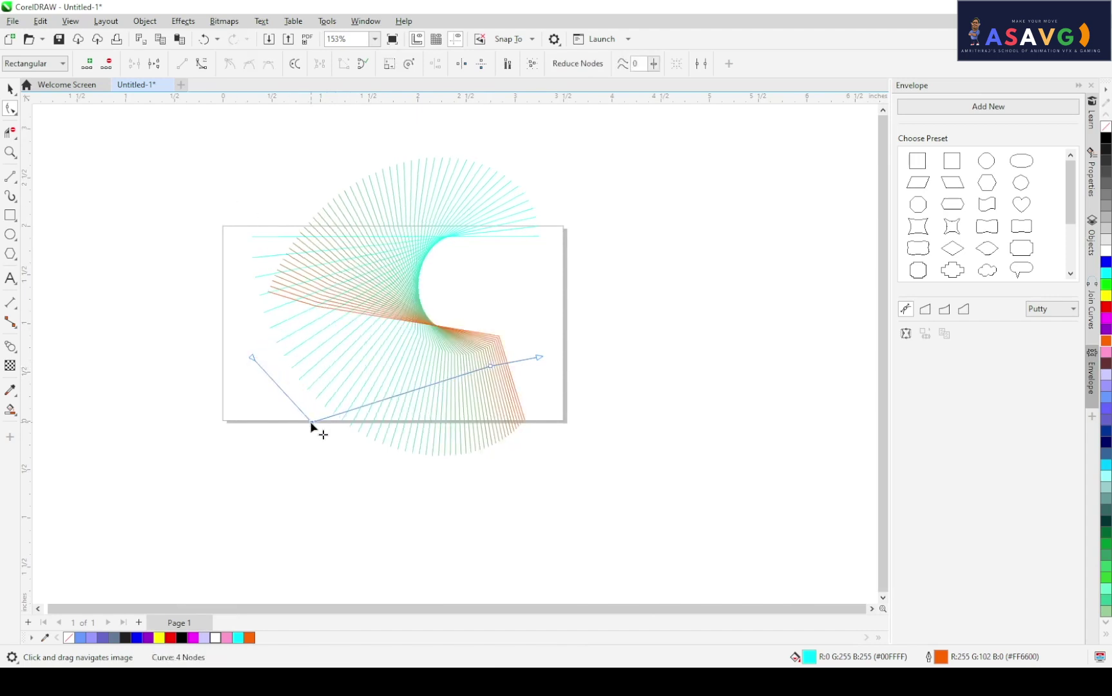
pyautogui.press('space')
pyautogui.click(630, 197)
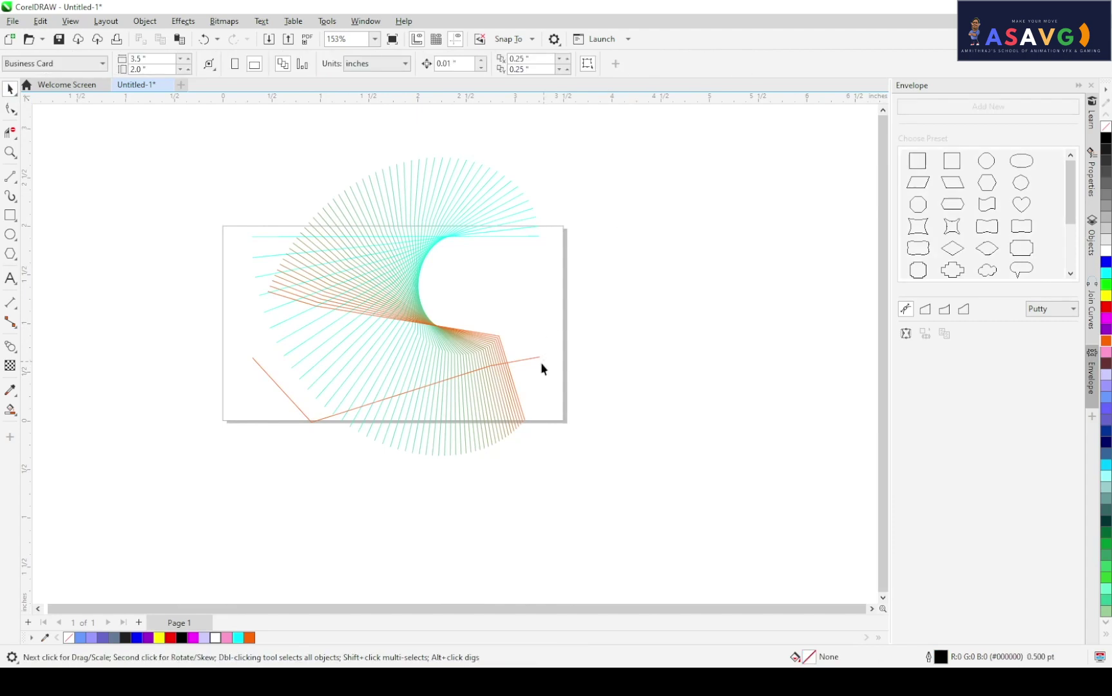
# Break the blend apart and delete the bent orange line, then undo both changes
pyautogui.click(535, 359)
pyautogui.rightClick(397, 303)
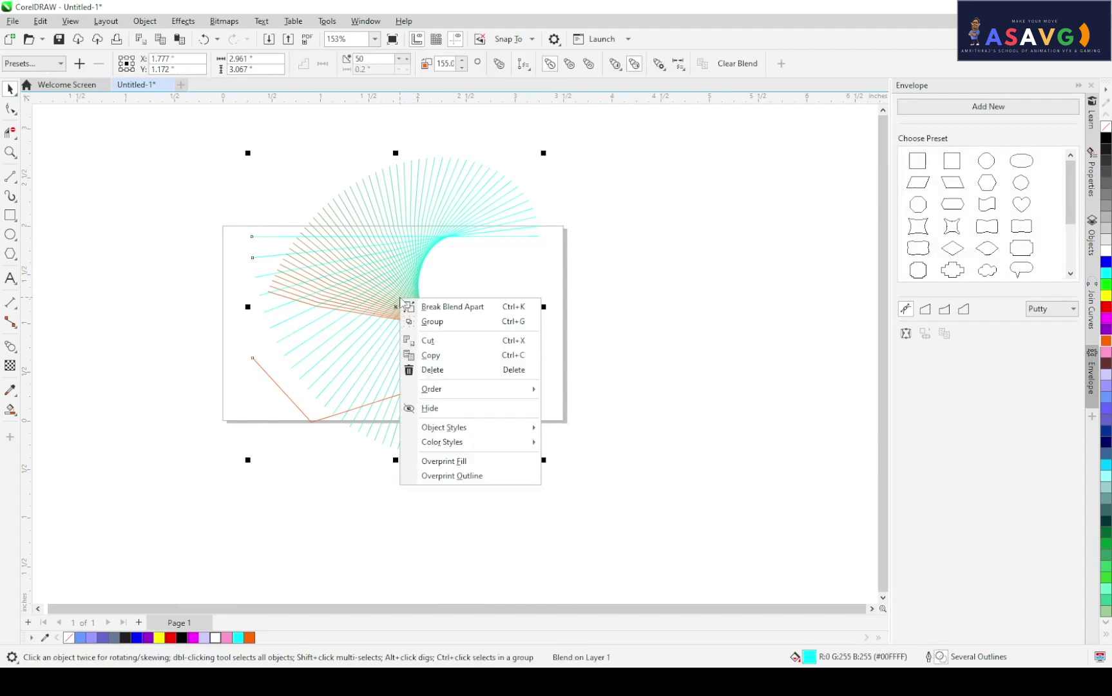
pyautogui.click(434, 307)
pyautogui.click(584, 286)
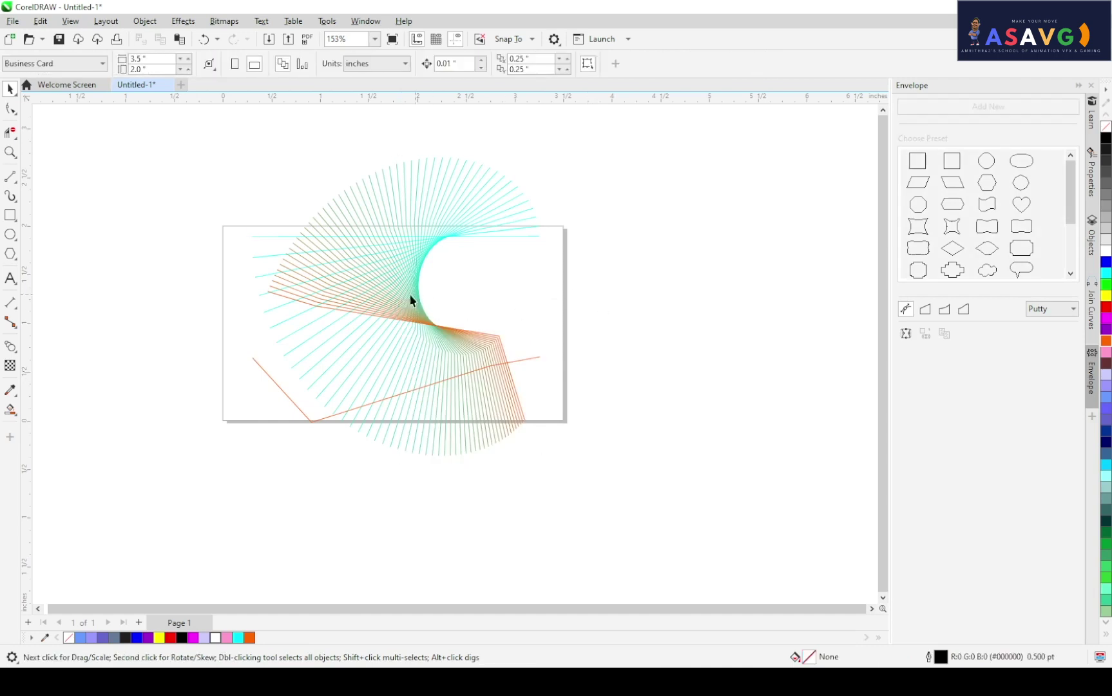
pyautogui.click(296, 408)
pyautogui.press('Delete')
pyautogui.click(377, 335)
pyautogui.moveTo(417, 345); pyautogui.dragTo(350, 350)
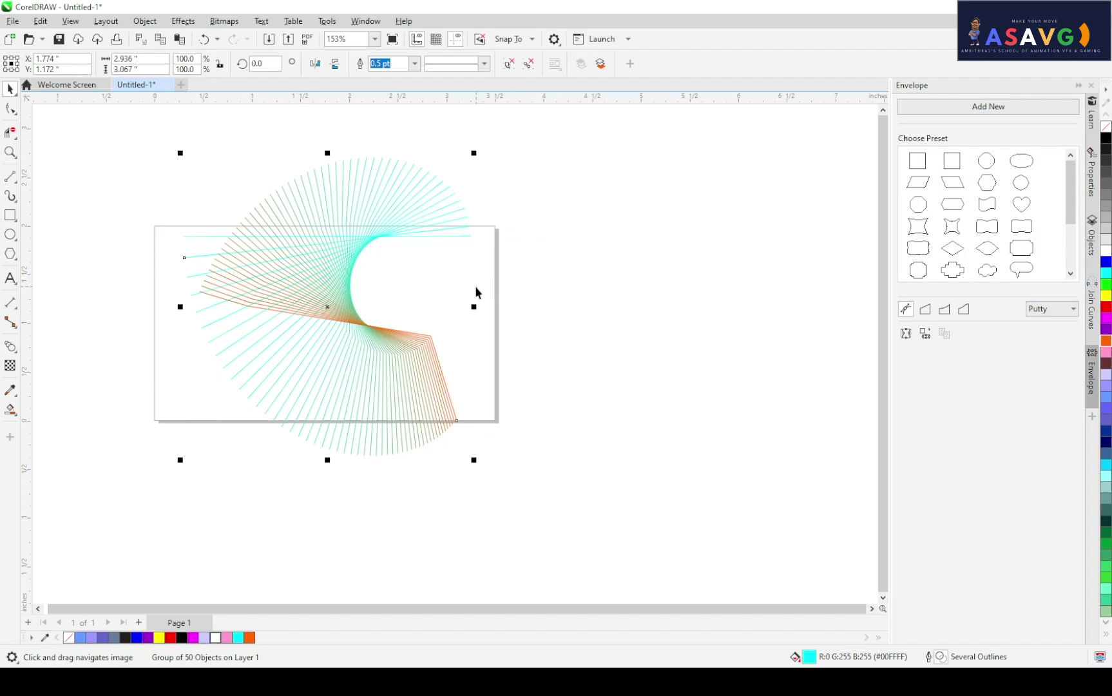
pyautogui.hotkey('ctrl', 'z')
pyautogui.hotkey('ctrl', 'z')
# Break the blend apart and delete the separated bent orange line
pyautogui.rightClick(301, 276)
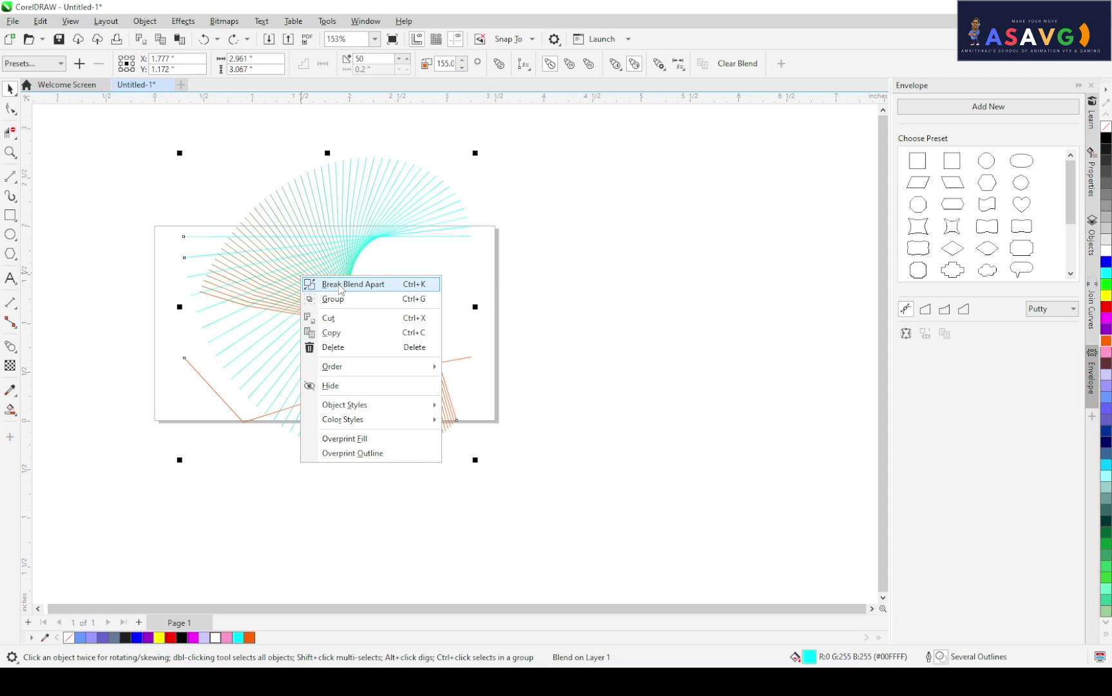
pyautogui.click(340, 284)
pyautogui.click(505, 282)
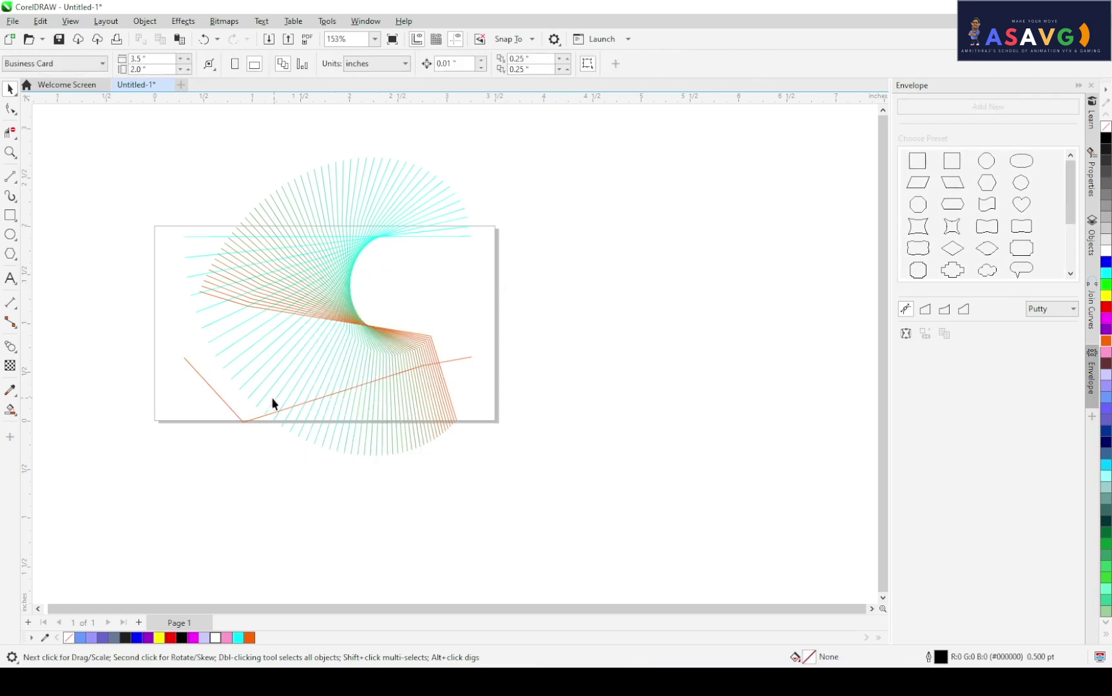
pyautogui.click(243, 420)
pyautogui.press('Delete')
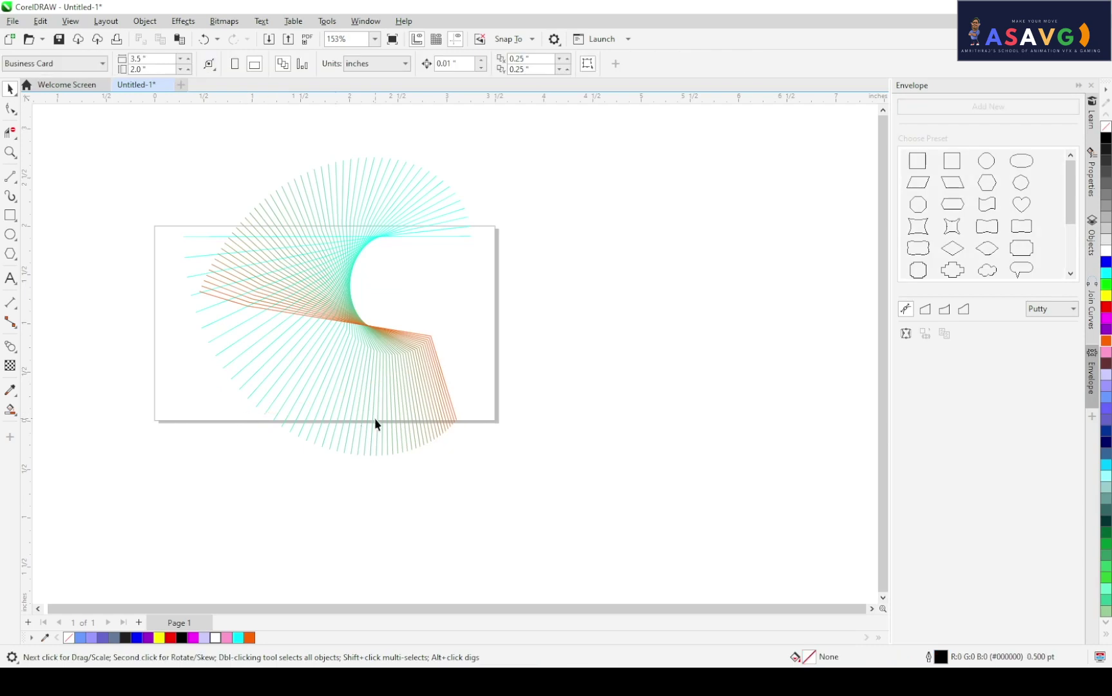
# Move the line group about 0.86 inches left and draw a rectangle about 4.69 by 2.11 inches at the page's right edge
pyautogui.click(300, 350)
pyautogui.scroll(-1, 303, 351)
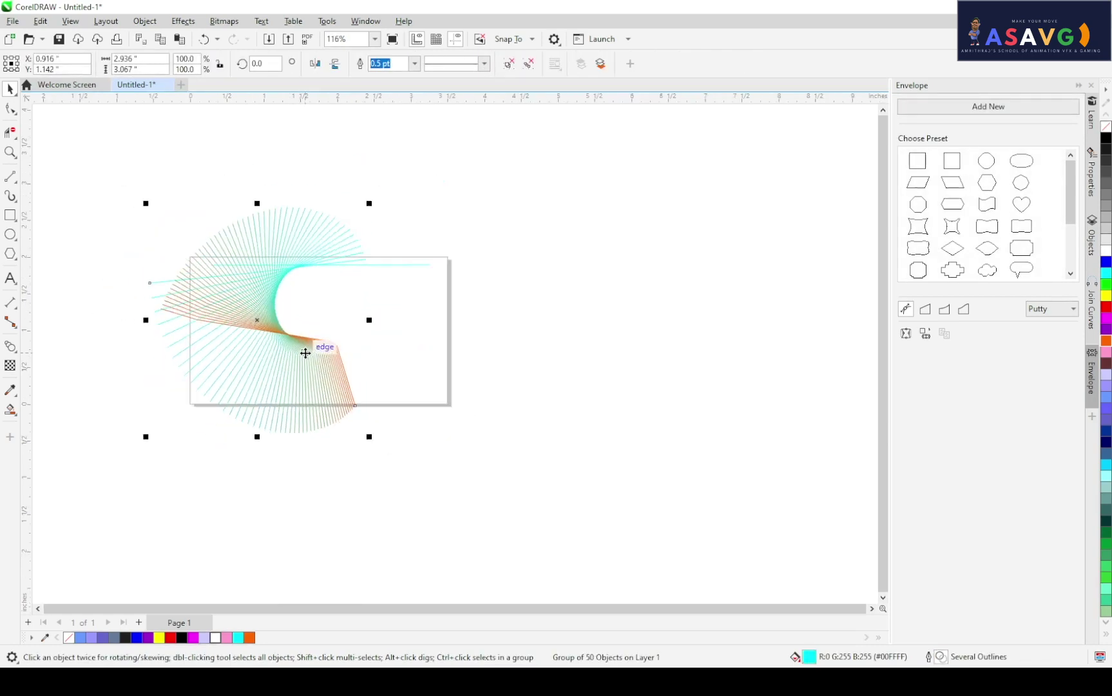
pyautogui.click(10, 215)
pyautogui.moveTo(430, 256); pyautogui.dragTo(778, 412)
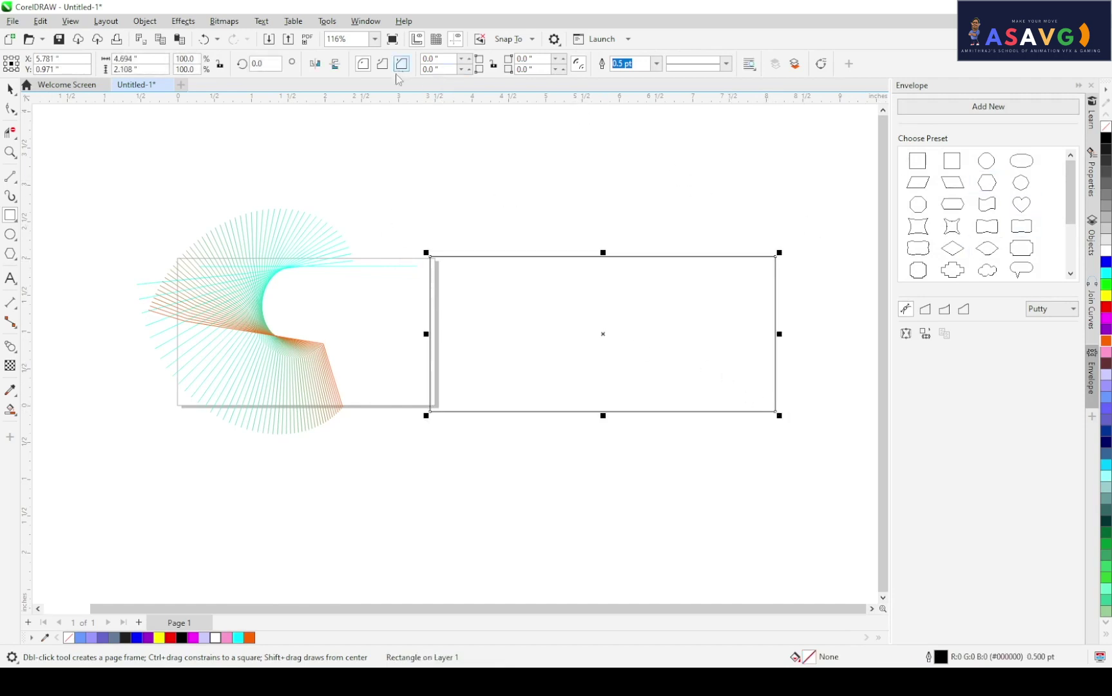
pyautogui.click(10, 88)
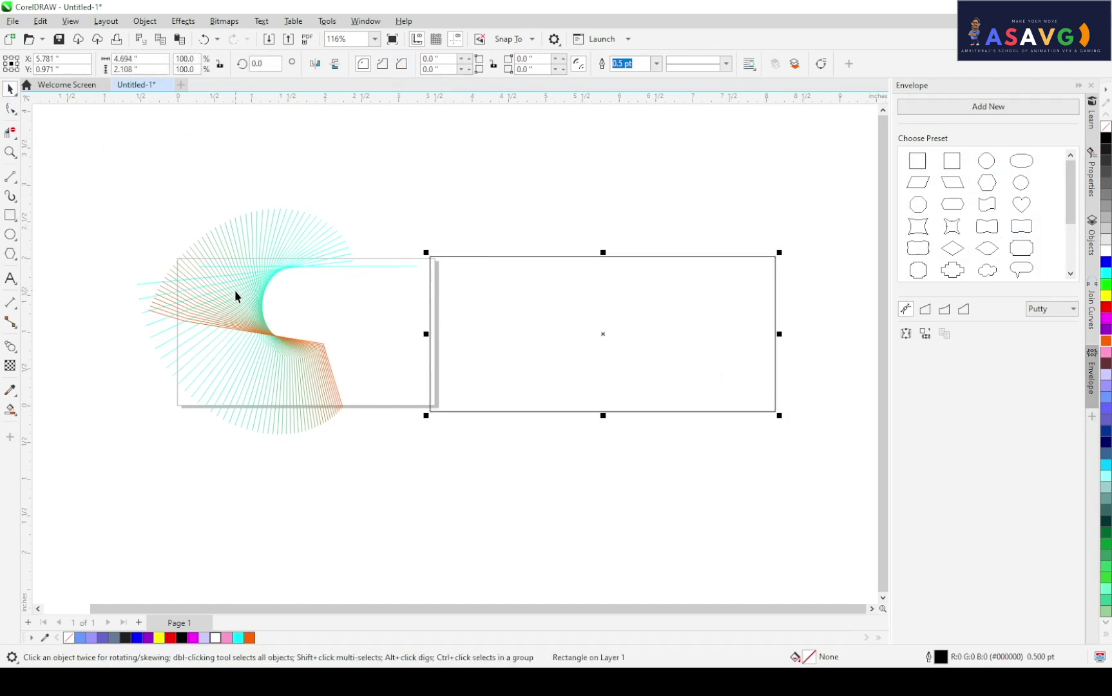
# PowerClip the group of blended lines inside the rectangle, positioned over its left part
pyautogui.click(218, 294)
pyautogui.moveTo(218, 293); pyautogui.dragTo(465, 304)
pyautogui.click(514, 347)
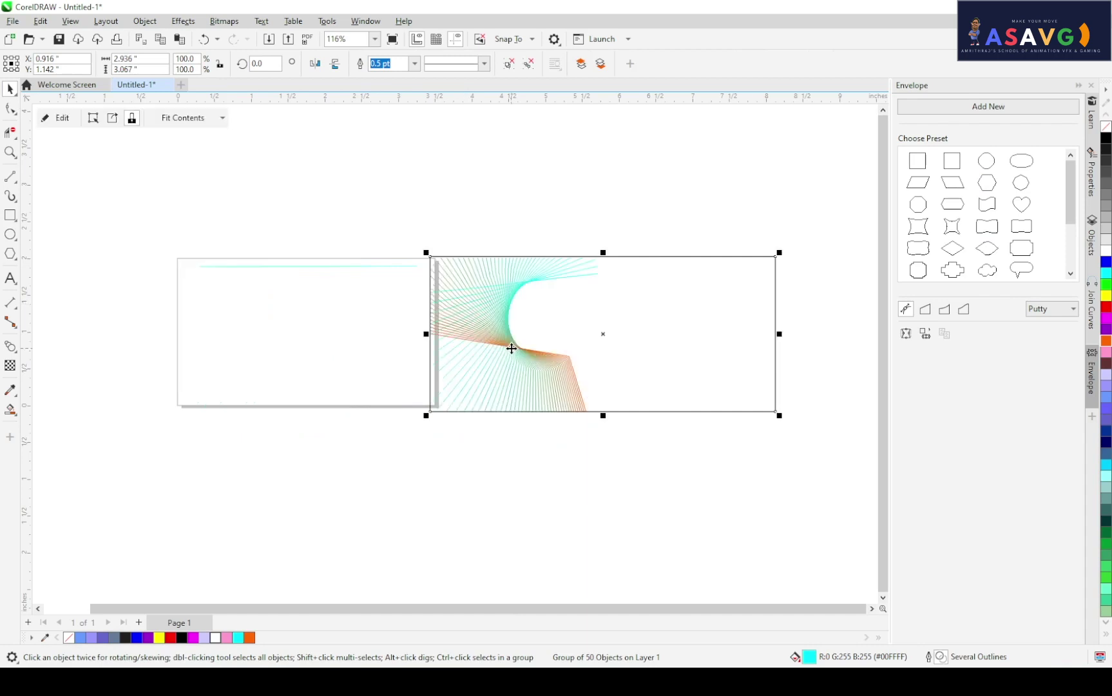
pyautogui.click(487, 189)
pyautogui.moveTo(261, 302); pyautogui.dragTo(222, 299)
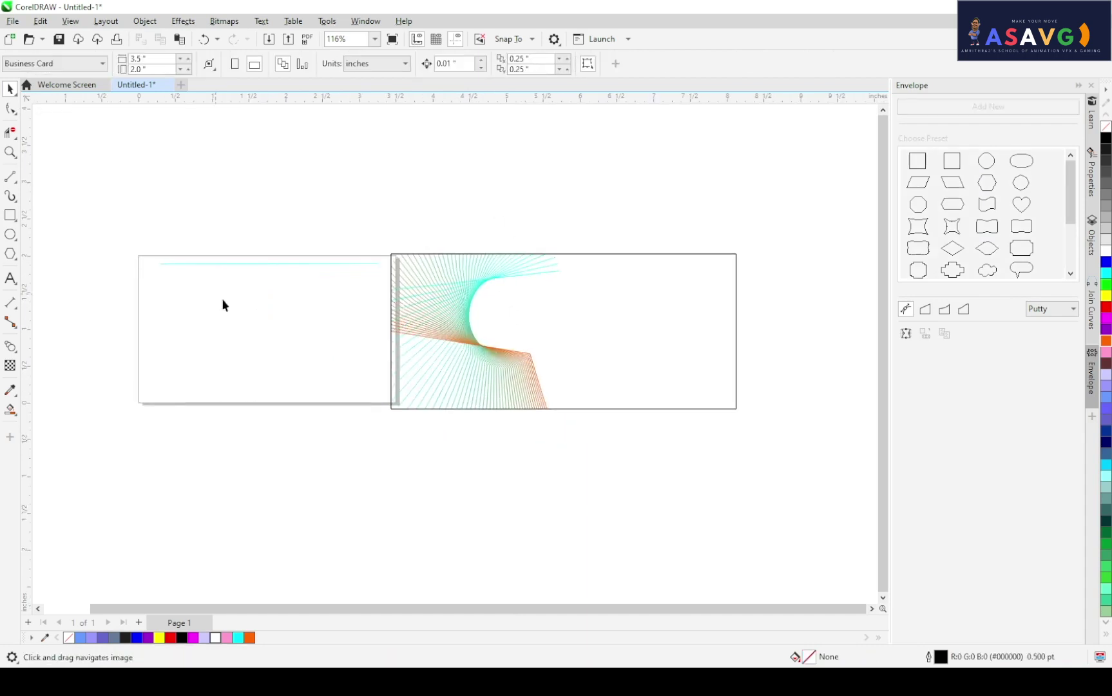
pyautogui.click(494, 259)
pyautogui.click(540, 230)
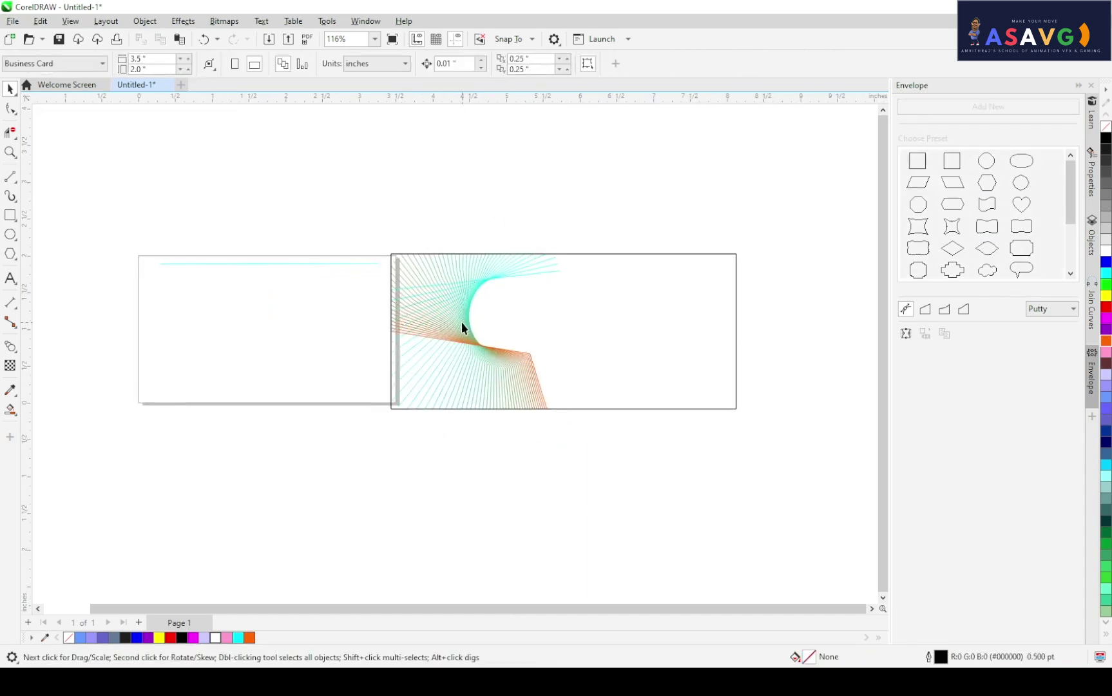
# Try purple (#9900CC), periwinkle (#9999FF) and pale lavender (RGB 204, 204, 255) fills on the PowerClip rectangle
pyautogui.click(534, 340)
pyautogui.scroll(2, 534, 339)
pyautogui.scroll(2, 534, 340)
pyautogui.moveTo(543, 364); pyautogui.dragTo(451, 355)
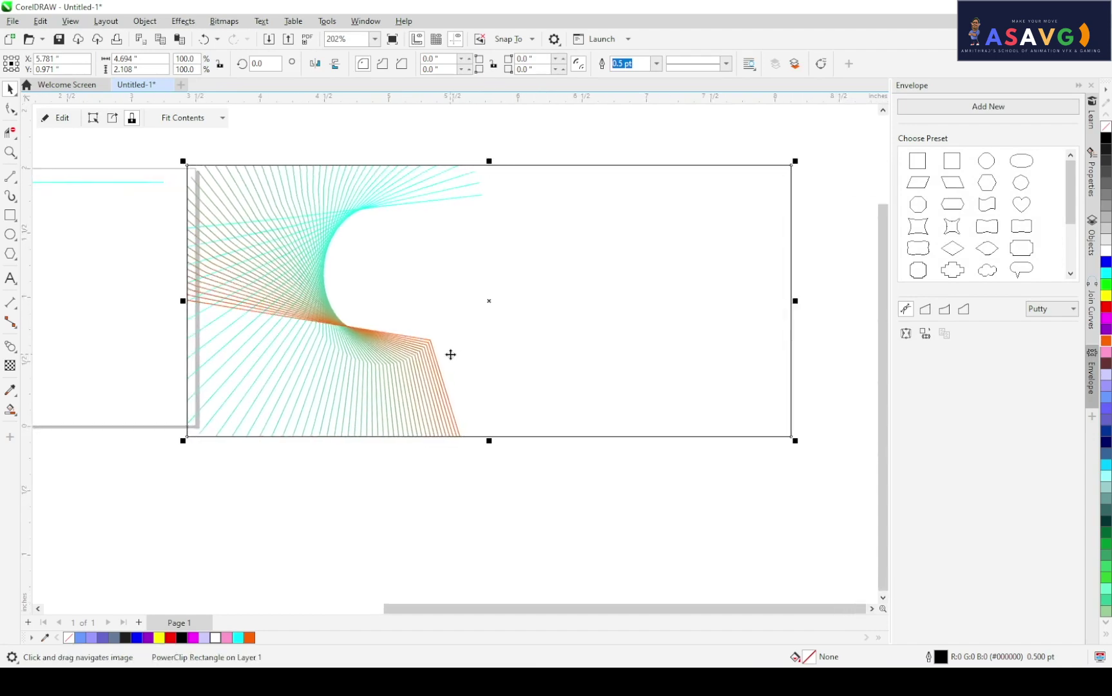
pyautogui.click(1106, 329)
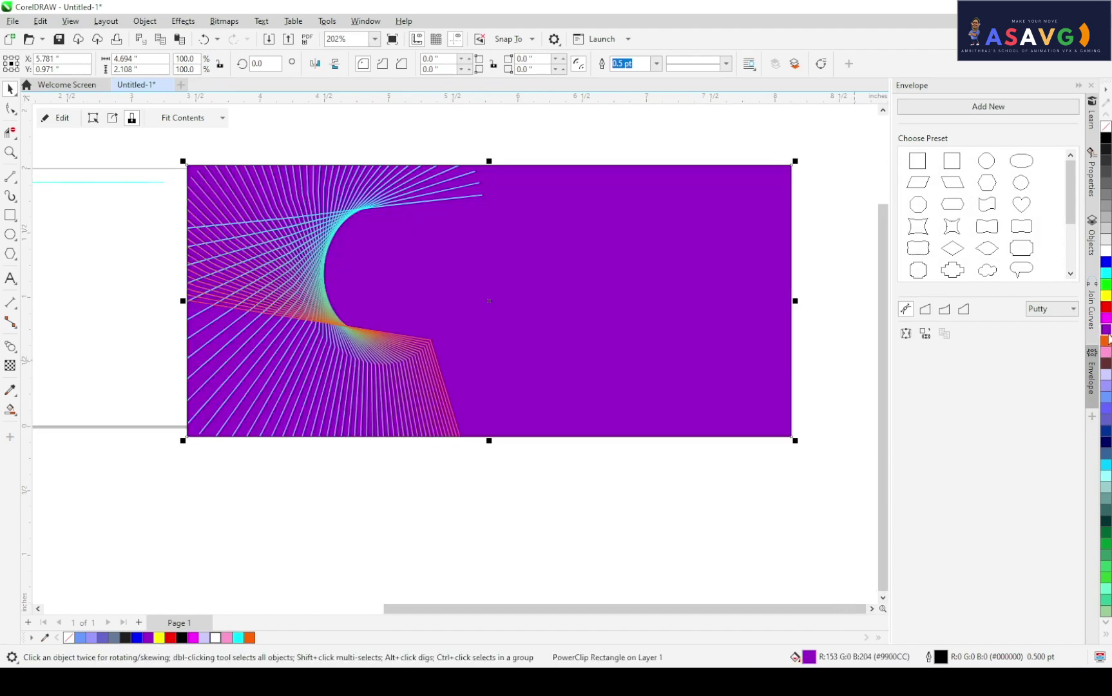
pyautogui.click(1108, 387)
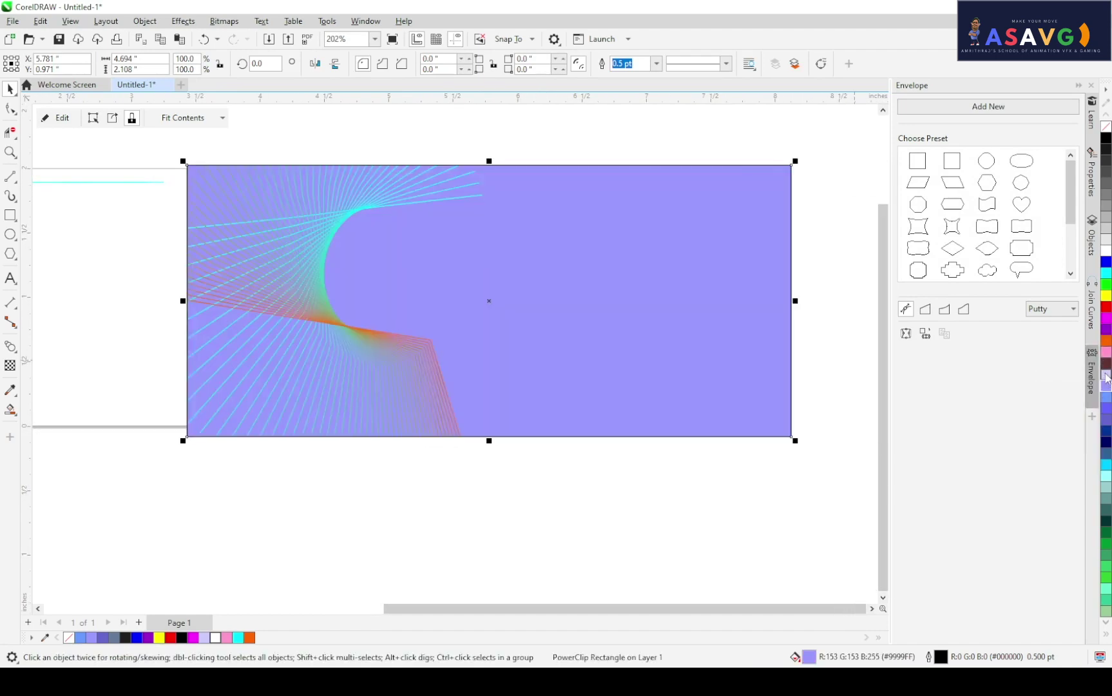
pyautogui.scroll(-1, 626, 352)
pyautogui.scroll(-1, 626, 351)
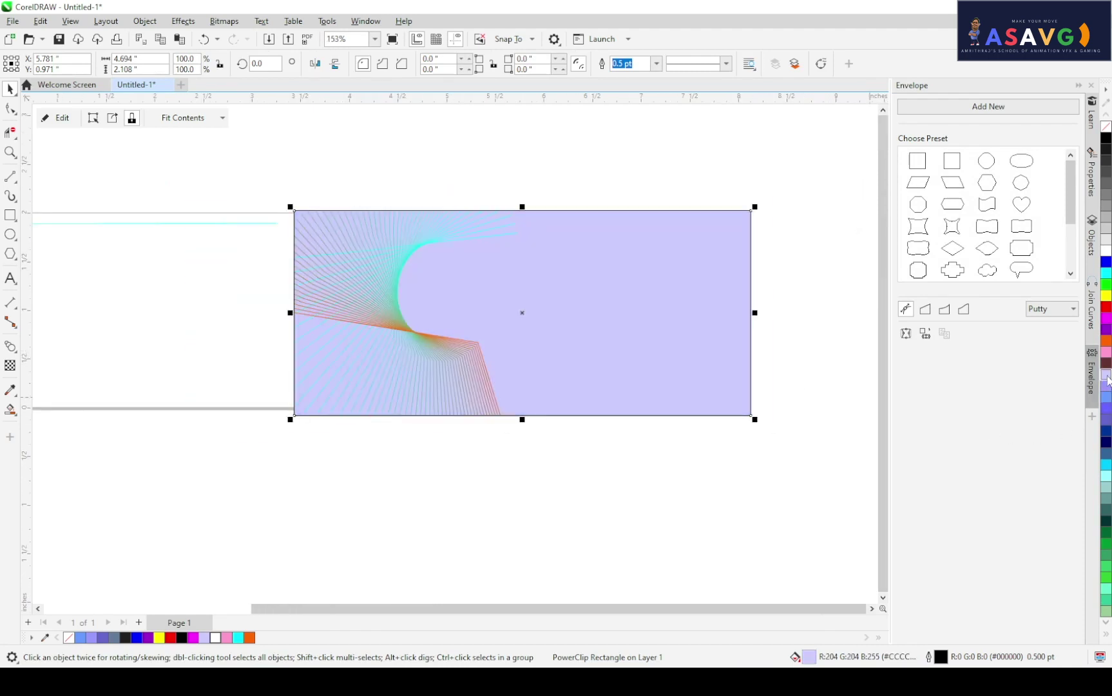
pyautogui.moveTo(623, 348); pyautogui.dragTo(489, 330)
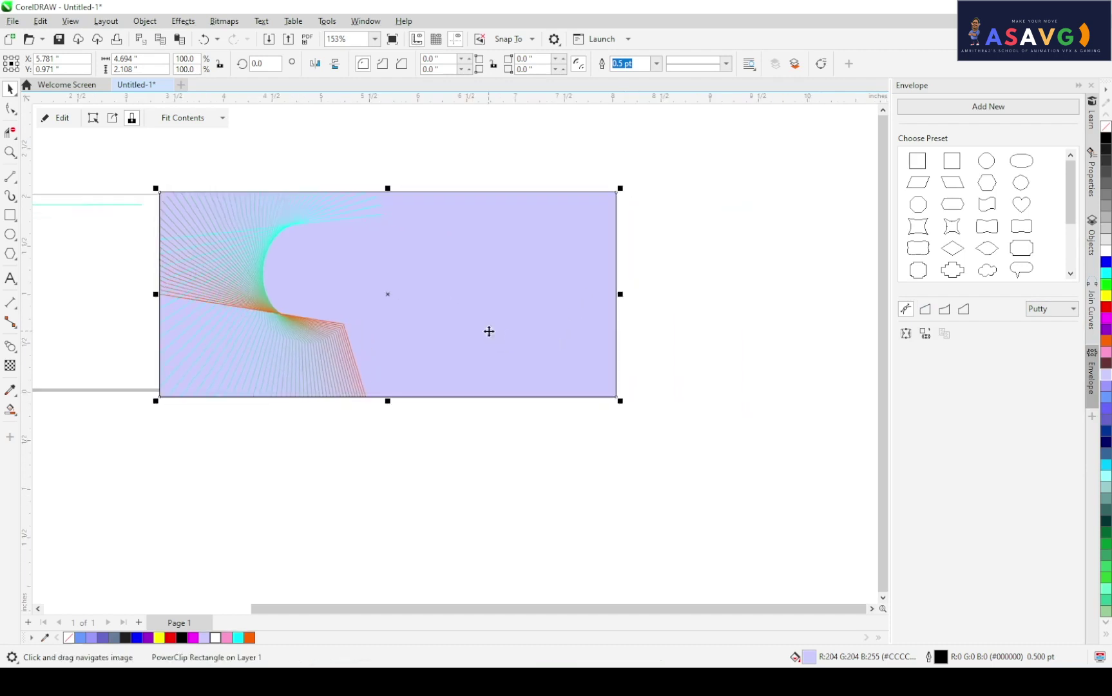
pyautogui.click(313, 449)
pyautogui.moveTo(277, 436); pyautogui.dragTo(427, 466)
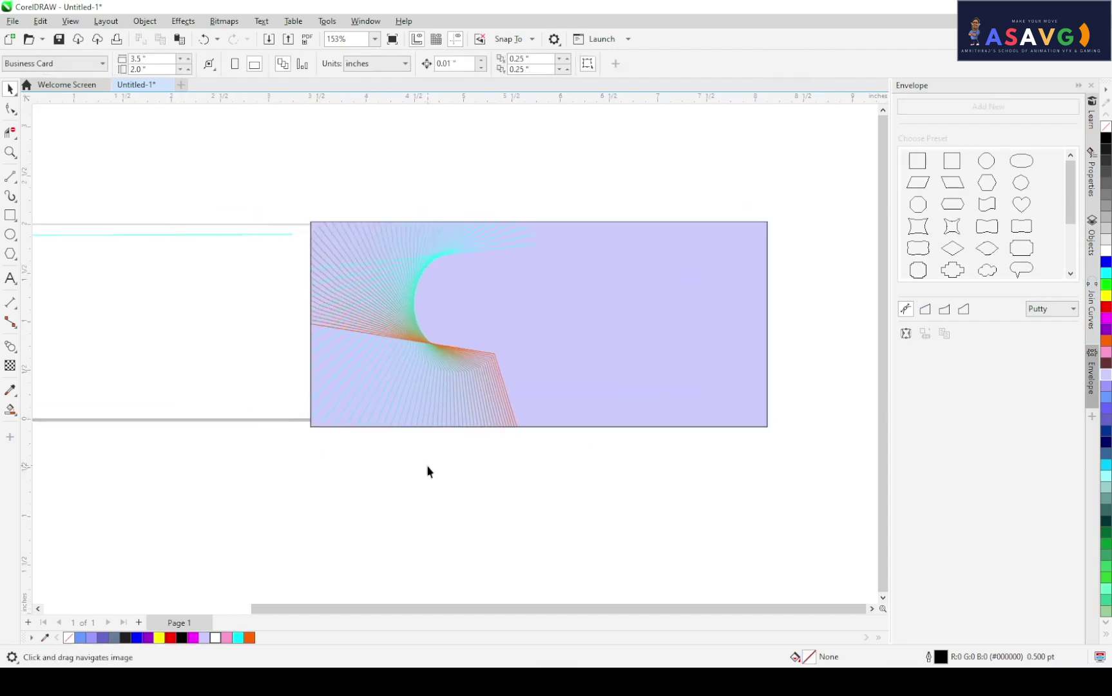
# Compare several grey fills on the PowerClip rectangle and settle on mid-grey #808080
pyautogui.click(387, 271)
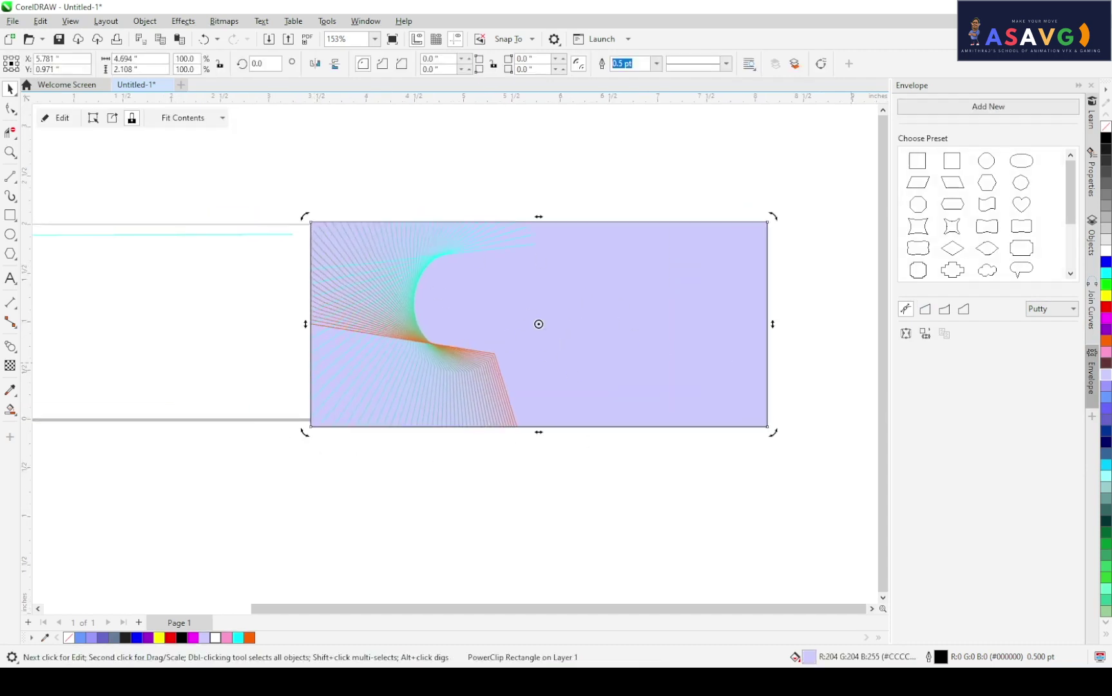
pyautogui.click(1107, 203)
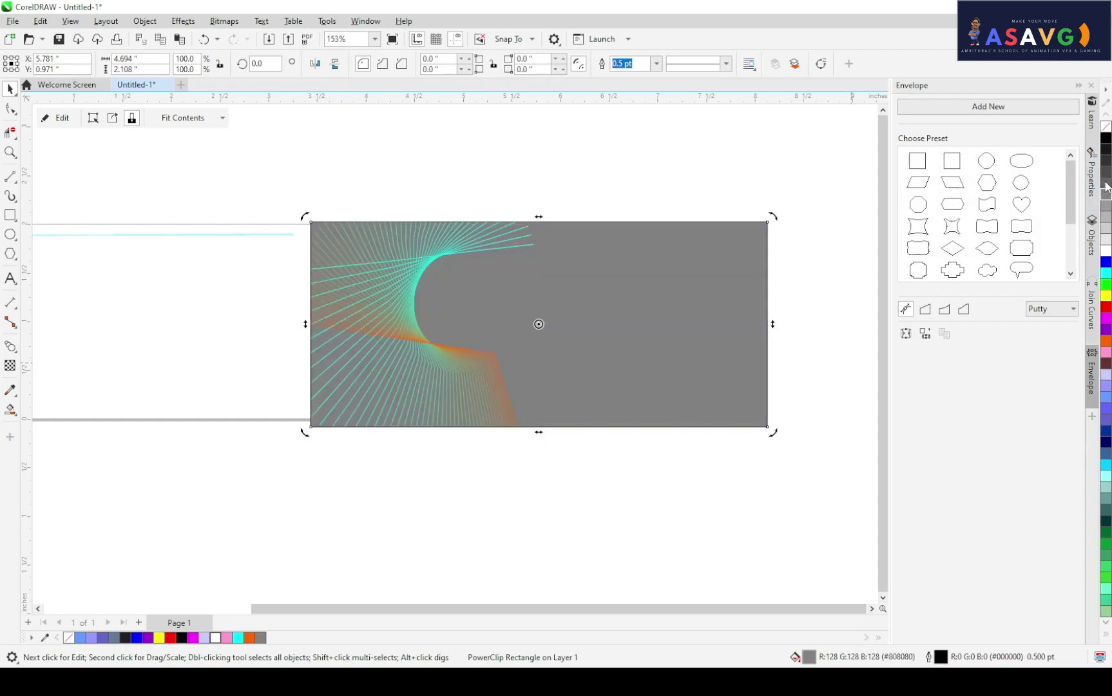
pyautogui.click(1106, 196)
pyautogui.click(1106, 205)
pyautogui.click(1106, 196)
pyautogui.scroll(1, 527, 227)
pyautogui.scroll(2, 417, 295)
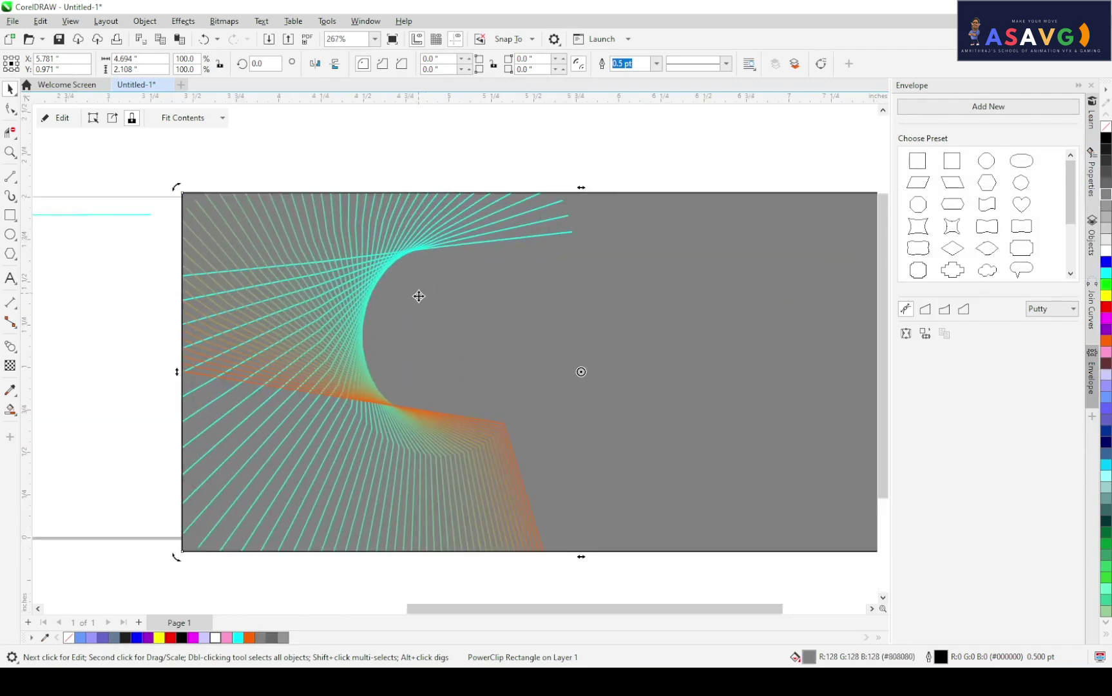
pyautogui.scroll(-1, 428, 293)
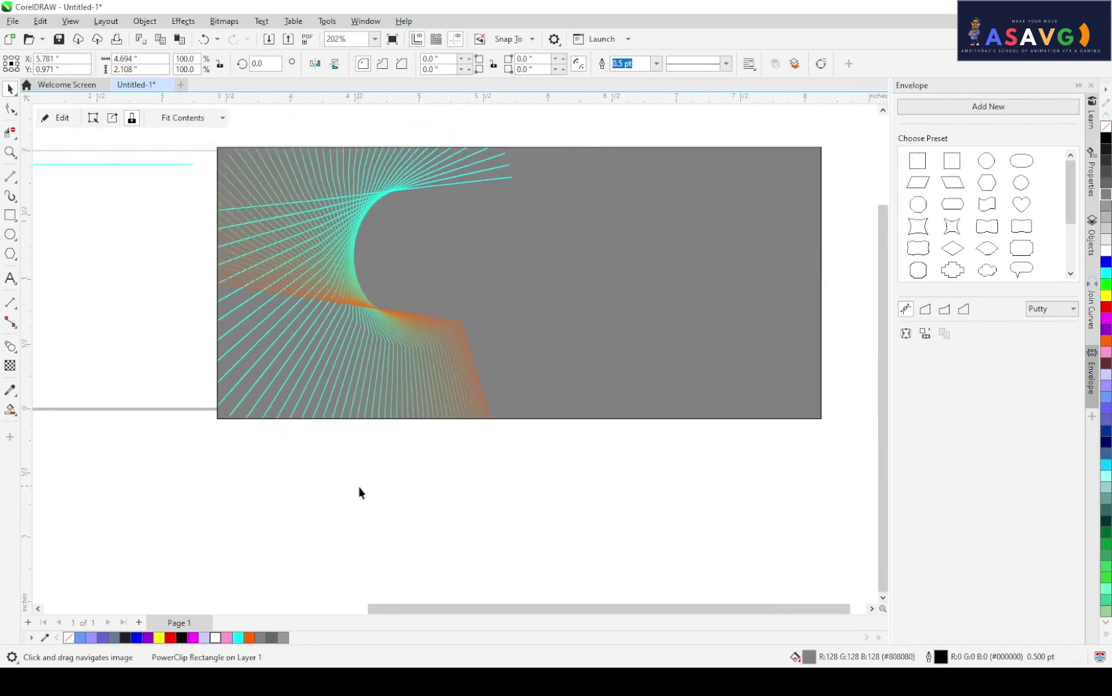
pyautogui.click(359, 486)
# Add the text CORELDRAW in 24 pt Arial on the grey rectangle, centred at about X 6.38, Y 1.06 inches
pyautogui.moveTo(472, 344); pyautogui.dragTo(396, 332)
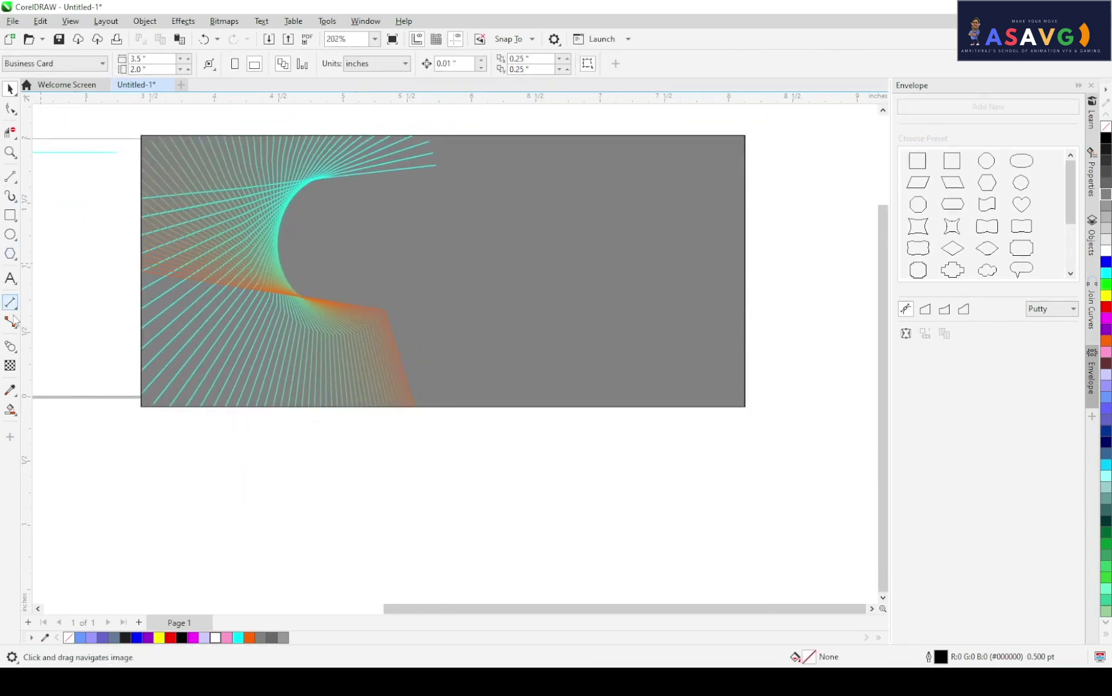
pyautogui.click(9, 280)
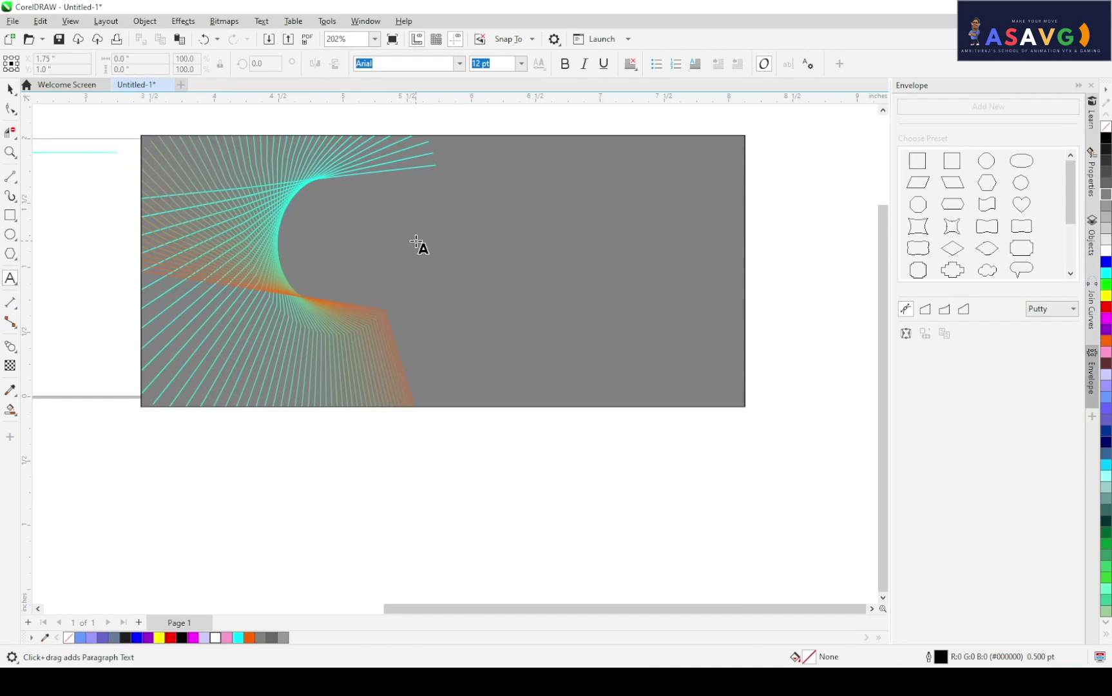
pyautogui.click(417, 245)
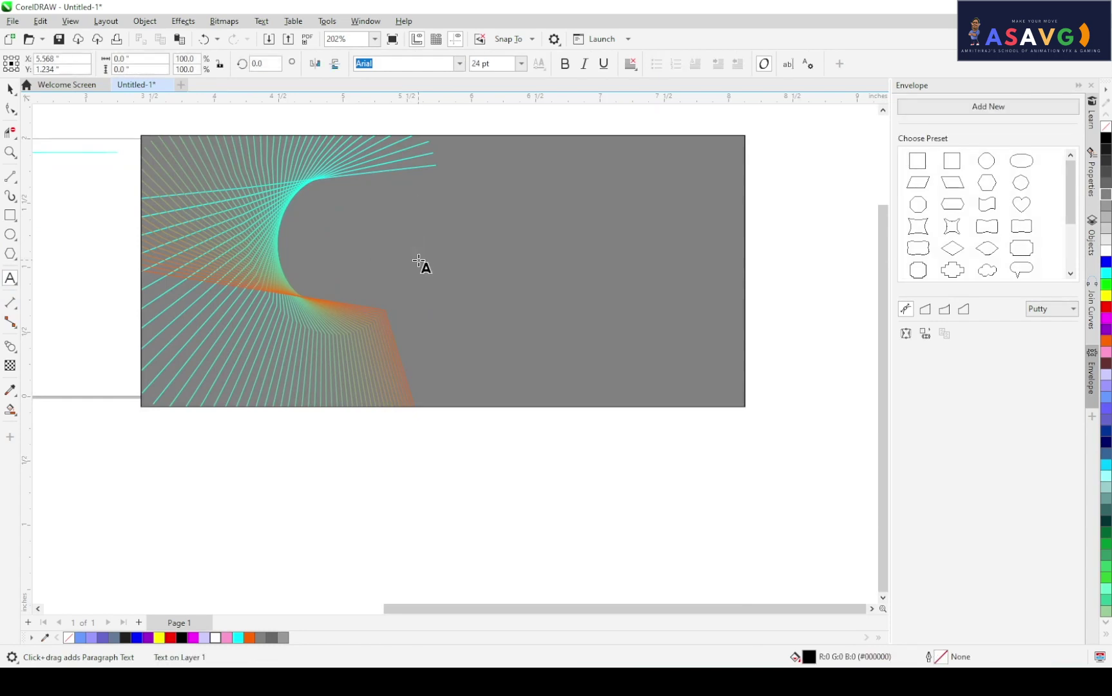
pyautogui.write('CORE')
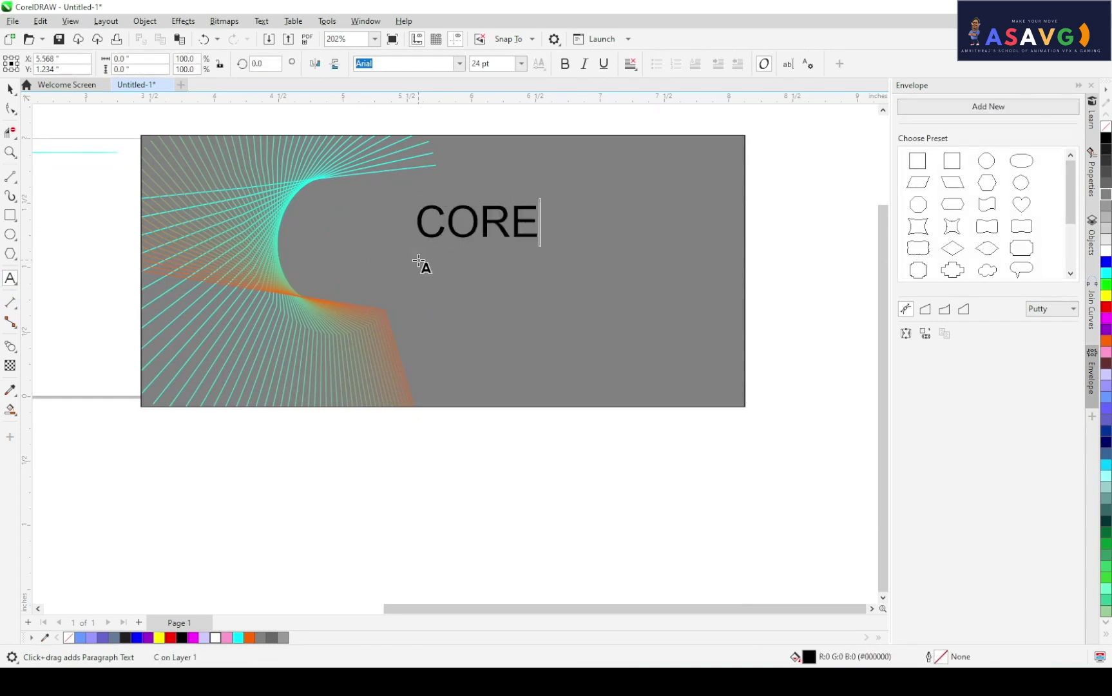
pyautogui.write('LDRAW')
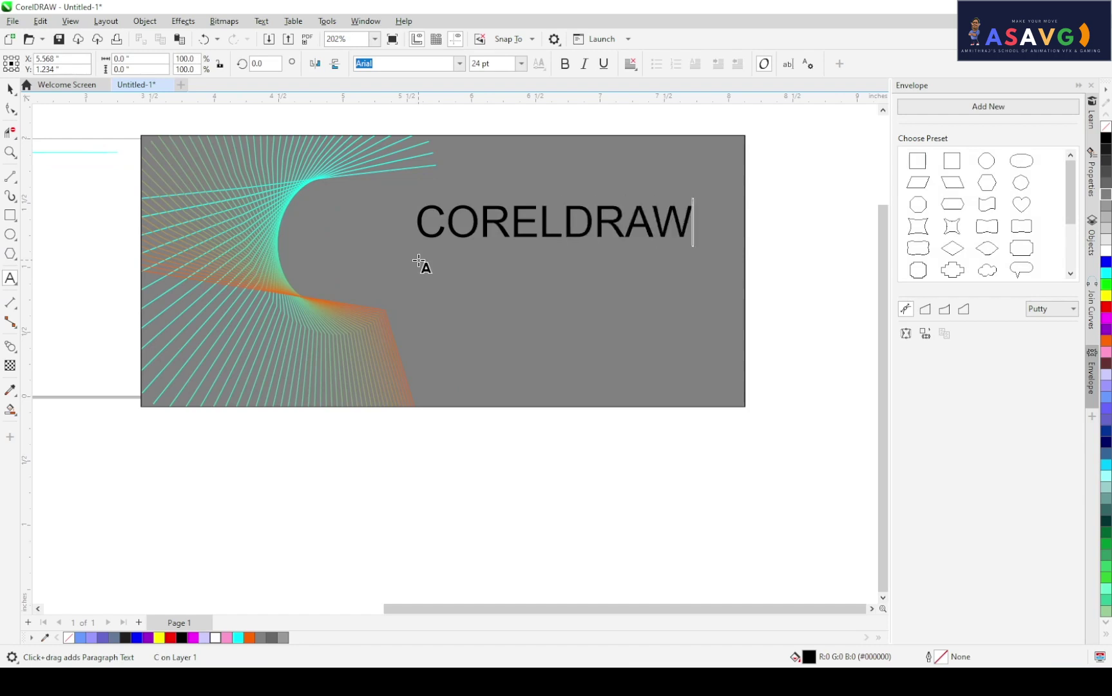
pyautogui.press('Escape')
pyautogui.click(10, 88)
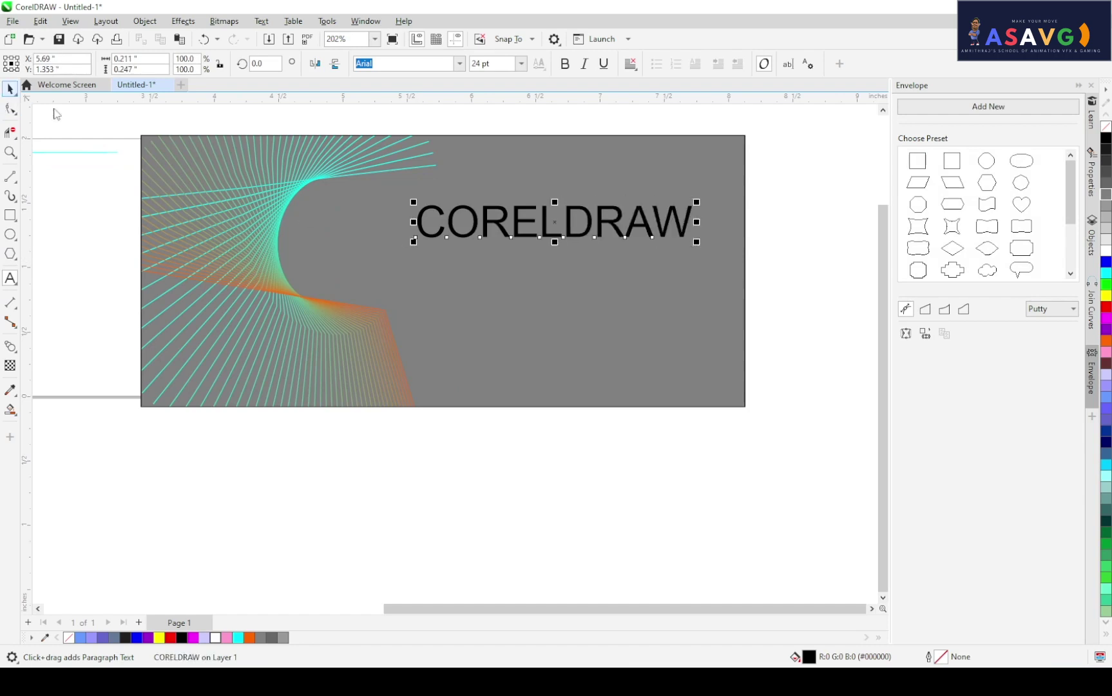
pyautogui.moveTo(505, 215); pyautogui.dragTo(470, 253)
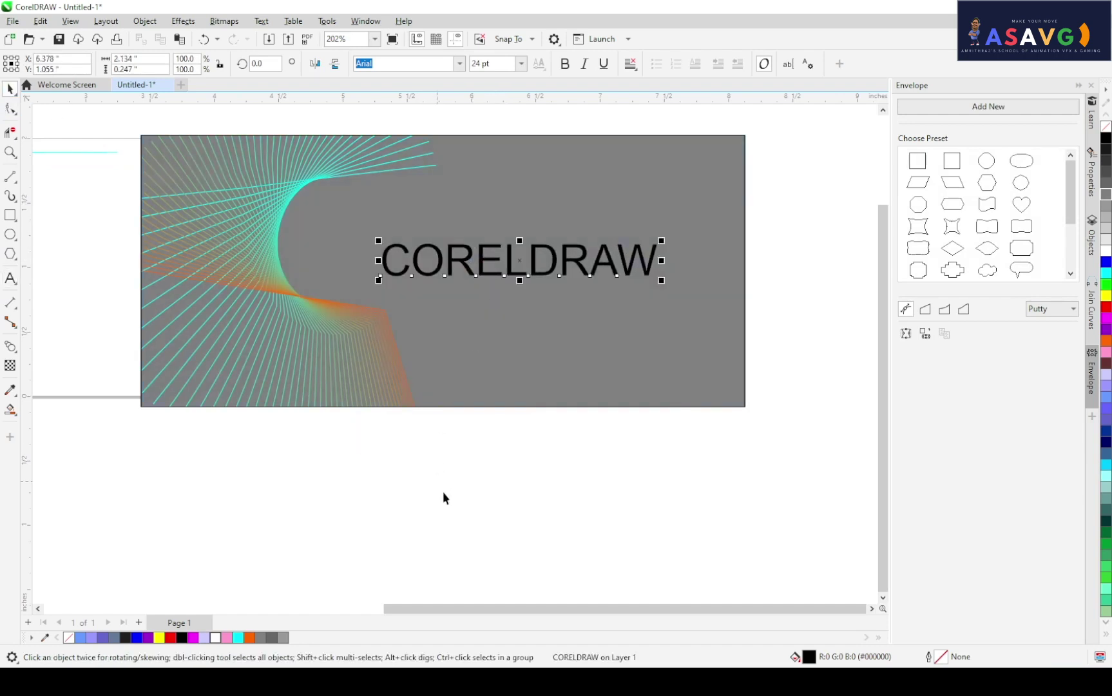
# Fill the CORELDRAW text with white (#FFFFFF)
pyautogui.click(442, 492)
pyautogui.click(513, 272)
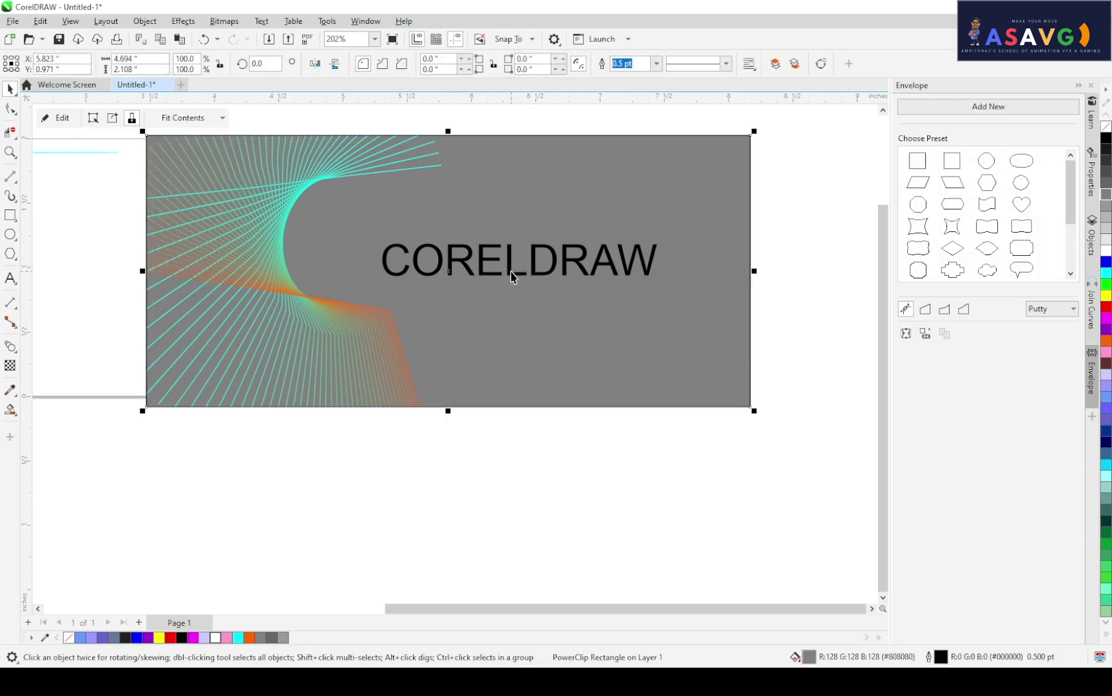
pyautogui.click(509, 272)
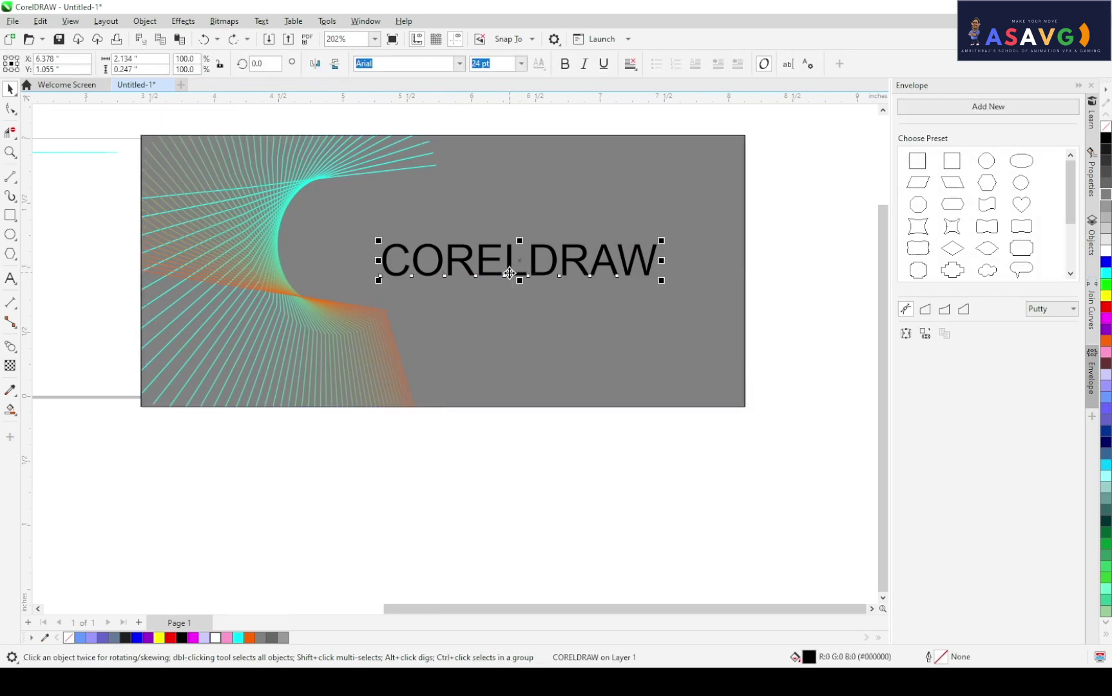
pyautogui.click(1105, 253)
pyautogui.click(824, 459)
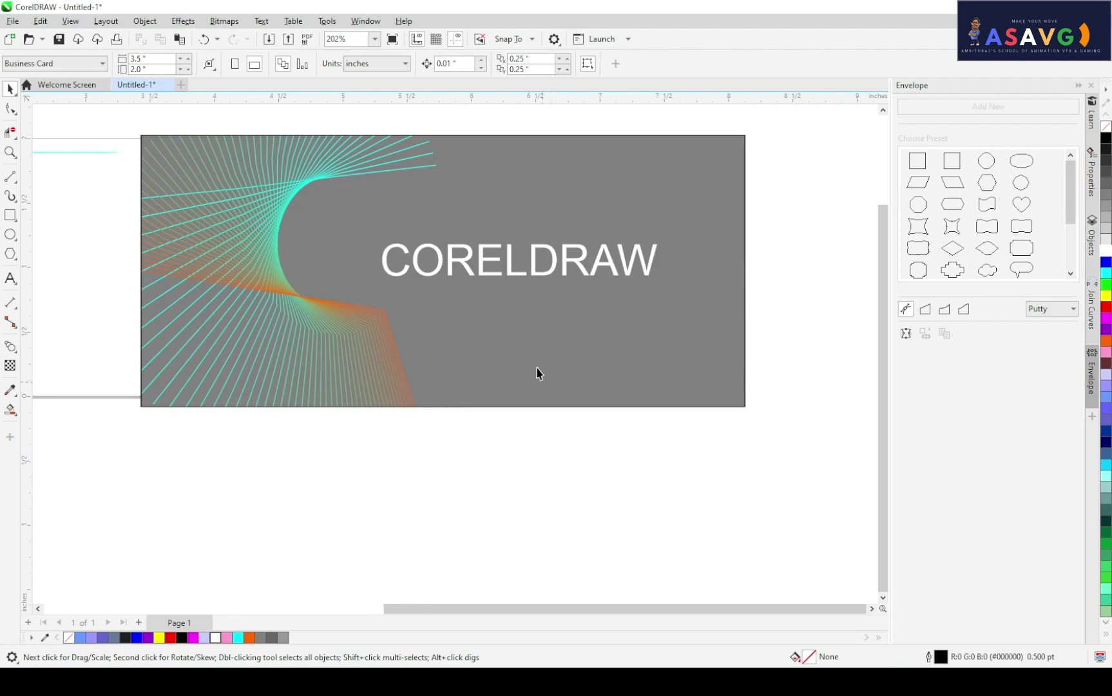
# Cast a black drop shadow rightward from the left side of the CORELDRAW text, with opacity 50 and feather 15
pyautogui.click(523, 282)
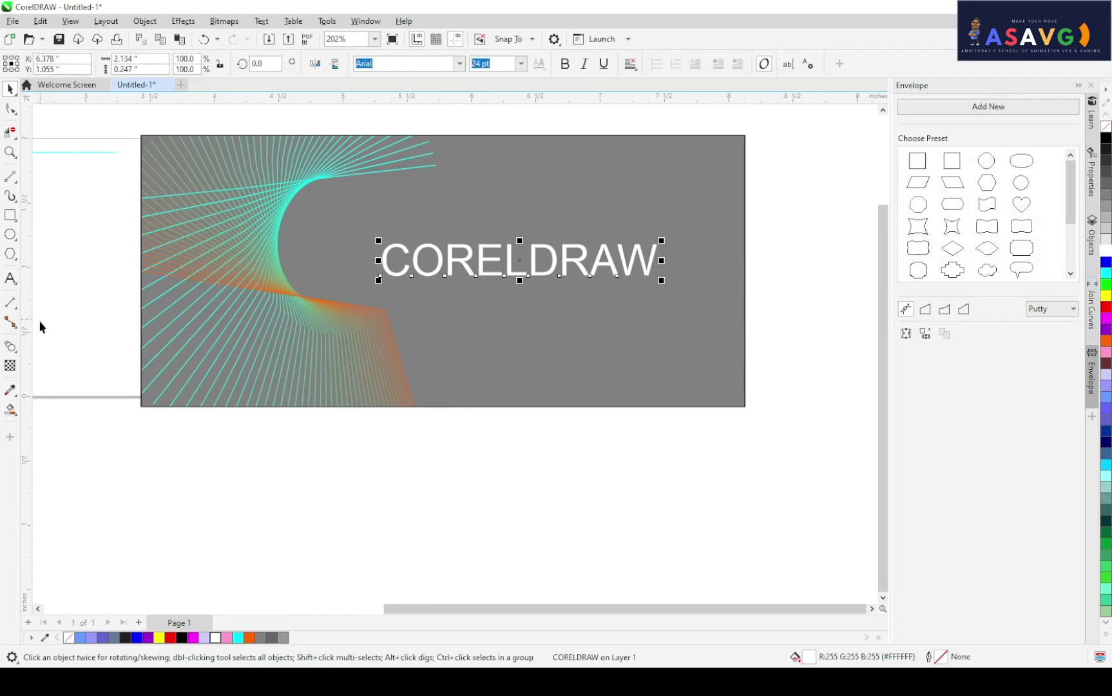
pyautogui.click(10, 346)
pyautogui.click(47, 345)
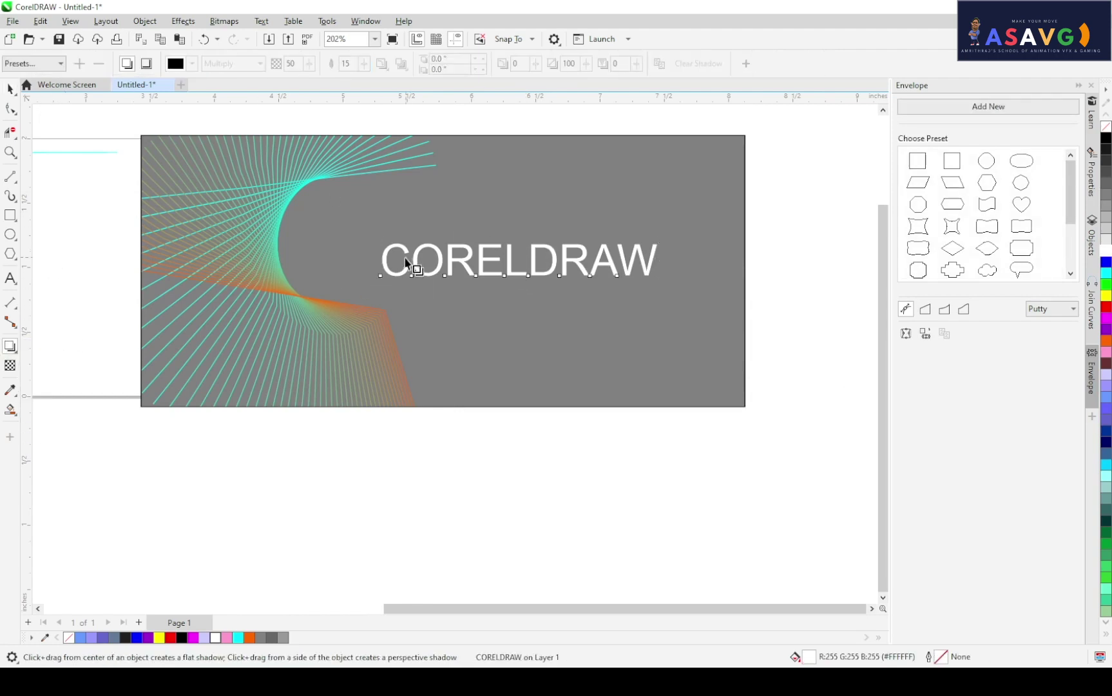
pyautogui.moveTo(427, 276); pyautogui.dragTo(664, 261)
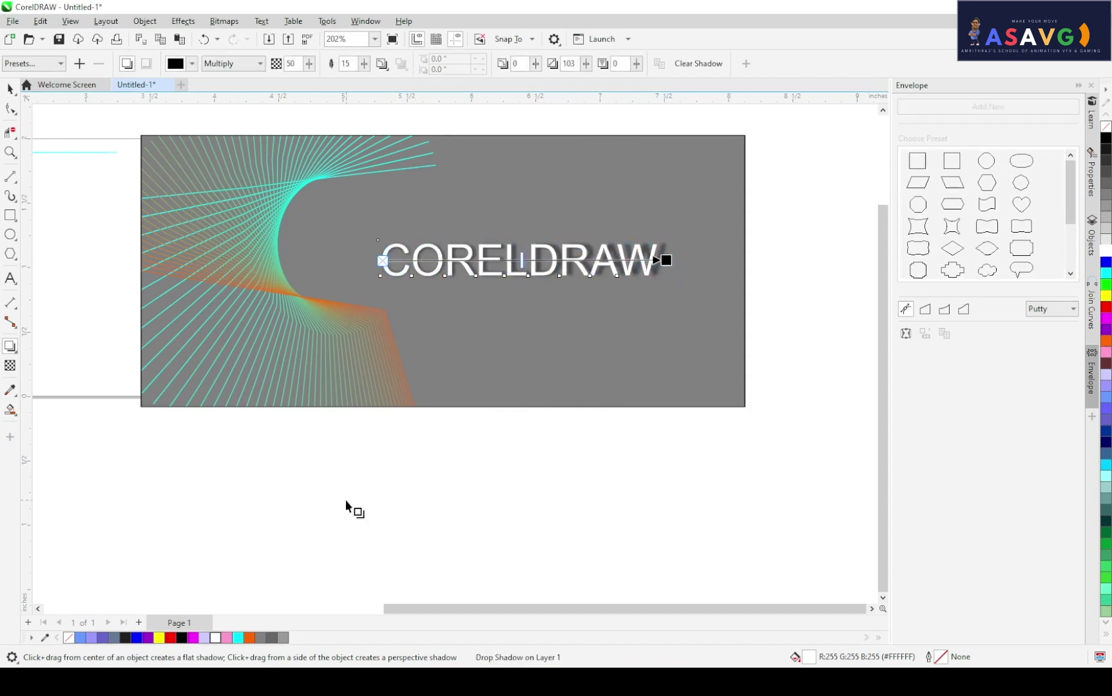
pyautogui.click(346, 505)
pyautogui.scroll(3, 484, 403)
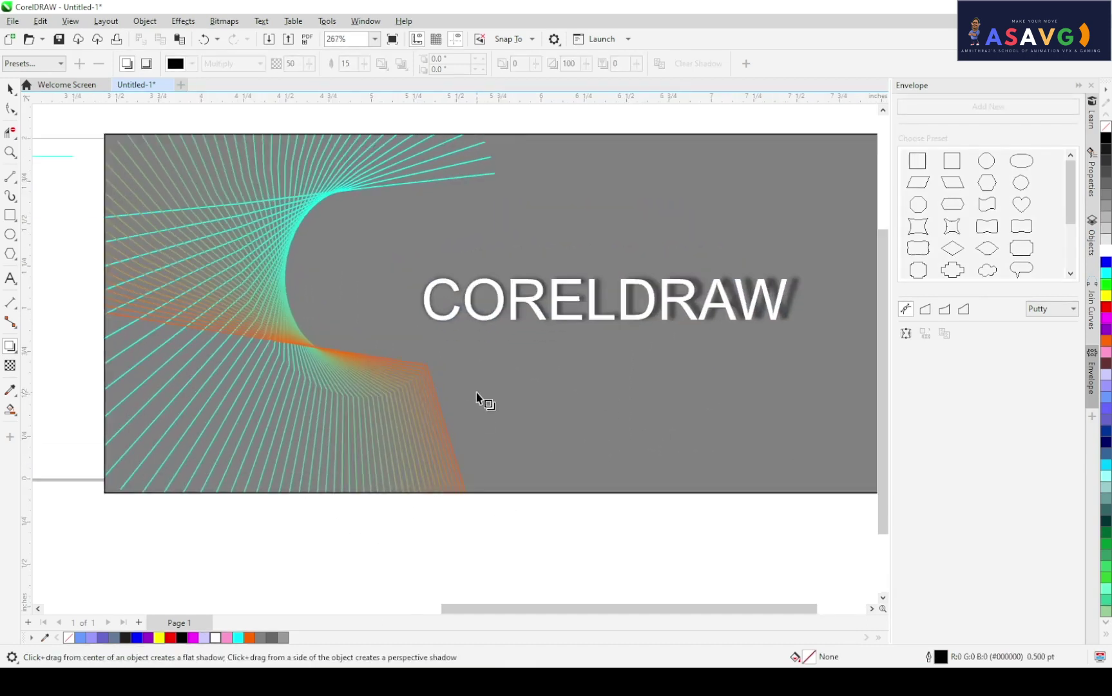
pyautogui.scroll(-2, 477, 395)
# Select the grey PowerClip rectangle that holds the blended lines
pyautogui.click(215, 326)
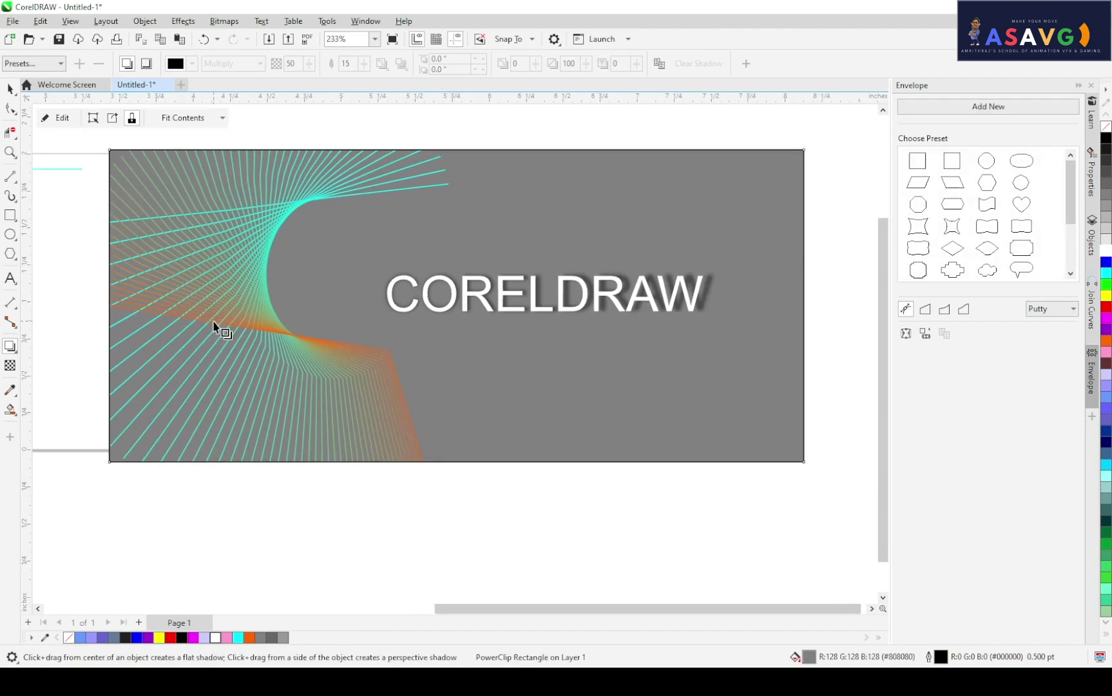
pyautogui.click(10, 89)
pyautogui.click(170, 257)
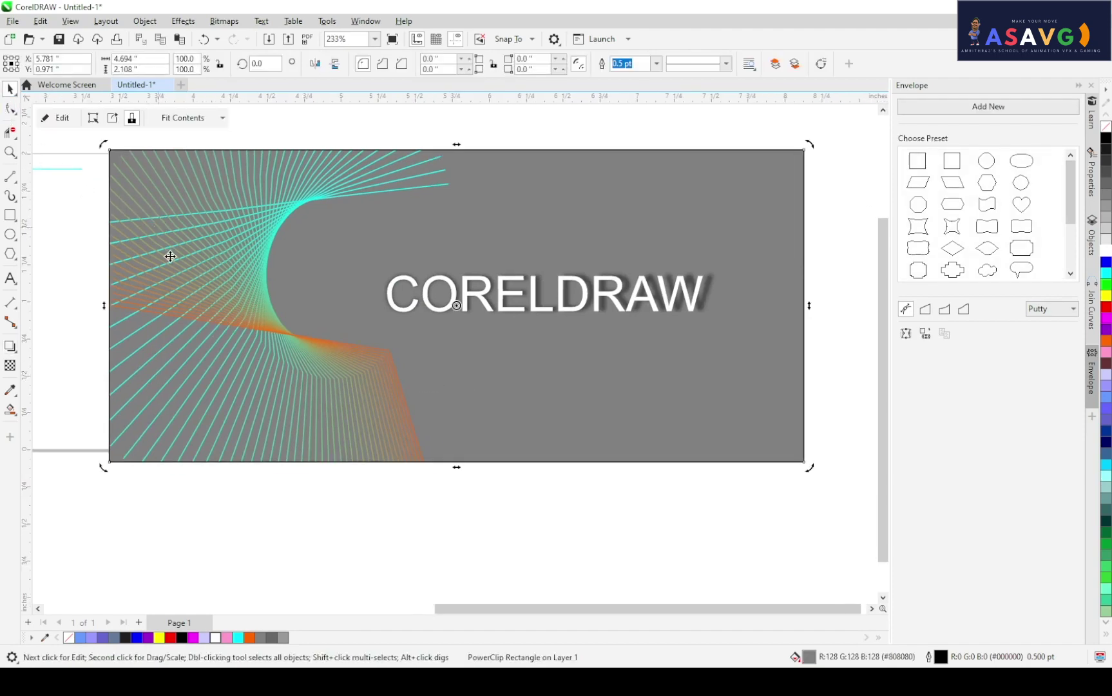
pyautogui.click(171, 259)
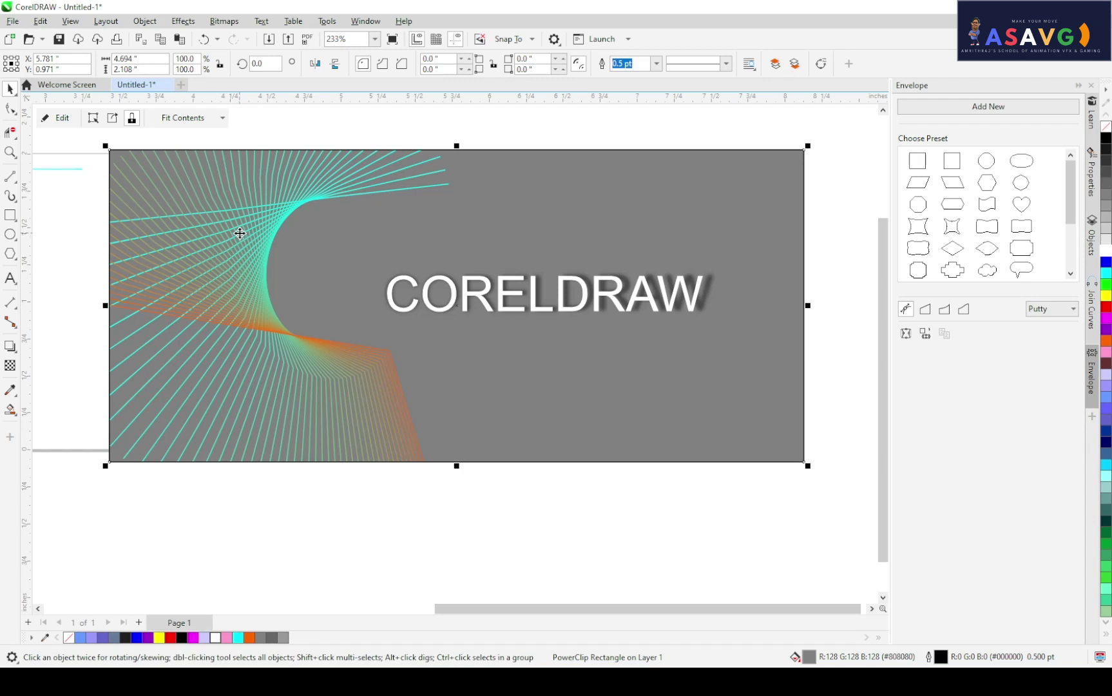